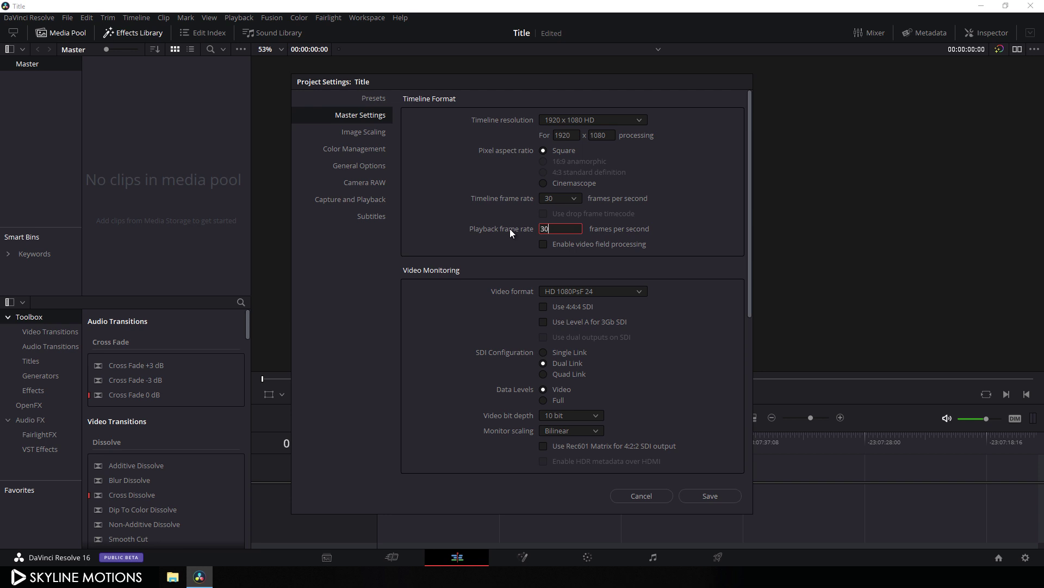
# Step: Save the 30 fps timeline and playback frame rate settings
pyautogui.click(709, 497)
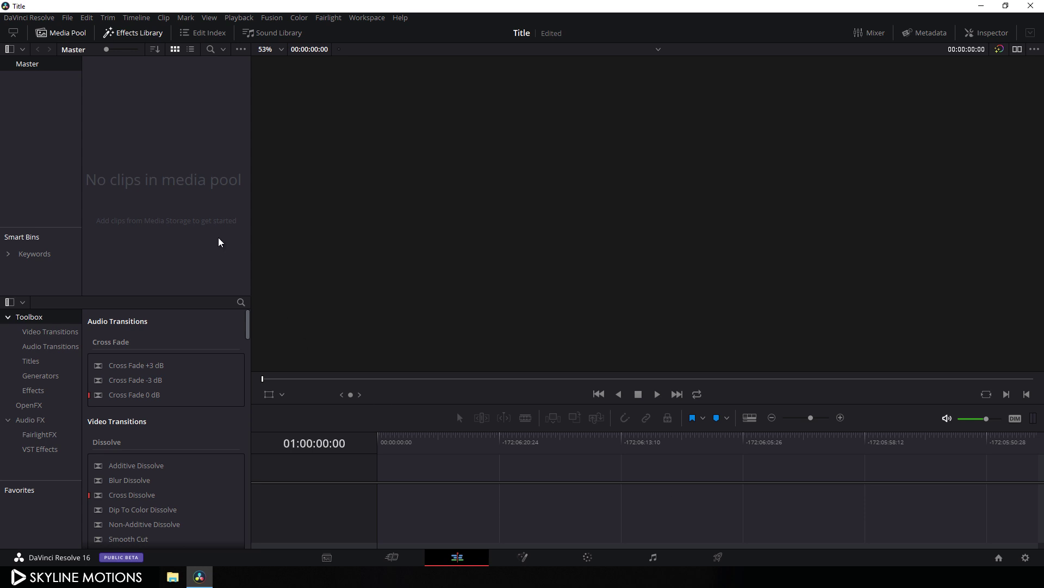
# Step: Import the empire-state-building image into the Media Pool and drag it onto Timeline 1
pyautogui.rightClick(191, 177)
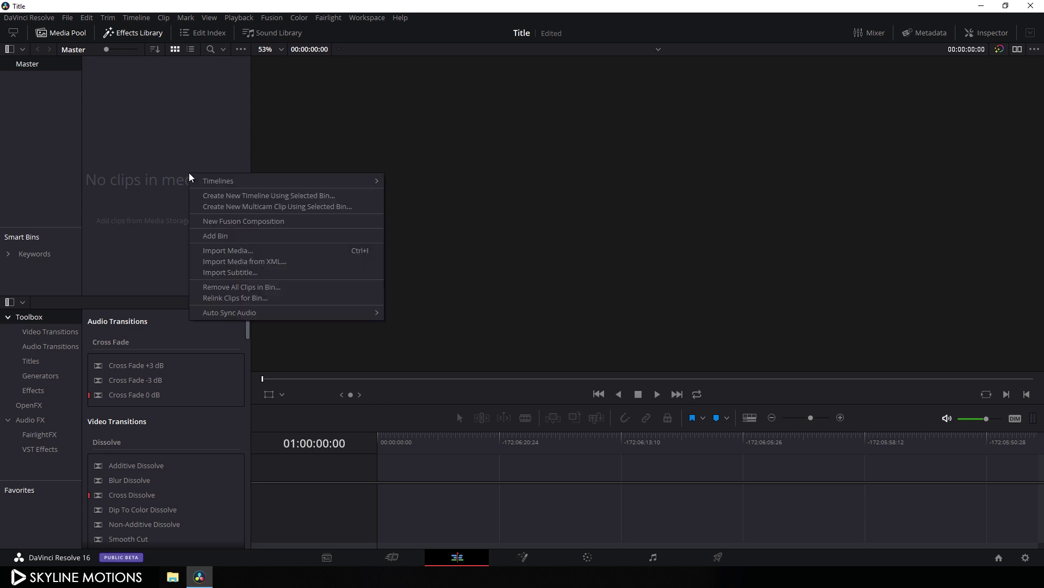
pyautogui.click(201, 250)
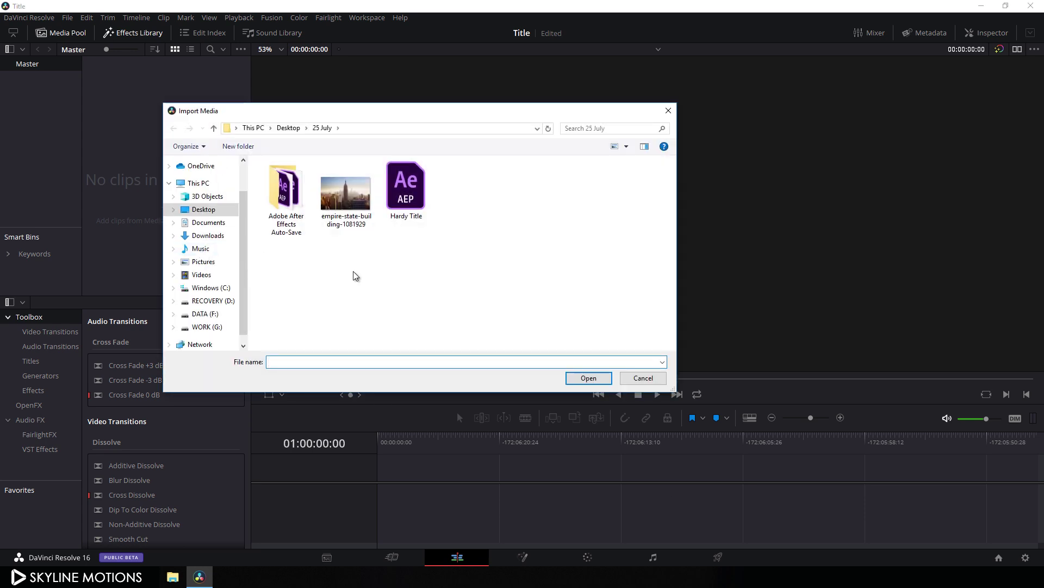
pyautogui.click(354, 211)
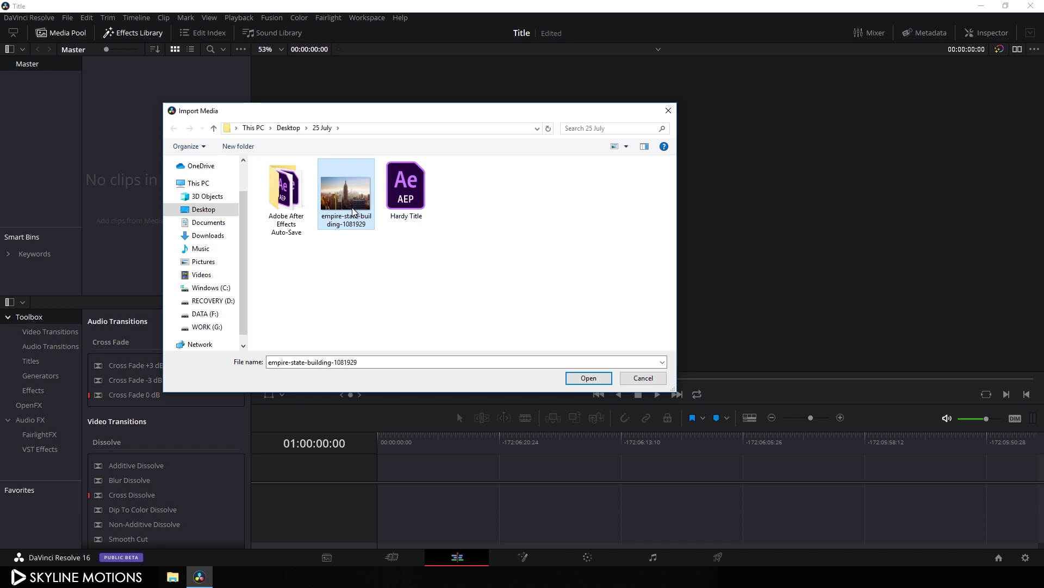
pyautogui.click(589, 377)
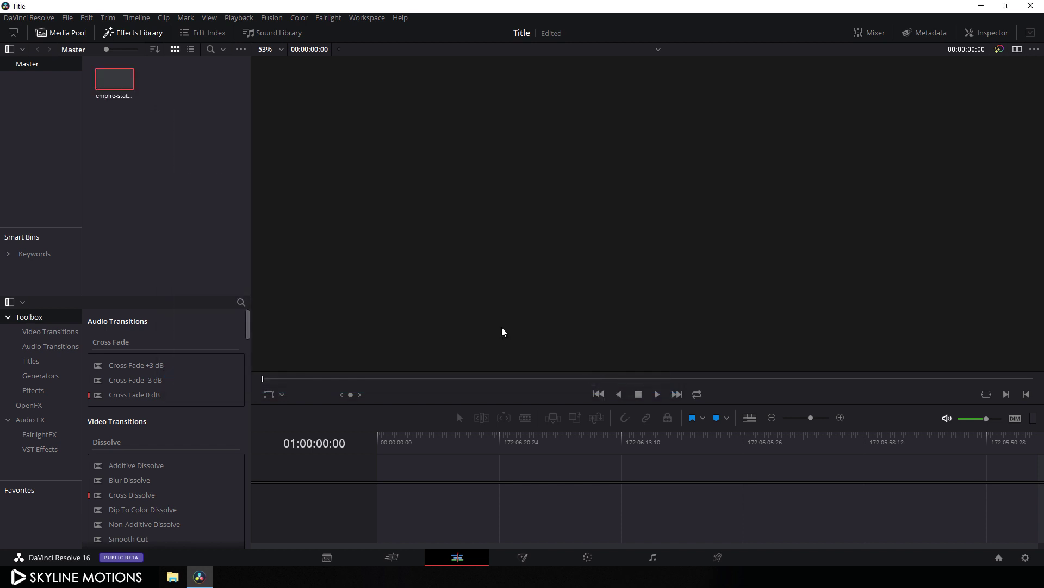
pyautogui.moveTo(115, 80); pyautogui.dragTo(419, 471)
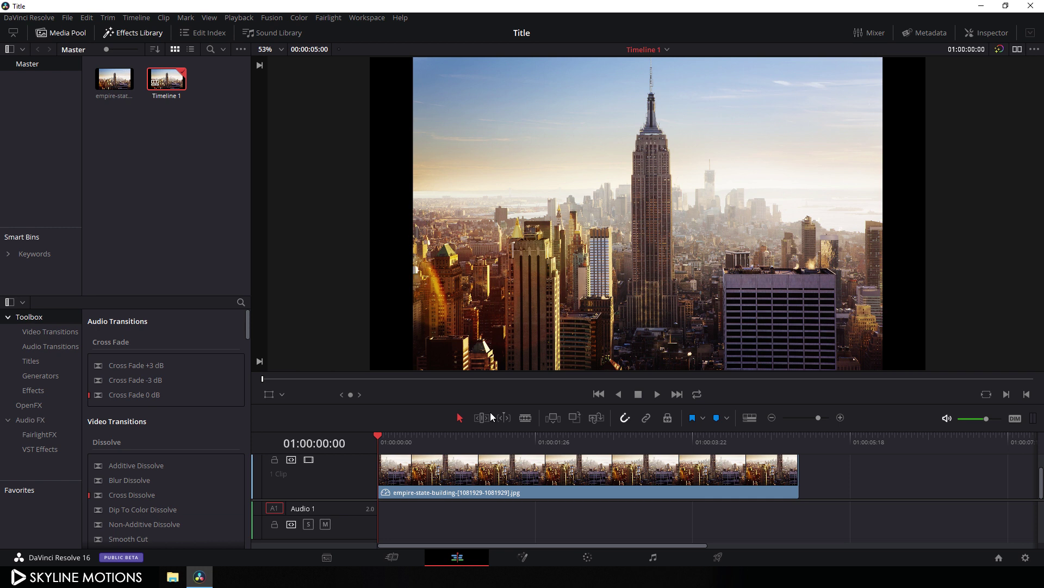
# Step: Set the city clip's Transform Zoom to 1.2 in the Inspector and move the playhead toward the clip end
pyautogui.click(480, 469)
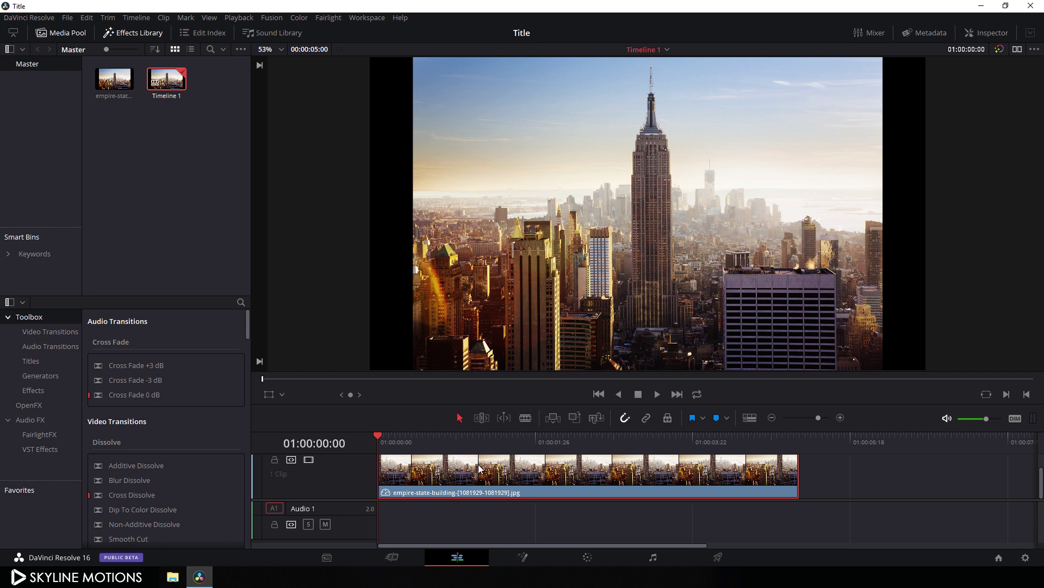
pyautogui.click(987, 33)
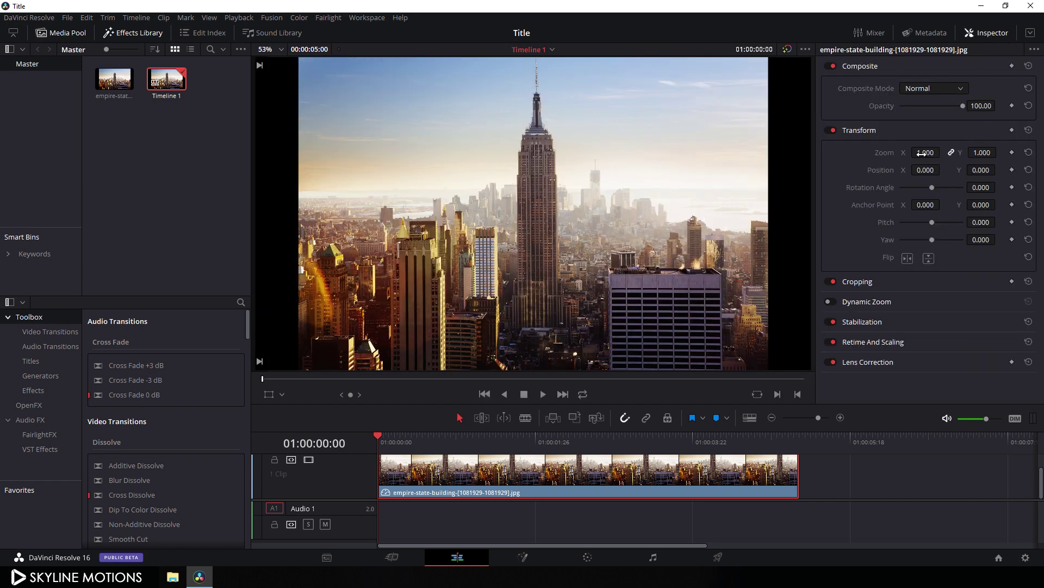
pyautogui.moveTo(926, 152); pyautogui.dragTo(947, 153)
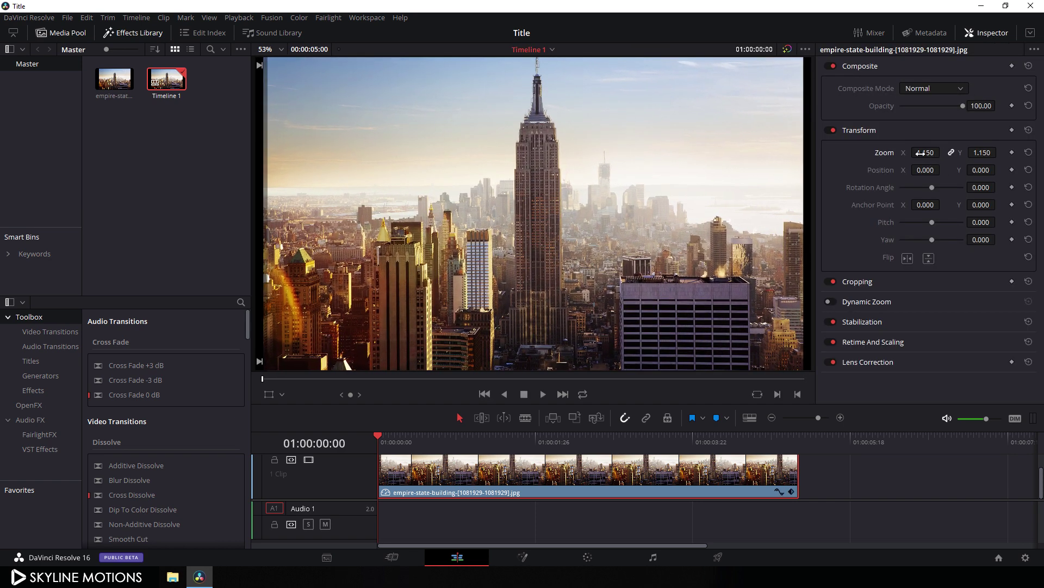
pyautogui.click(920, 153)
pyautogui.write('1.2')
pyautogui.press('Return')
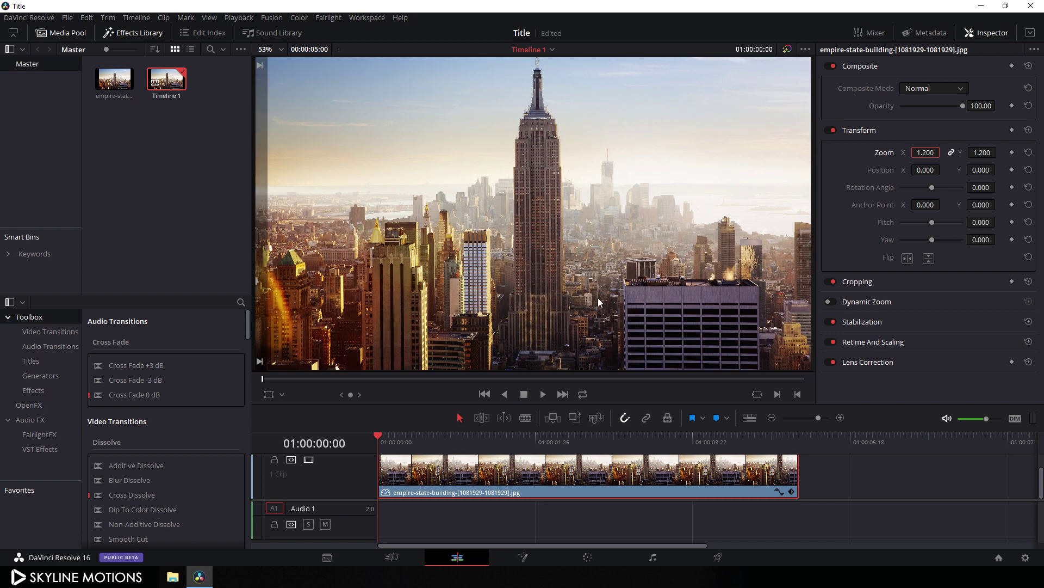
pyautogui.click(997, 36)
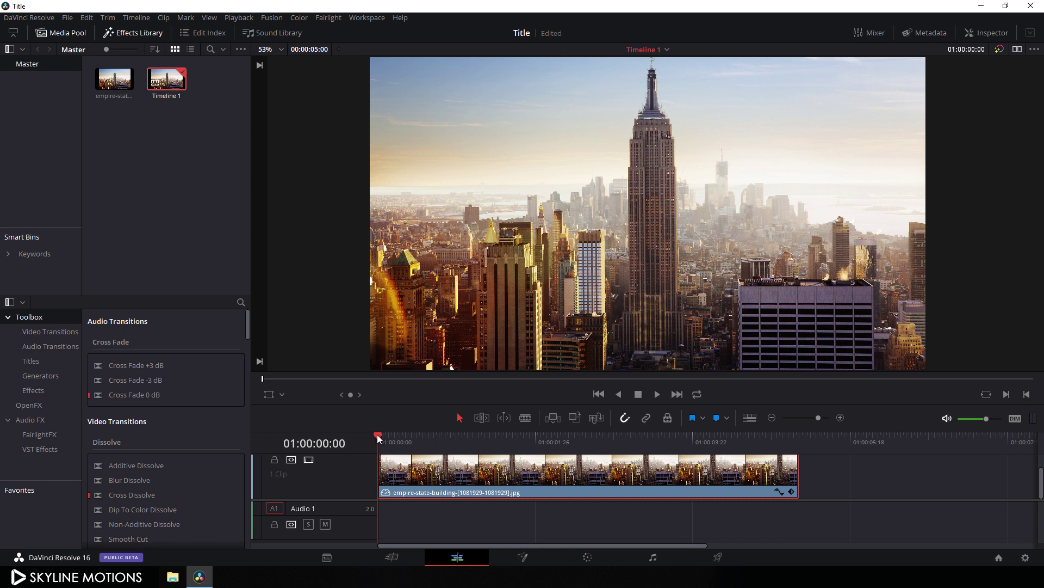
pyautogui.moveTo(398, 439); pyautogui.dragTo(807, 454)
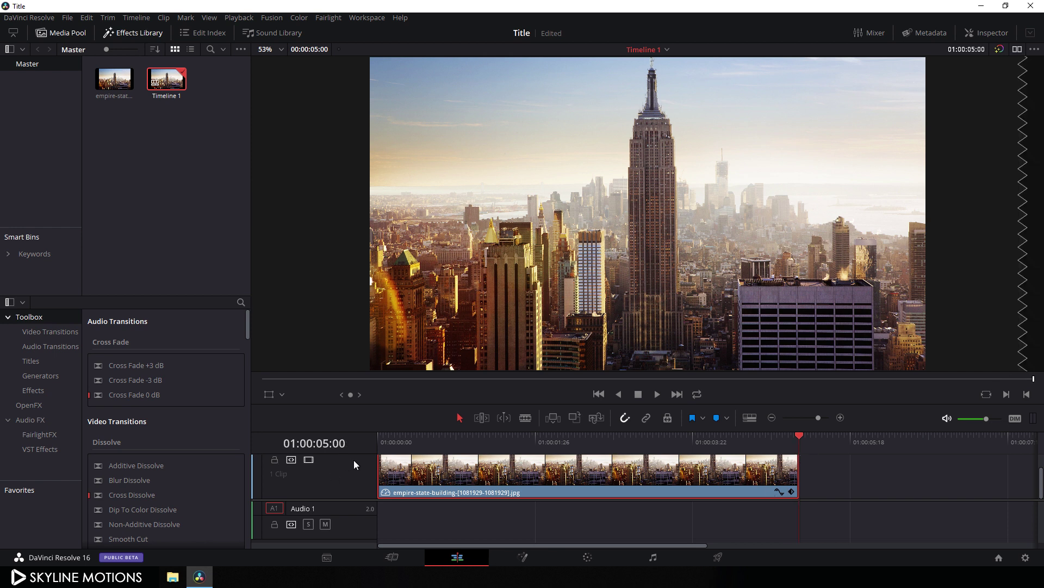
# Step: Turn the city clip into a compound clip named 'image' and delete it from the timeline
pyautogui.rightClick(614, 481)
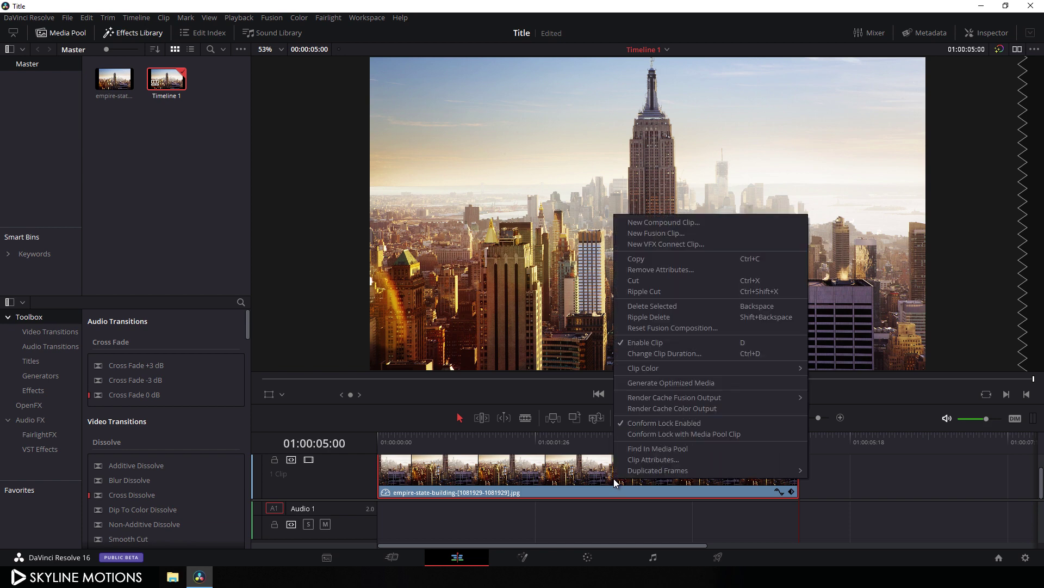
pyautogui.click(667, 223)
pyautogui.moveTo(546, 306); pyautogui.dragTo(468, 302)
pyautogui.press('BackSpace')
pyautogui.write('image')
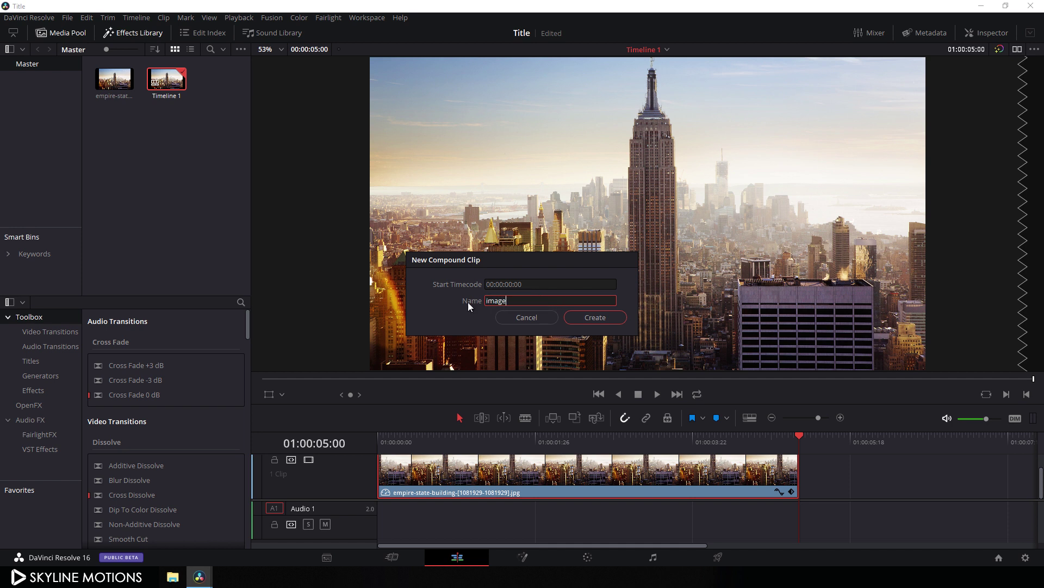
pyautogui.click(596, 317)
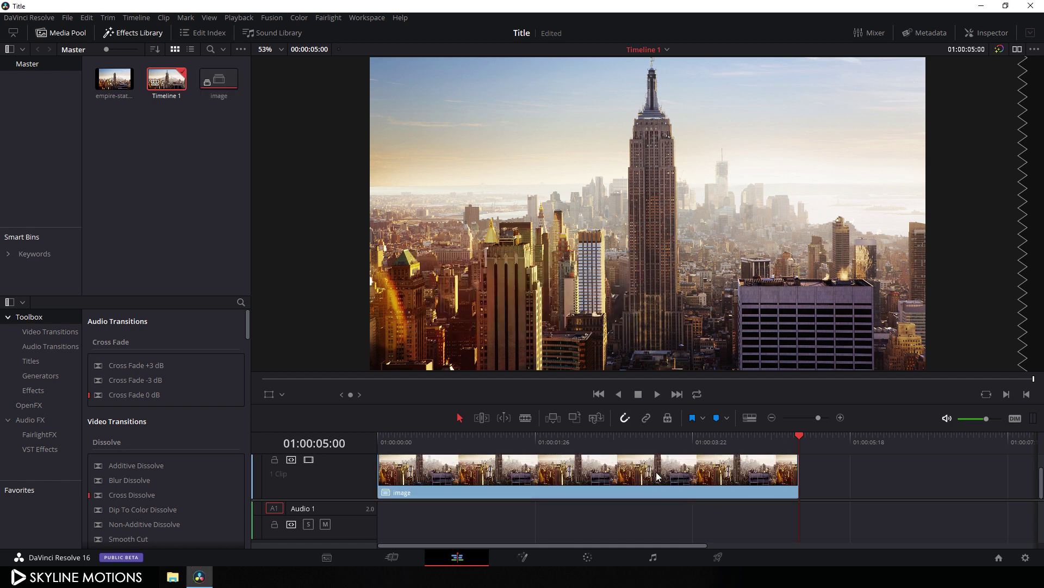
pyautogui.click(786, 482)
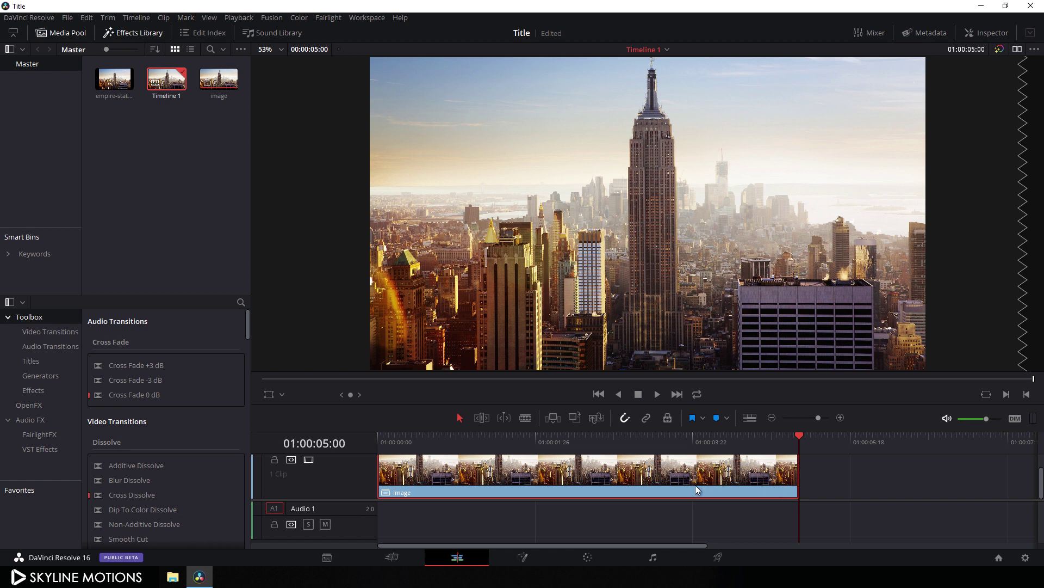
pyautogui.press('Delete')
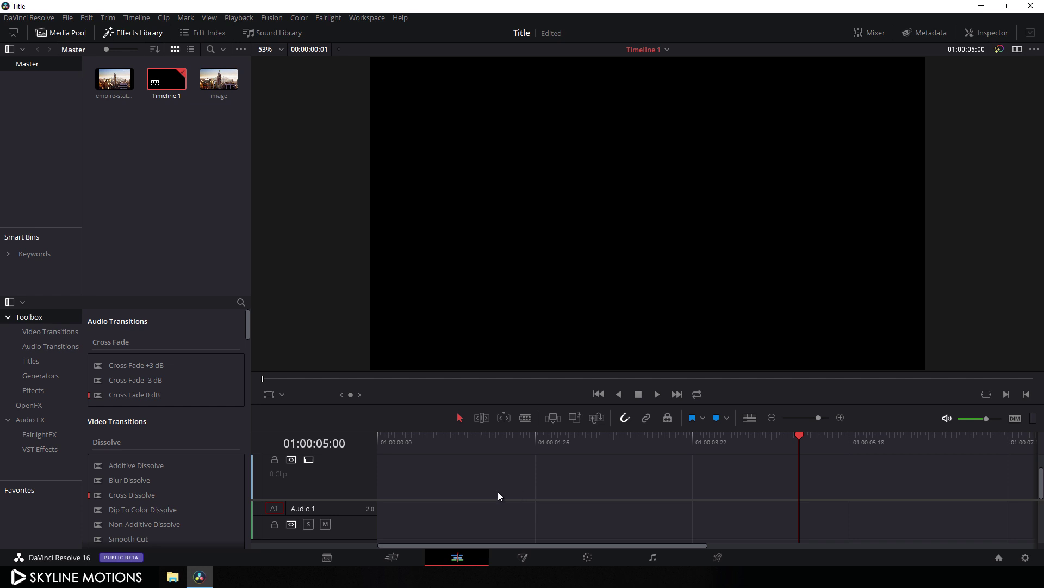
# Step: Create a new Fusion Composition in the Media Pool and place it at the start of V1
pyautogui.rightClick(154, 147)
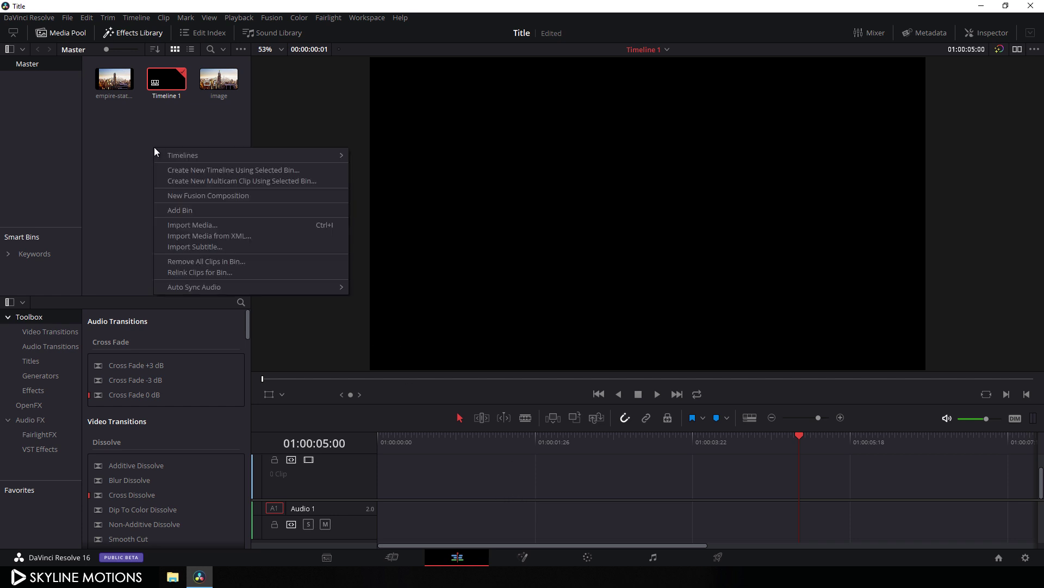
pyautogui.click(182, 195)
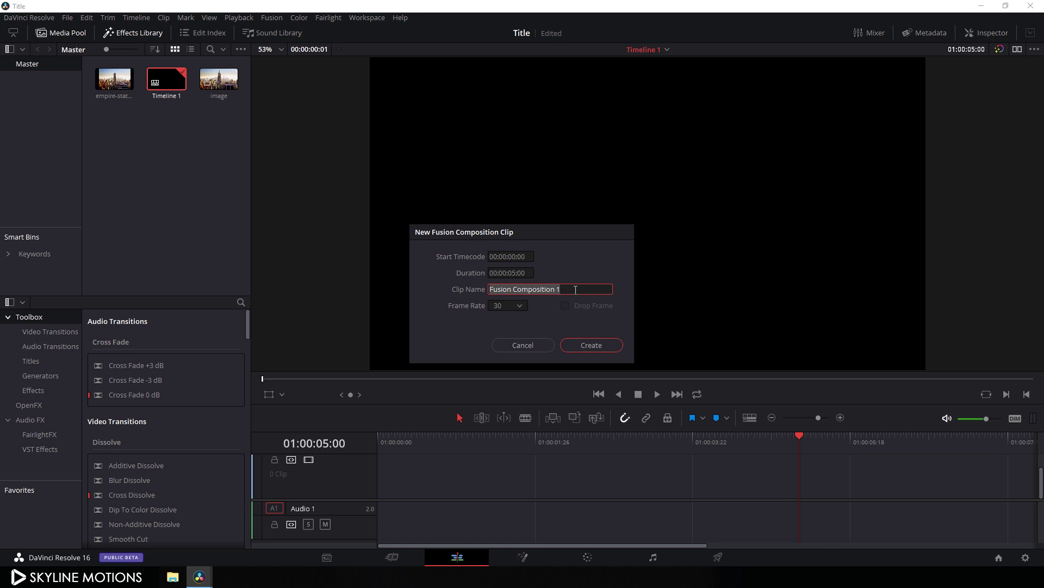
pyautogui.moveTo(576, 290); pyautogui.dragTo(534, 295)
pyautogui.click(596, 346)
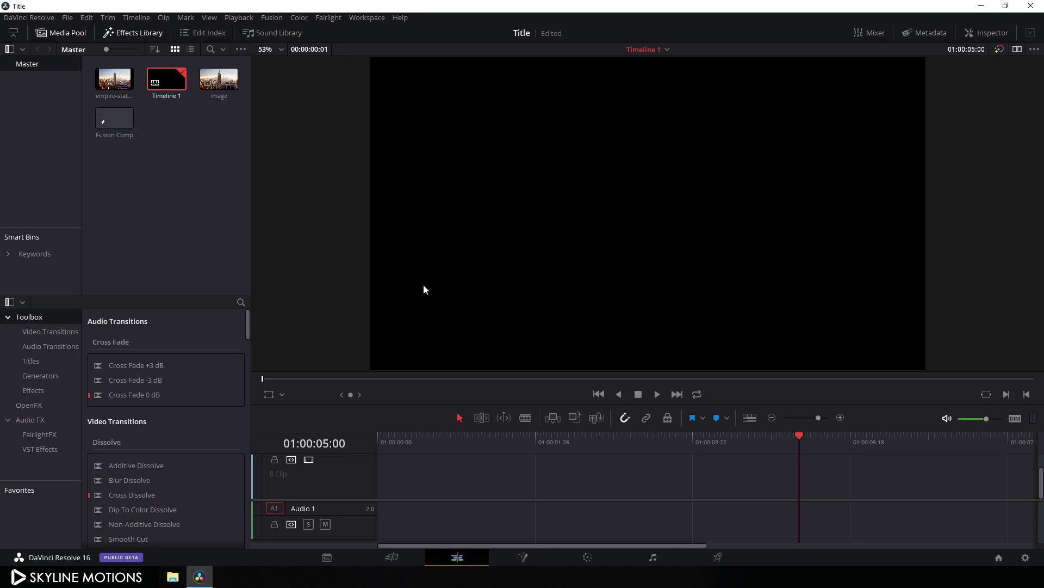
pyautogui.moveTo(119, 129); pyautogui.dragTo(381, 477)
pyautogui.moveTo(462, 445); pyautogui.dragTo(361, 439)
pyautogui.click(424, 480)
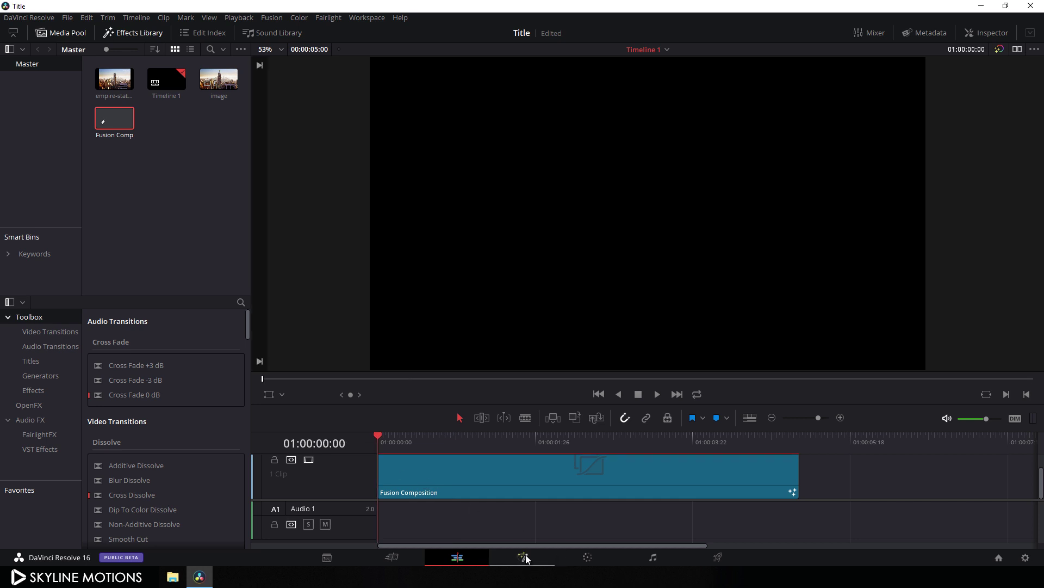
# Step: On the Fusion page, add the image clip as a media-in node, view it, and rename it 'Image'
pyautogui.click(524, 557)
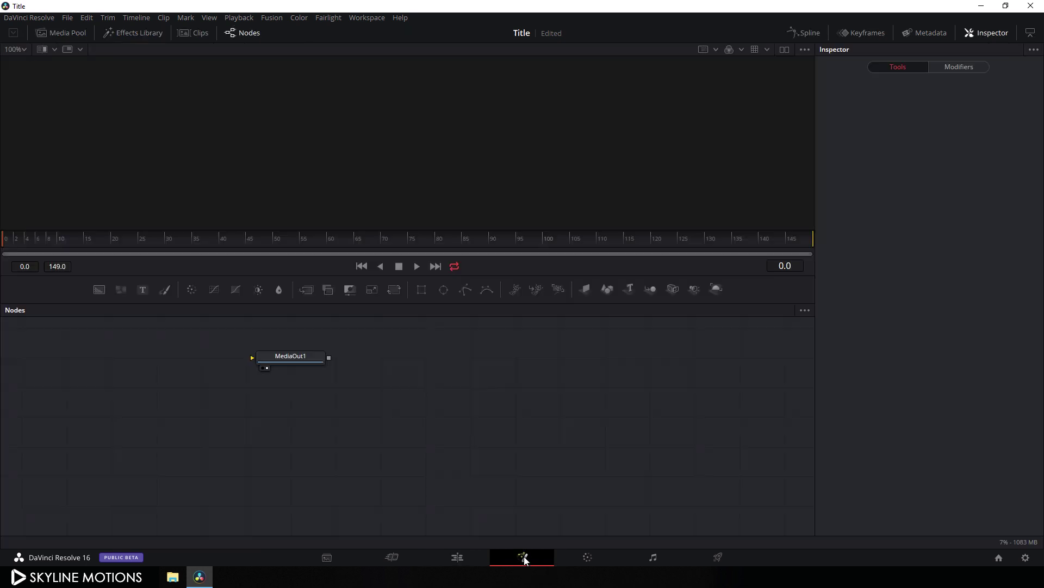
pyautogui.moveTo(299, 356); pyautogui.dragTo(758, 487)
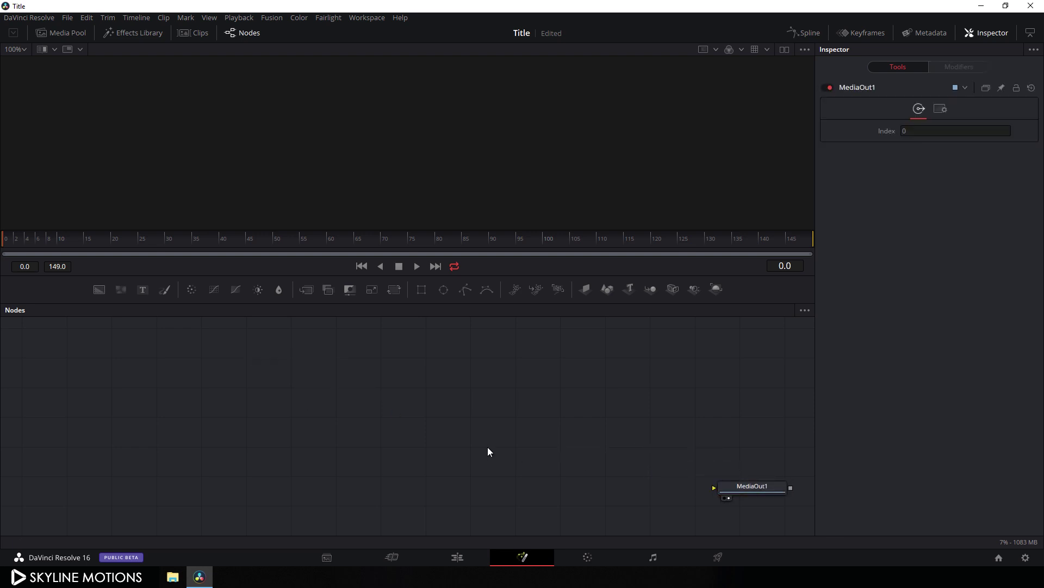
pyautogui.click(65, 37)
pyautogui.moveTo(132, 123); pyautogui.dragTo(261, 371)
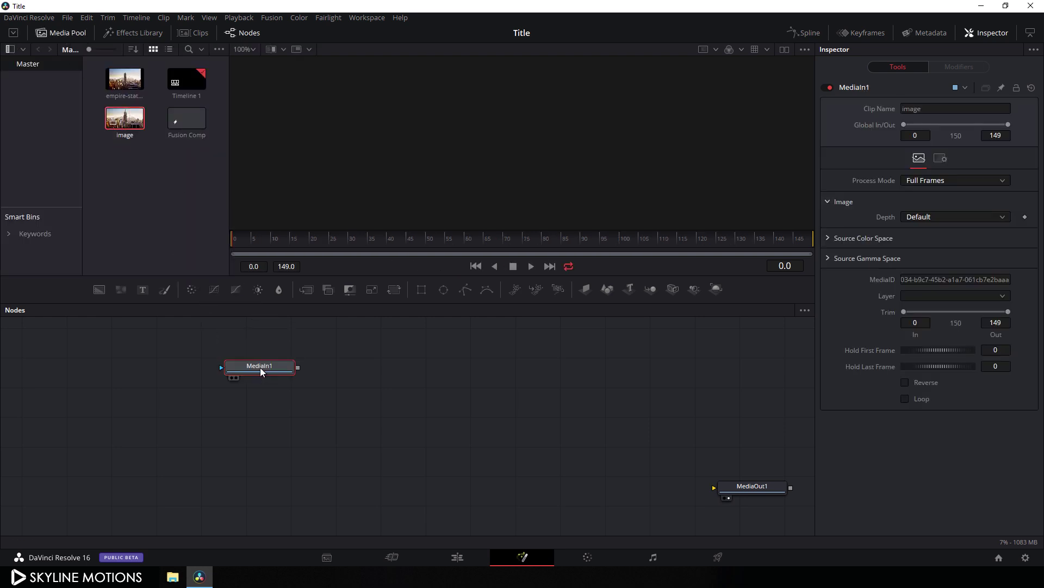
pyautogui.click(61, 34)
pyautogui.moveTo(256, 364); pyautogui.dragTo(262, 207)
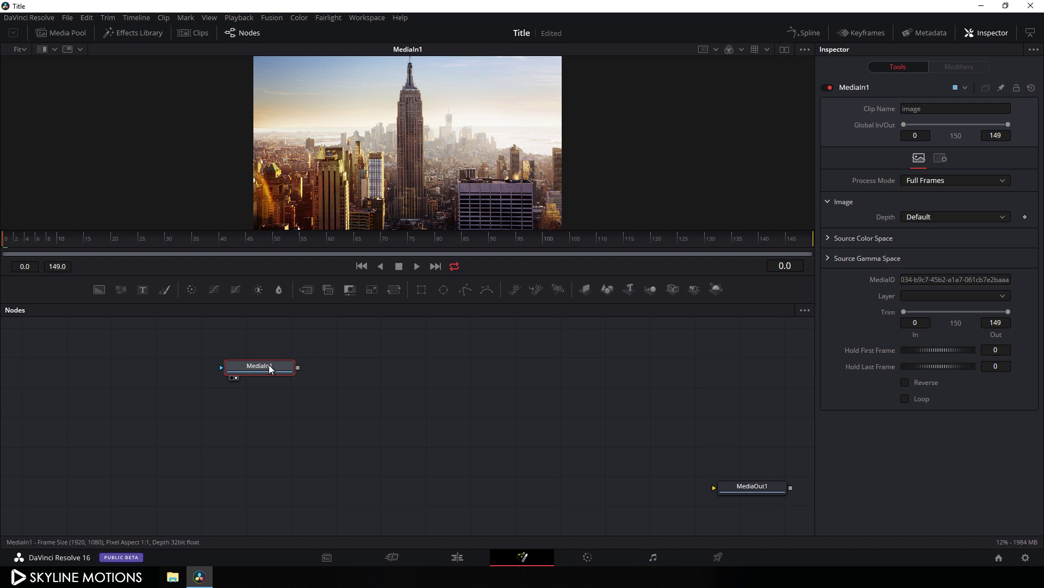
pyautogui.press('F2')
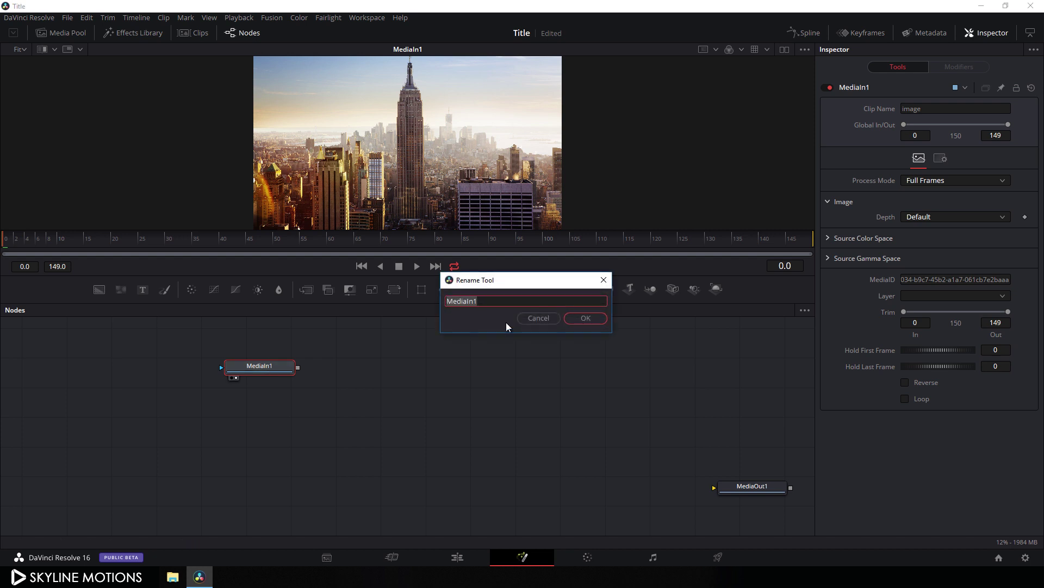
pyautogui.write('Image')
pyautogui.click(576, 319)
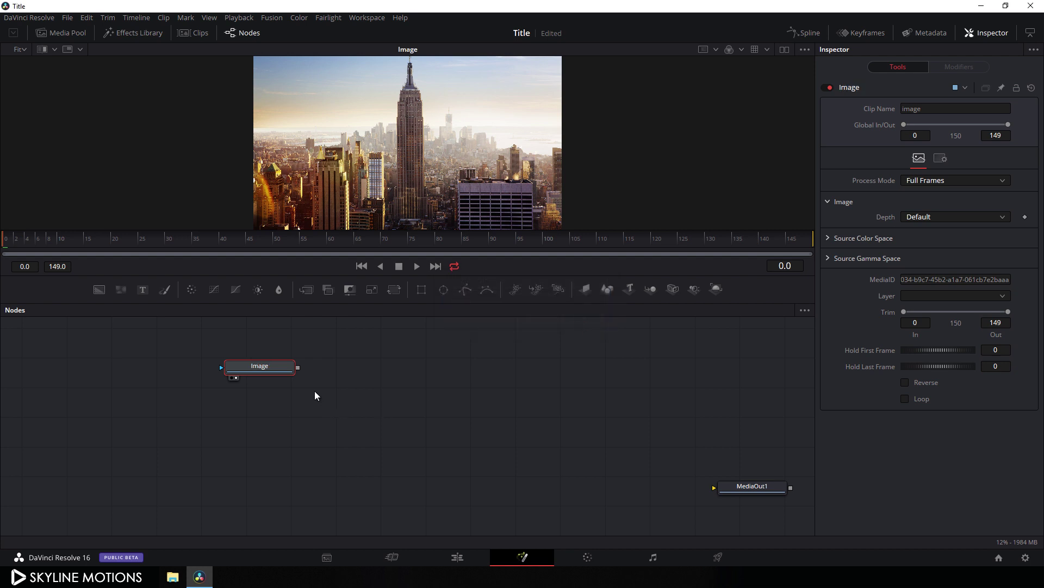
# Step: Desaturate the city image with a ColorCorrector1 node, then add a Background1 generator node
pyautogui.click(192, 290)
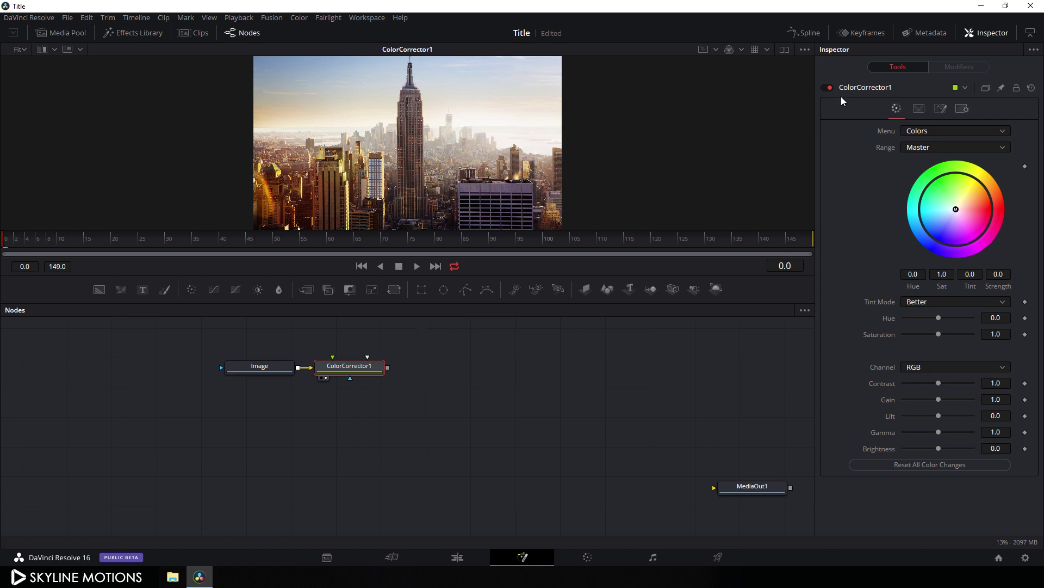
pyautogui.moveTo(939, 334); pyautogui.dragTo(870, 334)
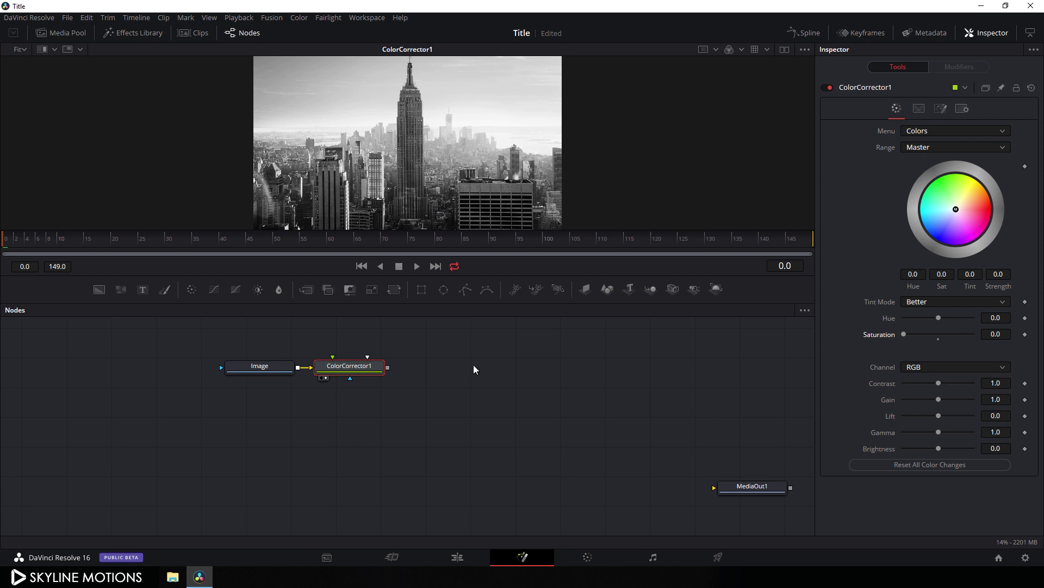
pyautogui.moveTo(435, 356); pyautogui.dragTo(422, 372)
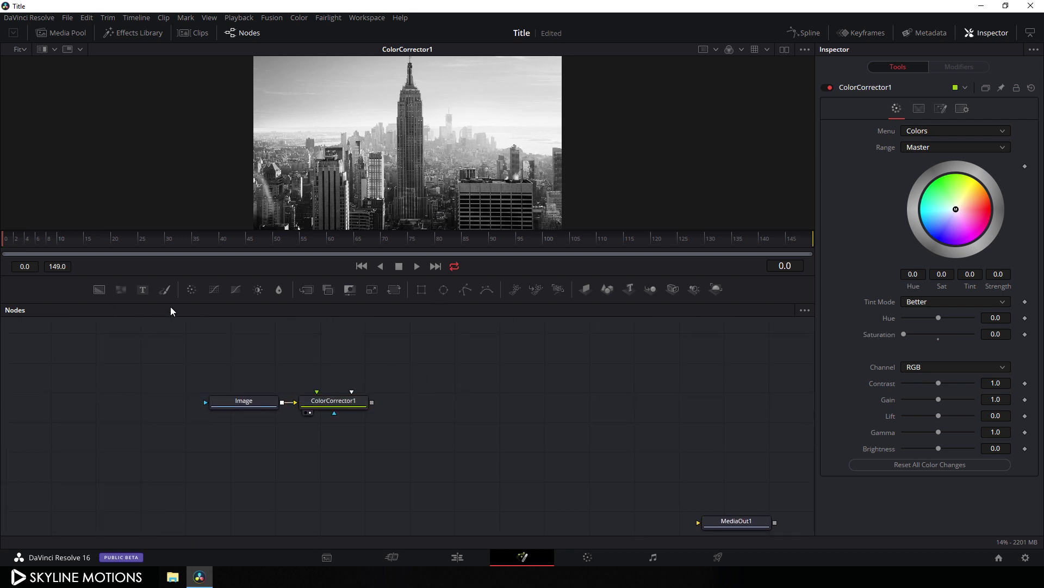
pyautogui.click(120, 290)
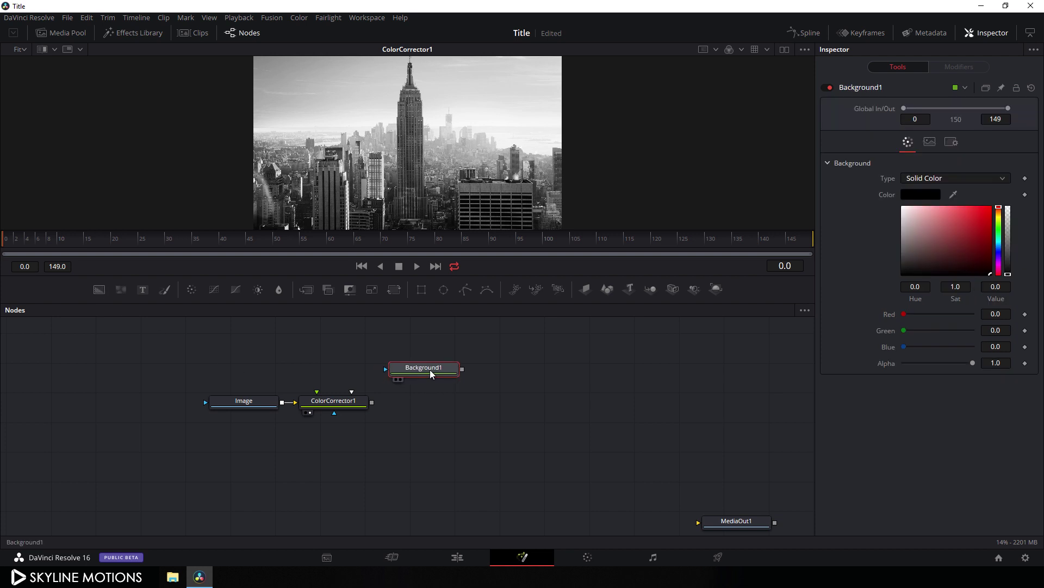
# Step: Make Background1 solid cyan, rename it 'Color', and move it above the Image node
pyautogui.moveTo(430, 370); pyautogui.dragTo(429, 189)
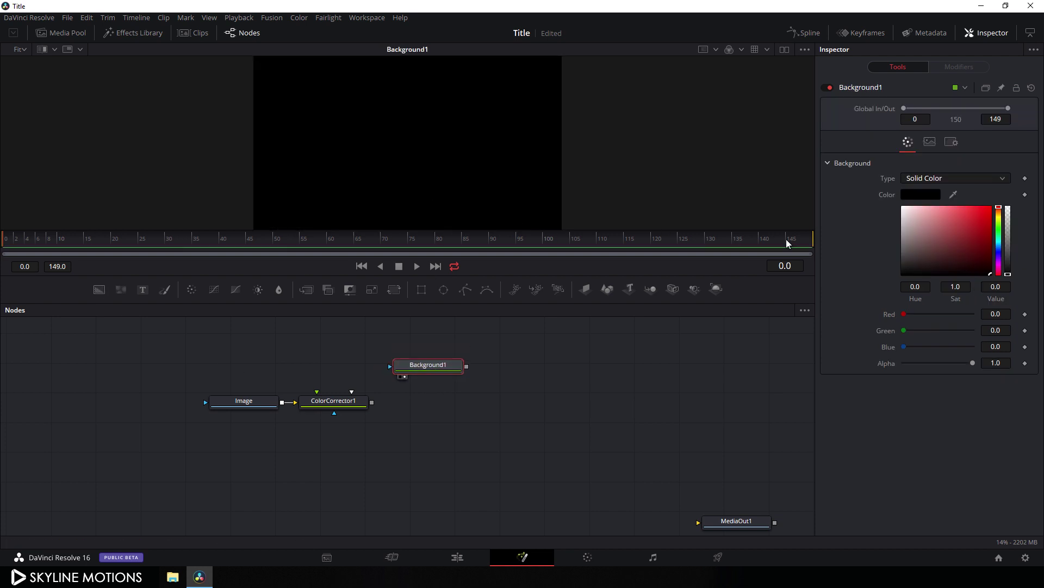
pyautogui.moveTo(1000, 246); pyautogui.dragTo(1001, 241)
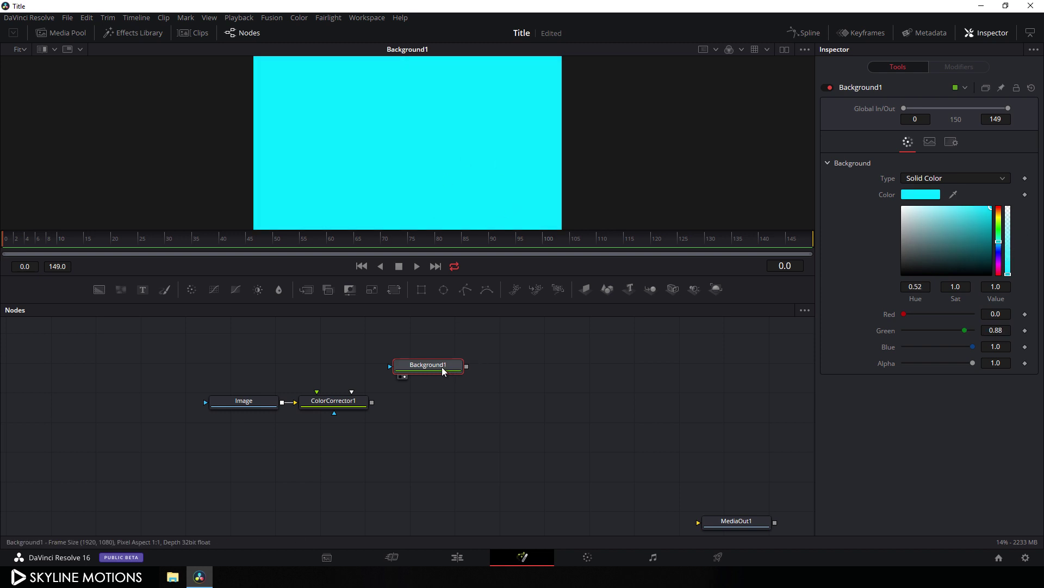
pyautogui.press('F2')
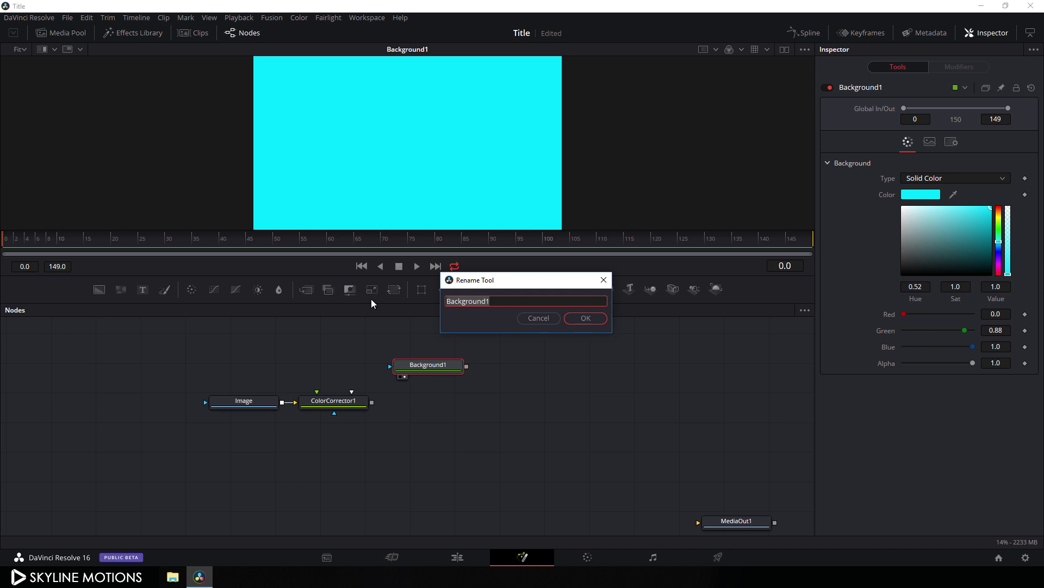
pyautogui.write('Color')
pyautogui.click(591, 317)
pyautogui.moveTo(435, 367); pyautogui.dragTo(243, 373)
pyautogui.click(382, 372)
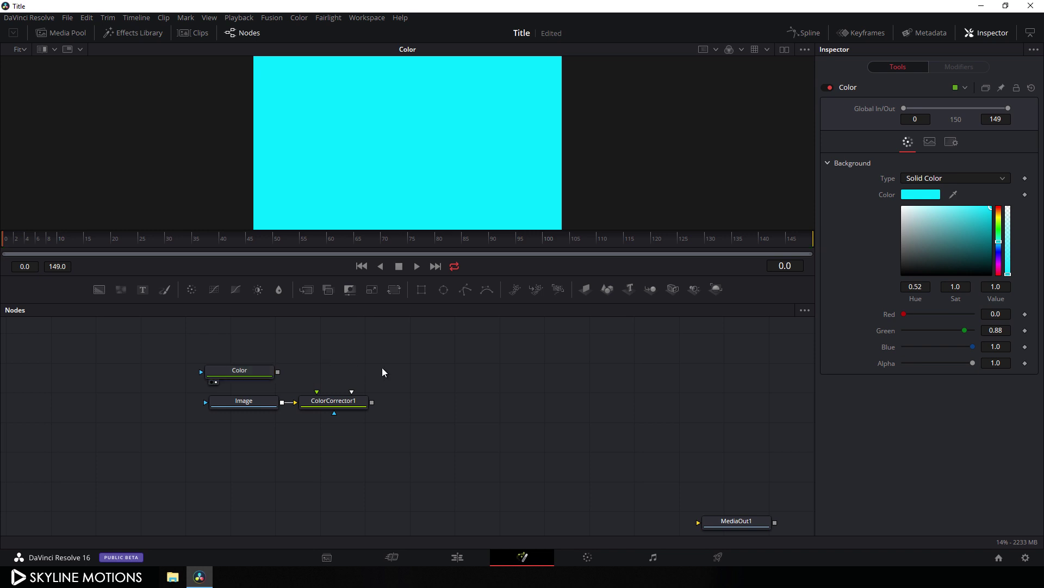
# Step: Add a Merge1 node with Color as foreground, view it, and tidy the node layout
pyautogui.click(307, 289)
pyautogui.moveTo(348, 370); pyautogui.dragTo(372, 402)
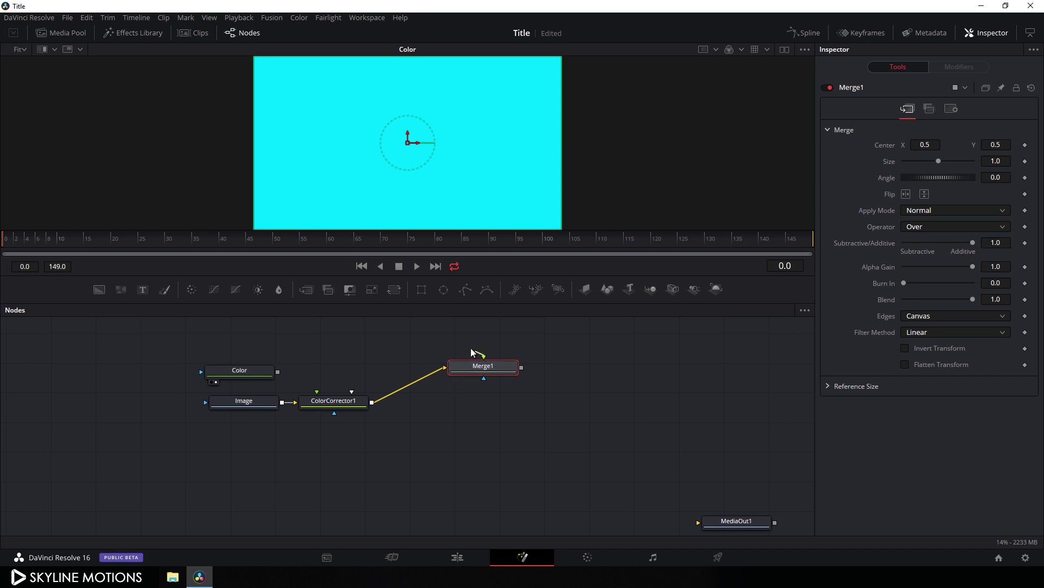
pyautogui.moveTo(472, 351); pyautogui.dragTo(241, 374)
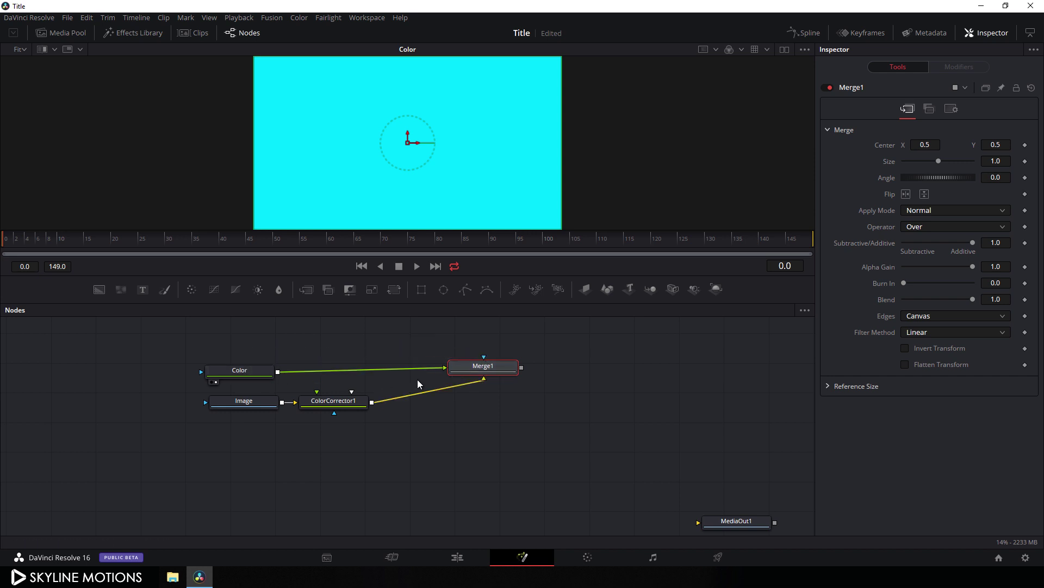
pyautogui.press('1')
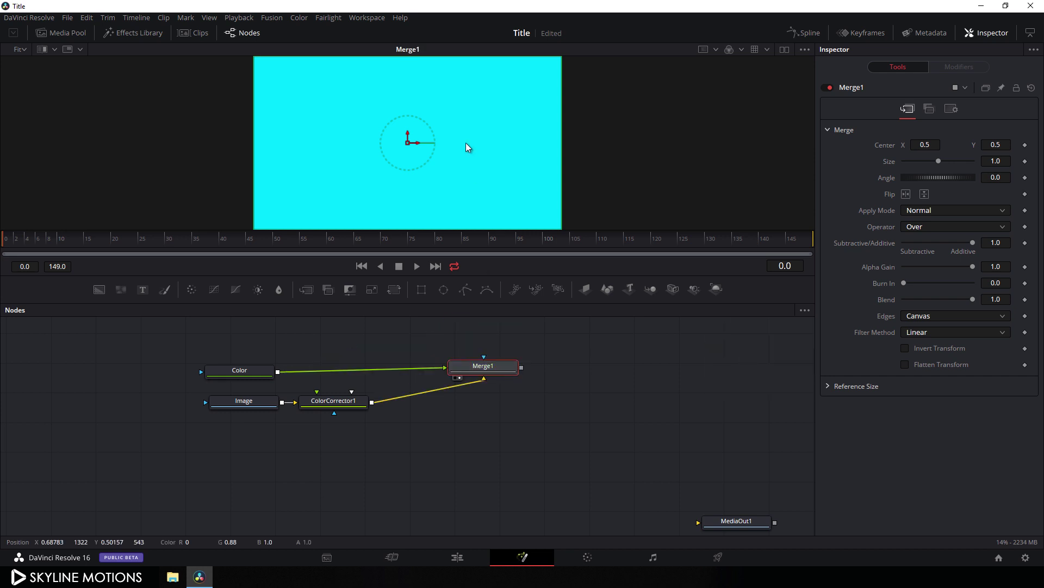
pyautogui.rightClick(537, 398)
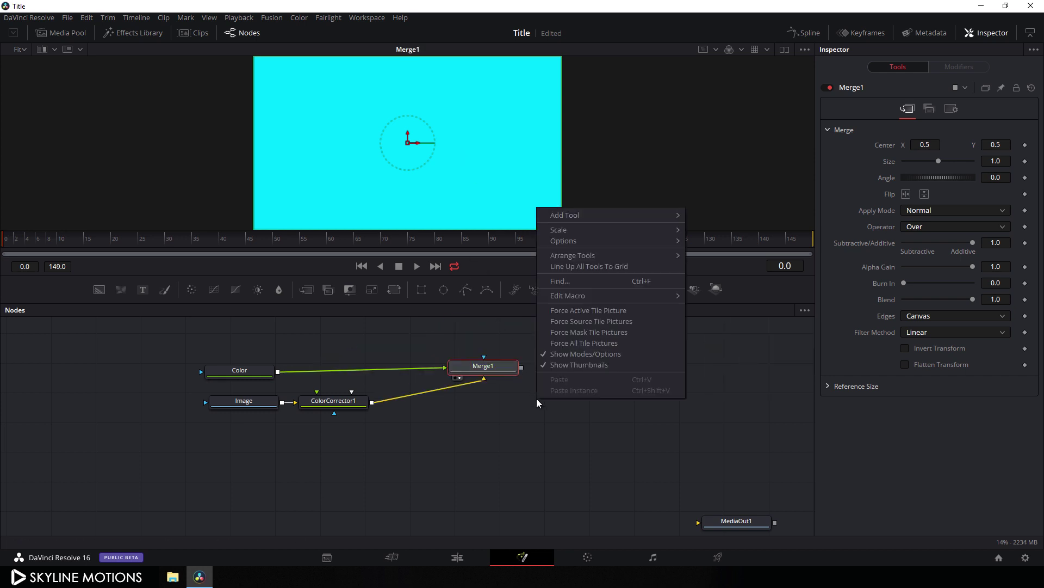
pyautogui.moveTo(570, 255)
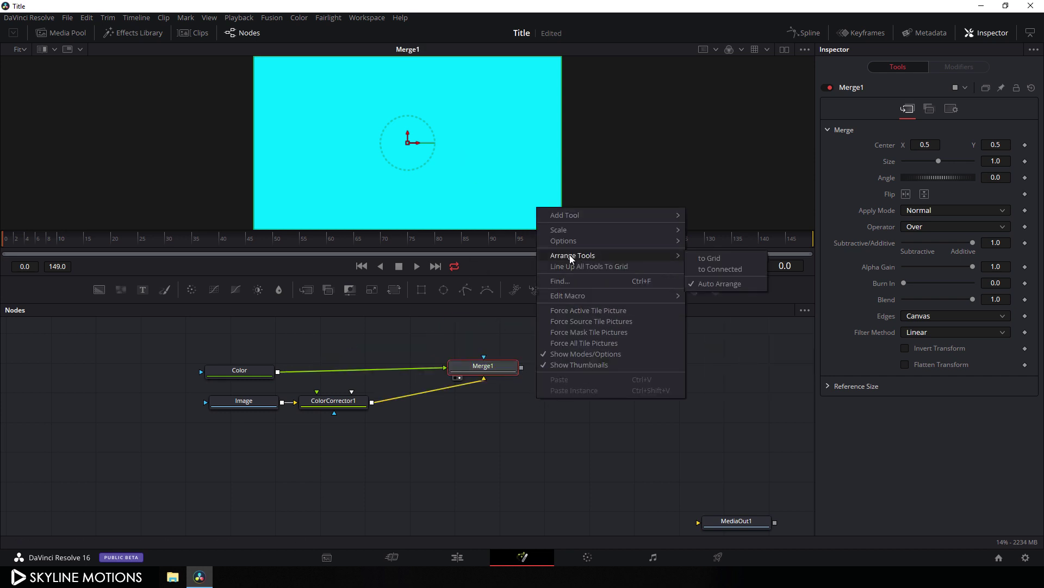
pyautogui.click(690, 259)
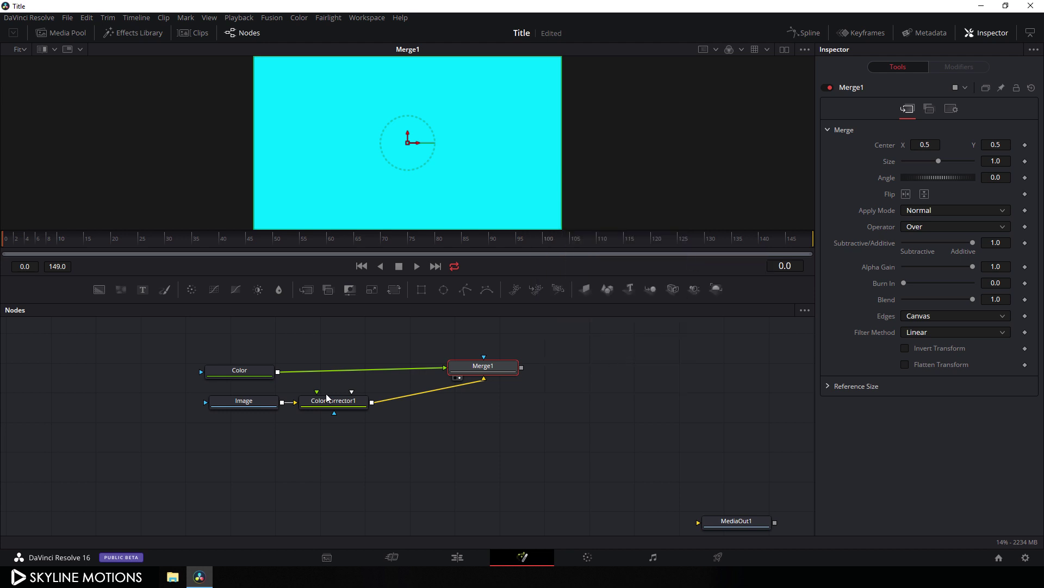
pyautogui.moveTo(253, 375); pyautogui.dragTo(245, 365)
pyautogui.moveTo(489, 367); pyautogui.dragTo(327, 366)
pyautogui.moveTo(250, 408); pyautogui.dragTo(238, 408)
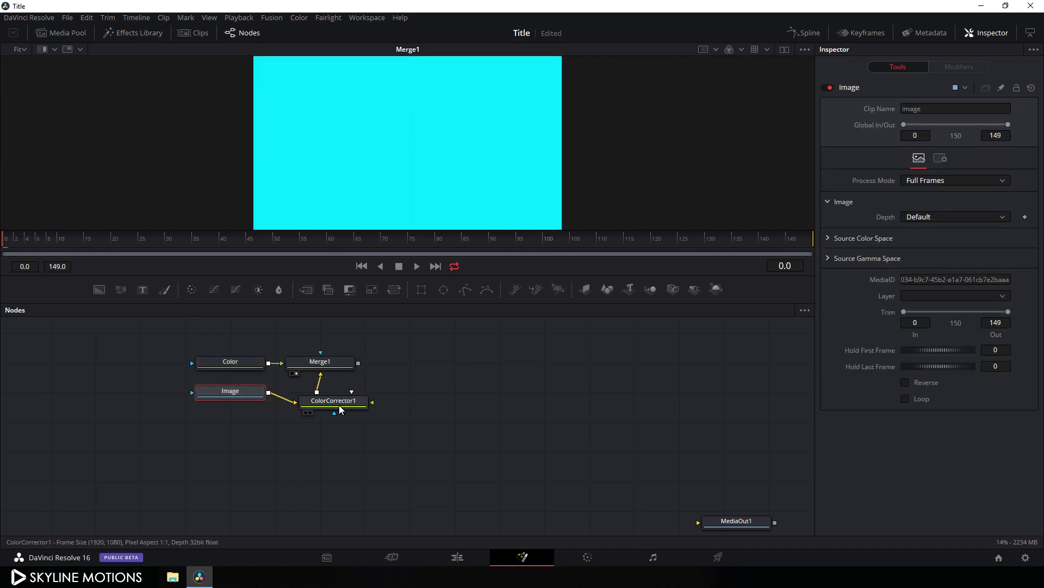
pyautogui.moveTo(333, 401); pyautogui.dragTo(321, 392)
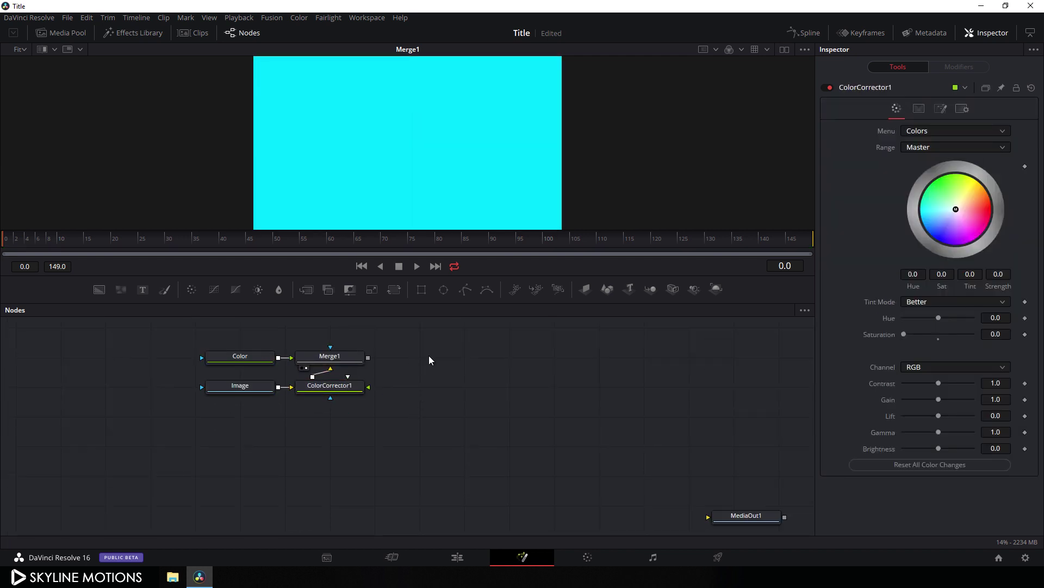
pyautogui.scroll(1, 408, 380)
# Step: Set Merge1's Apply Mode to Color Burn so the city turns teal
pyautogui.click(342, 402)
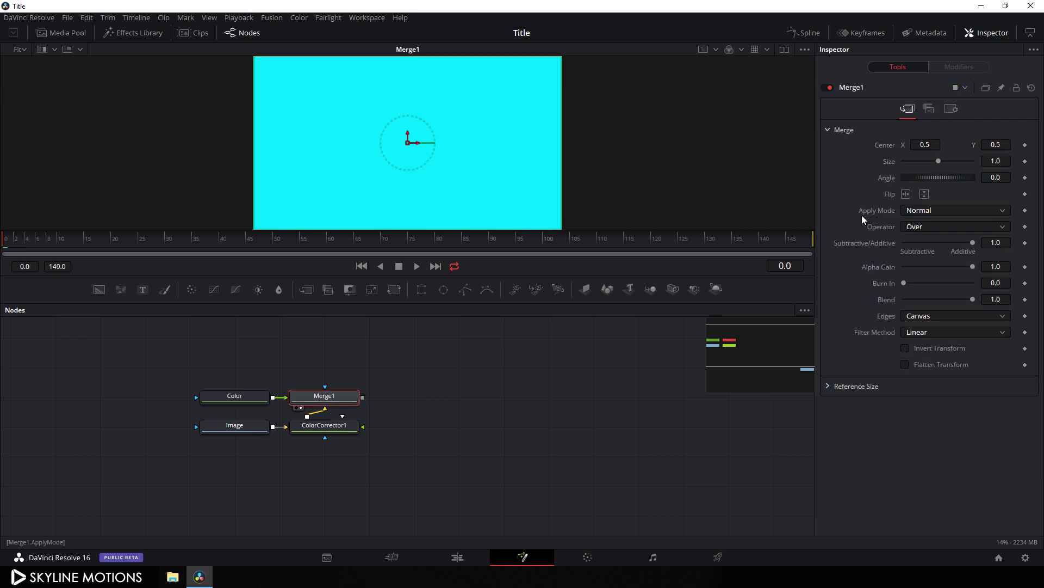
pyautogui.click(907, 212)
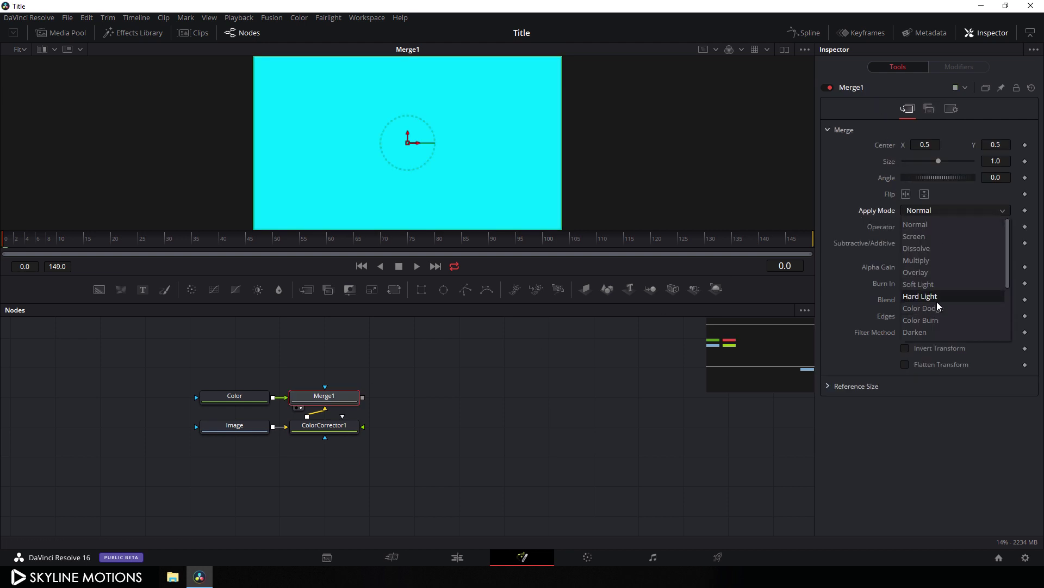
pyautogui.click(919, 321)
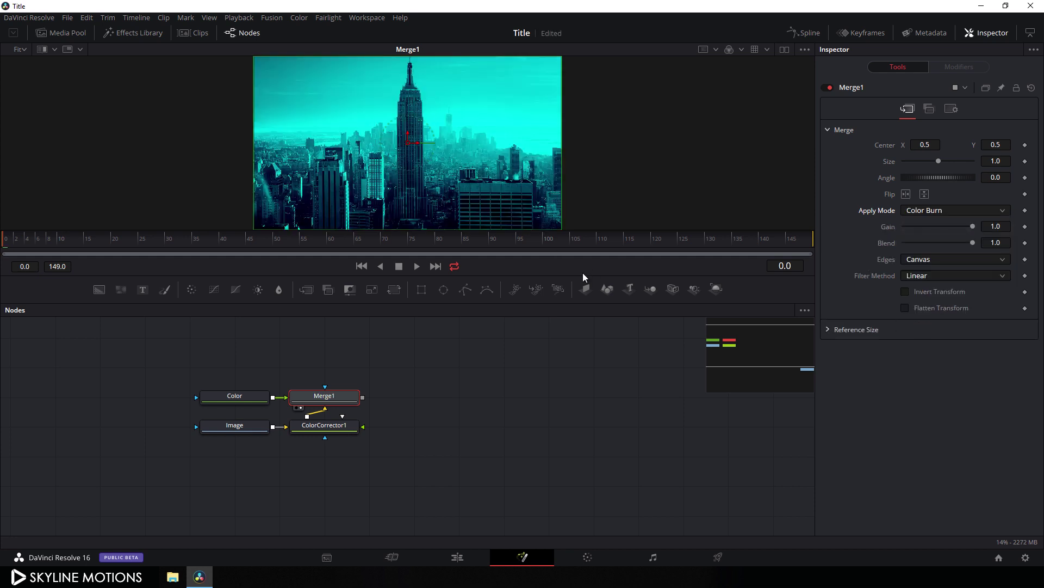
pyautogui.click(409, 391)
pyautogui.moveTo(419, 279); pyautogui.dragTo(426, 328)
# Step: Add a Text1 node with the styled text 'RESOLVE 16'
pyautogui.moveTo(406, 449); pyautogui.dragTo(364, 454)
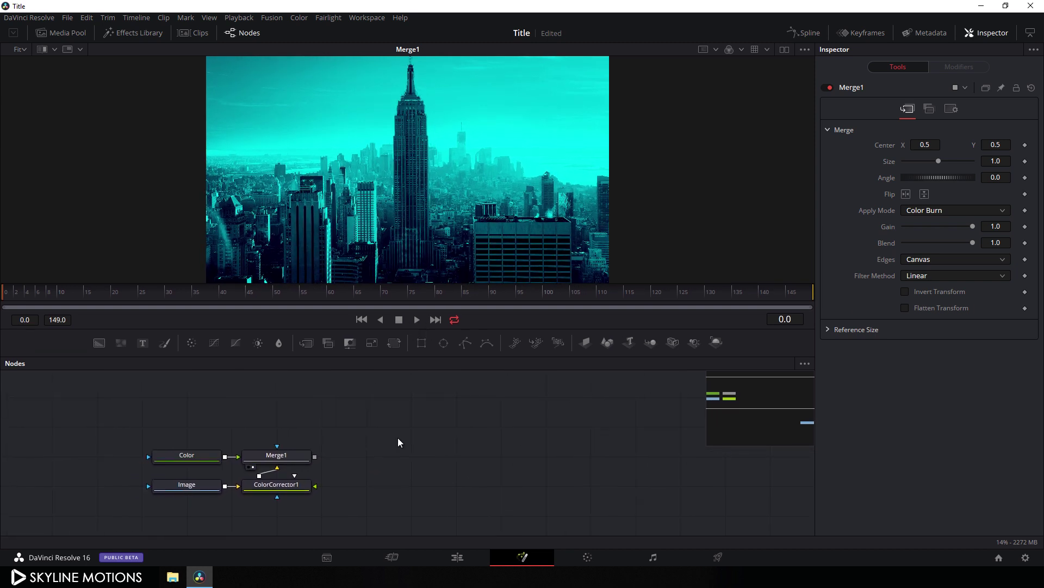
pyautogui.click(143, 343)
pyautogui.moveTo(410, 425); pyautogui.dragTo(412, 184)
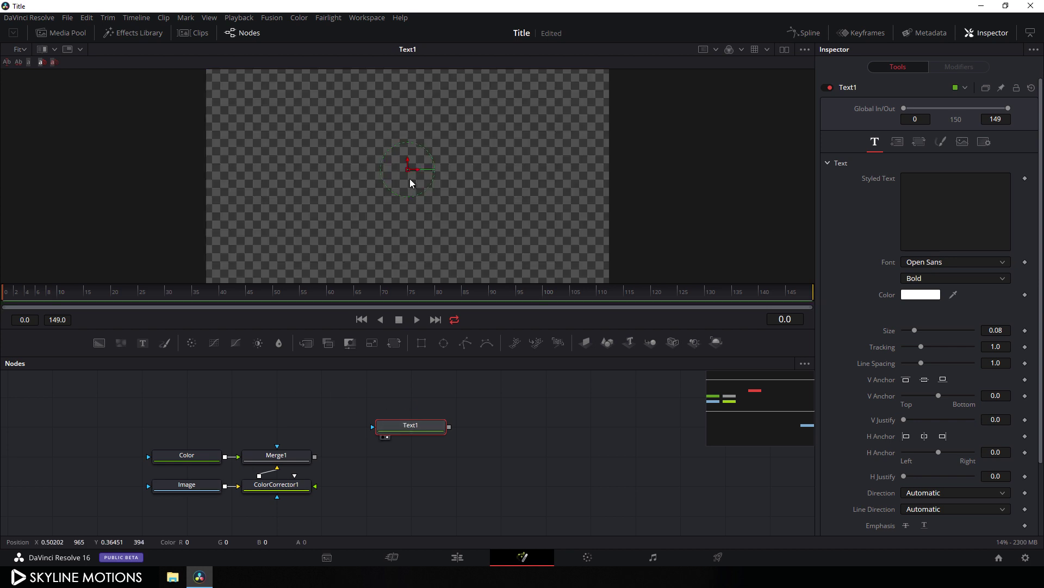
pyautogui.click(942, 183)
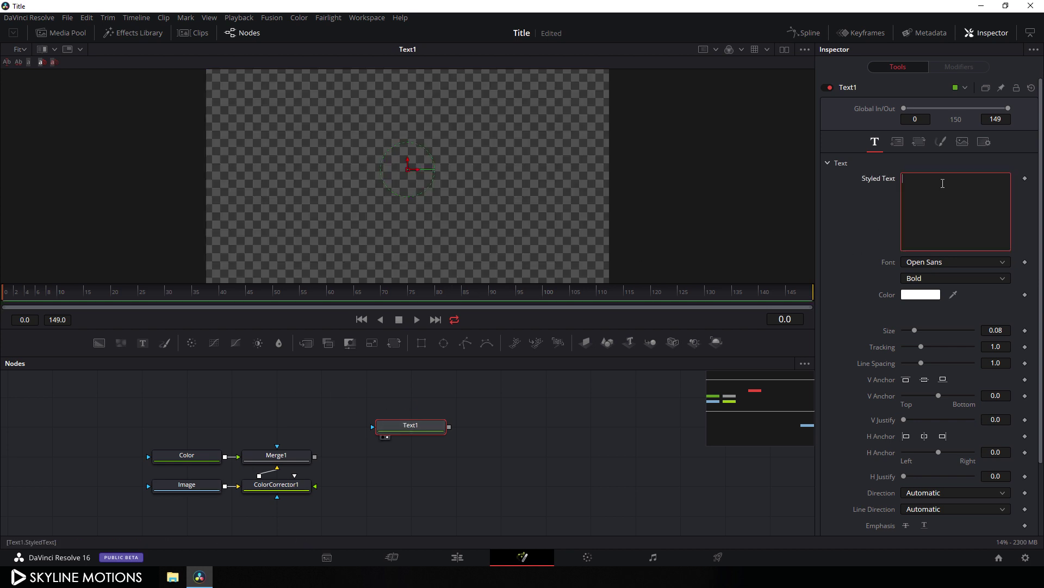
pyautogui.write('RESO')
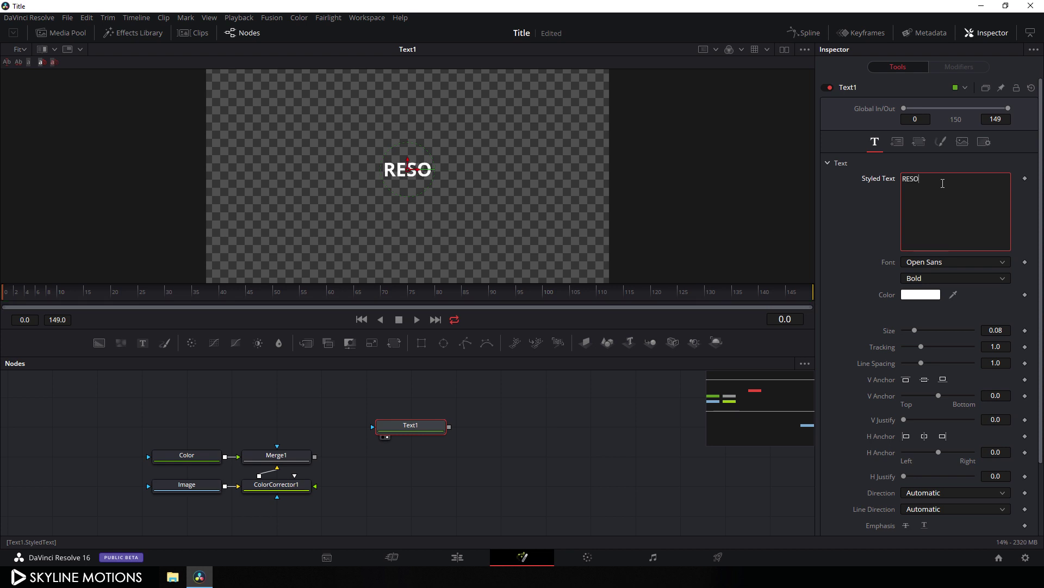
pyautogui.write('LVE 16')
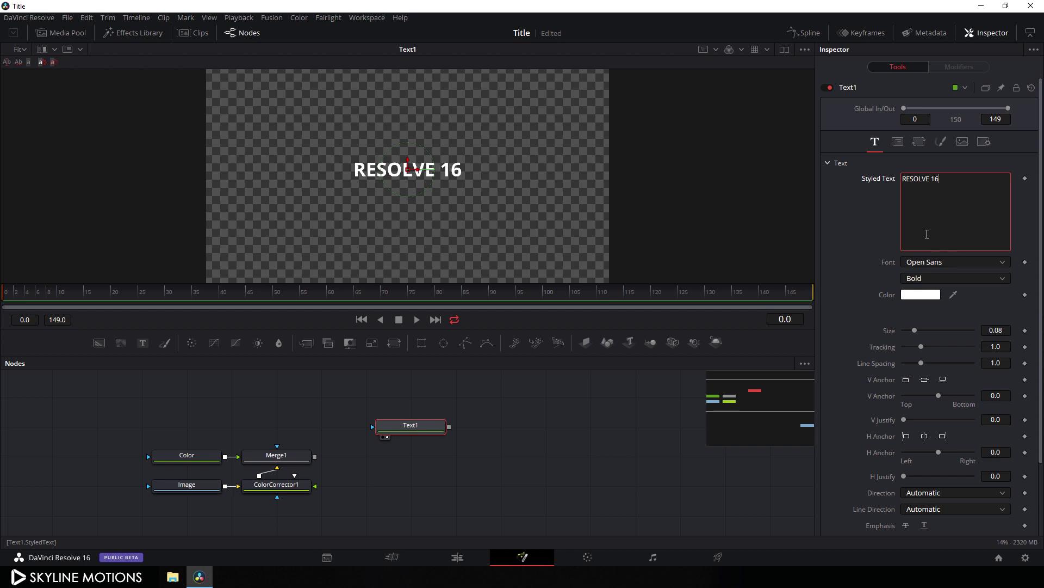
# Step: Set the title font to Century Gothic and its size to 0.2
pyautogui.click(948, 262)
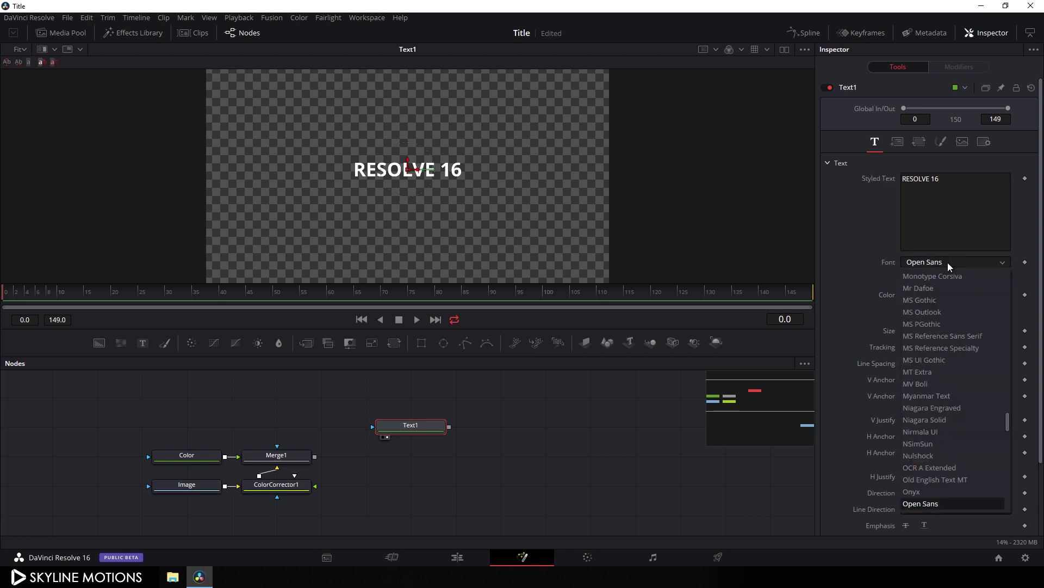
pyautogui.scroll(10, 951, 356)
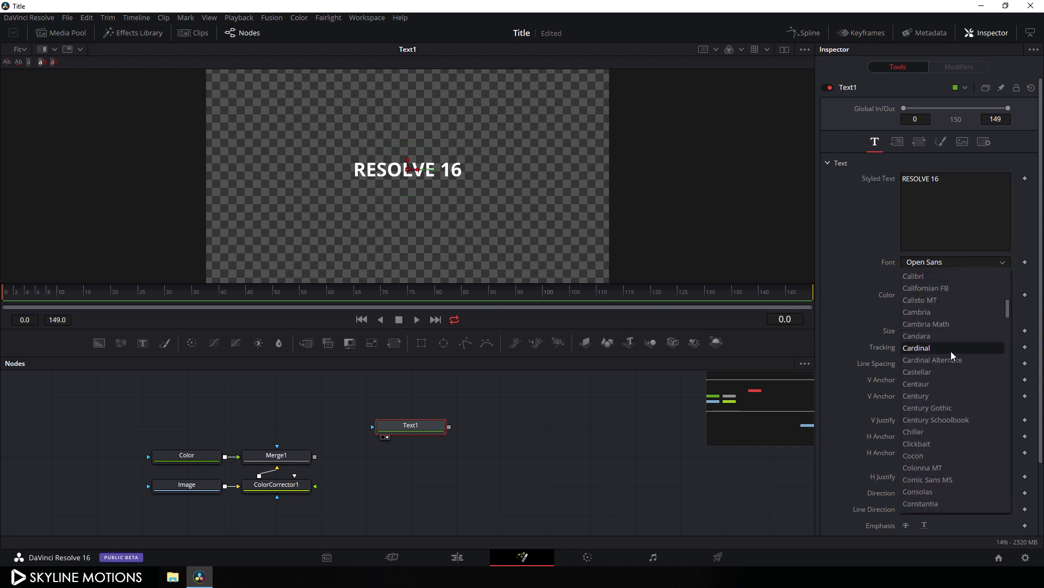
pyautogui.click(942, 408)
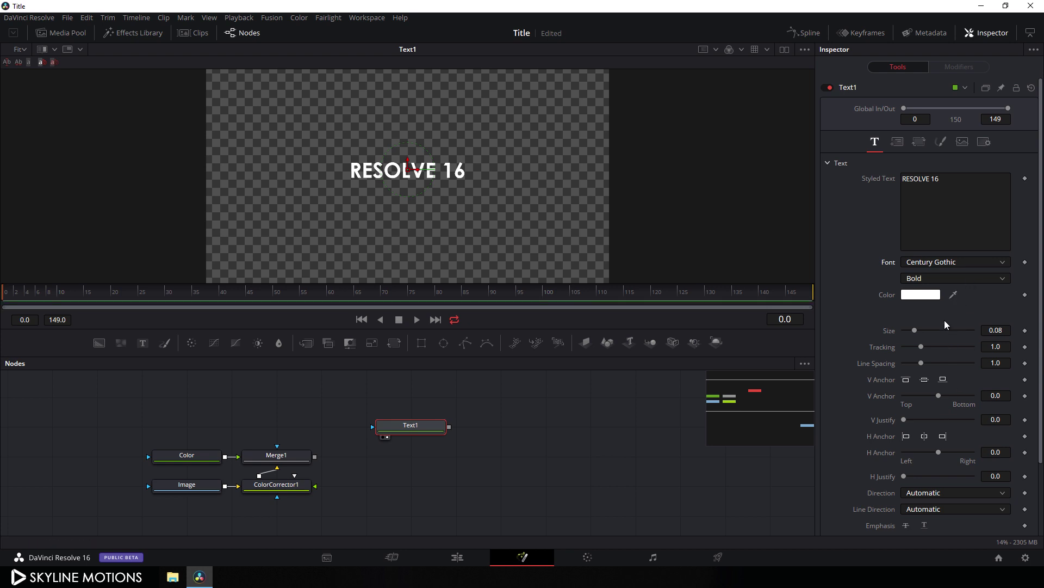
pyautogui.moveTo(915, 331); pyautogui.dragTo(930, 334)
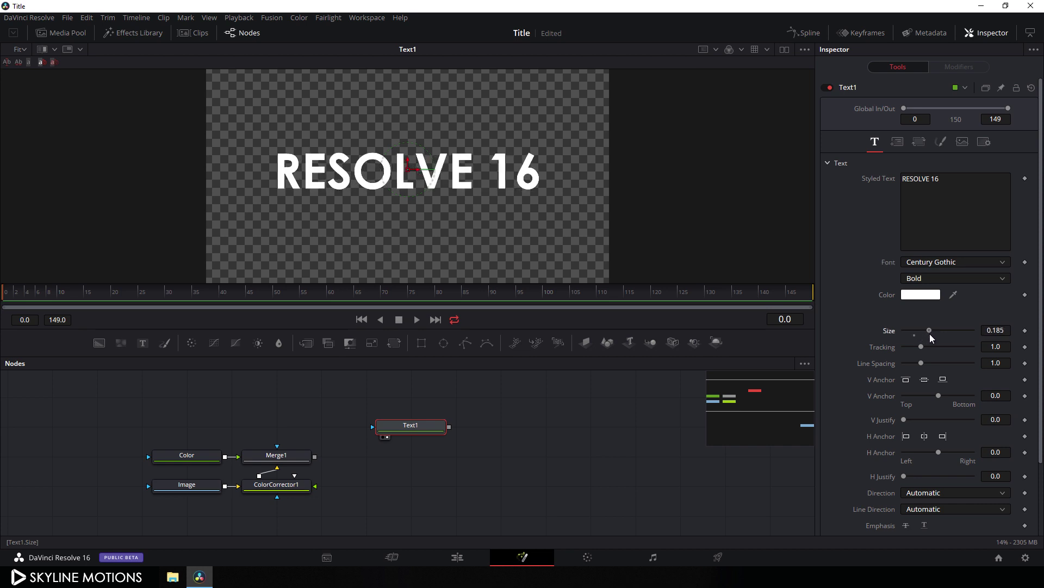
pyautogui.click(992, 330)
pyautogui.write('.2')
pyautogui.press('Tab')
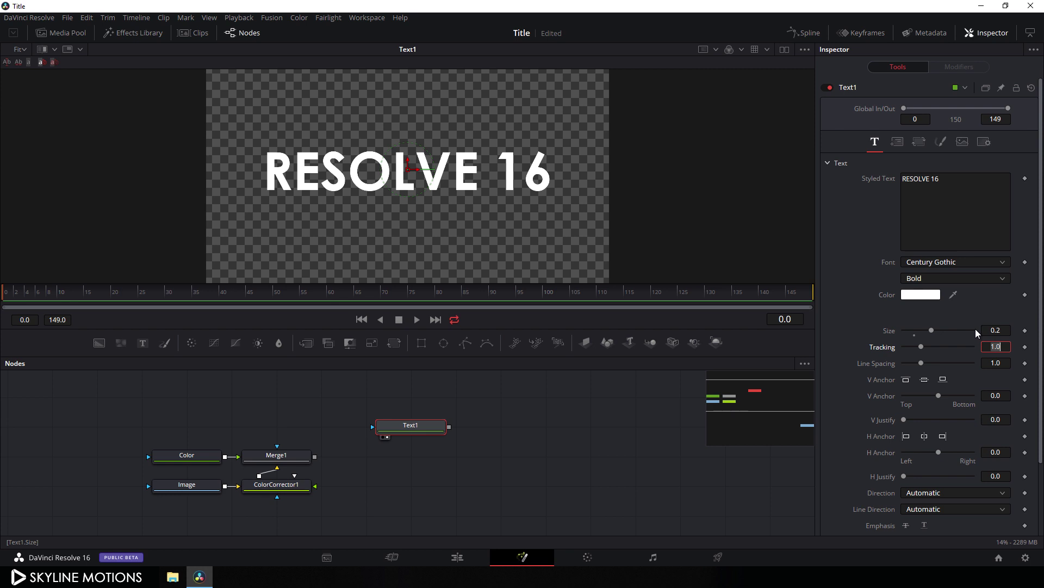
pyautogui.click(458, 441)
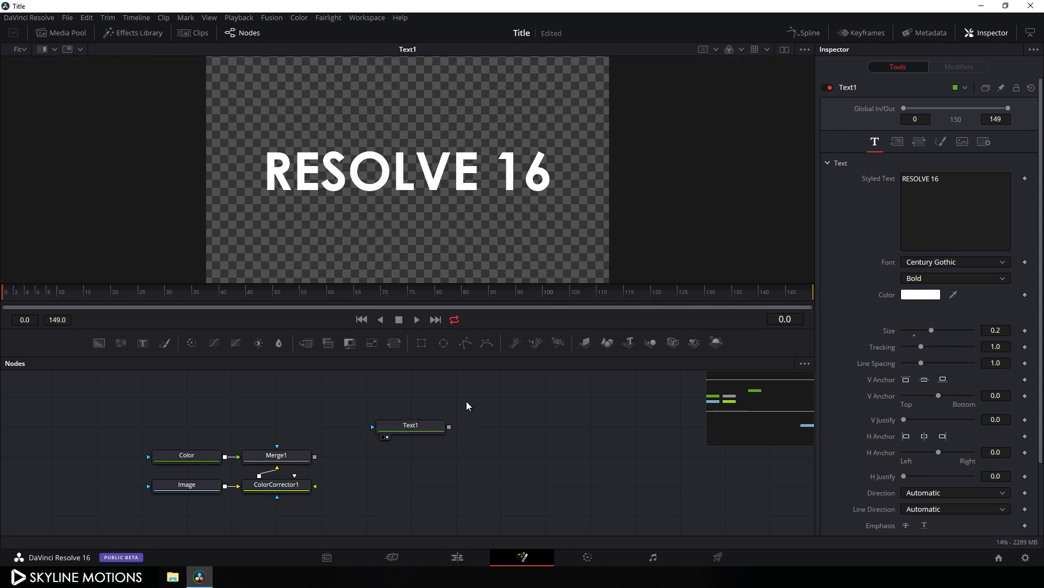
# Step: Add a black Background node for the title box and rename it 'Shape'
pyautogui.click(99, 342)
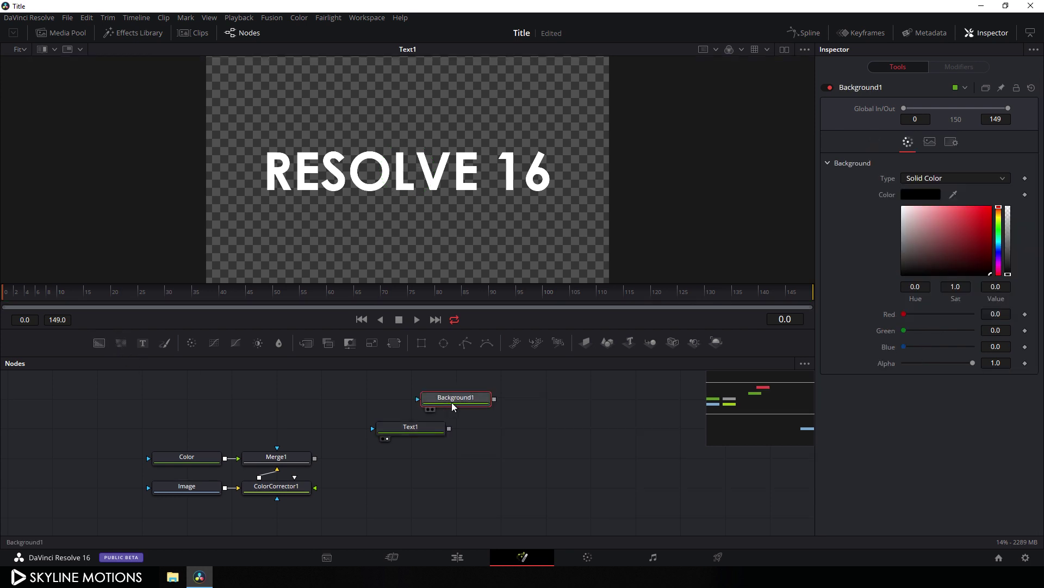
pyautogui.press('F2')
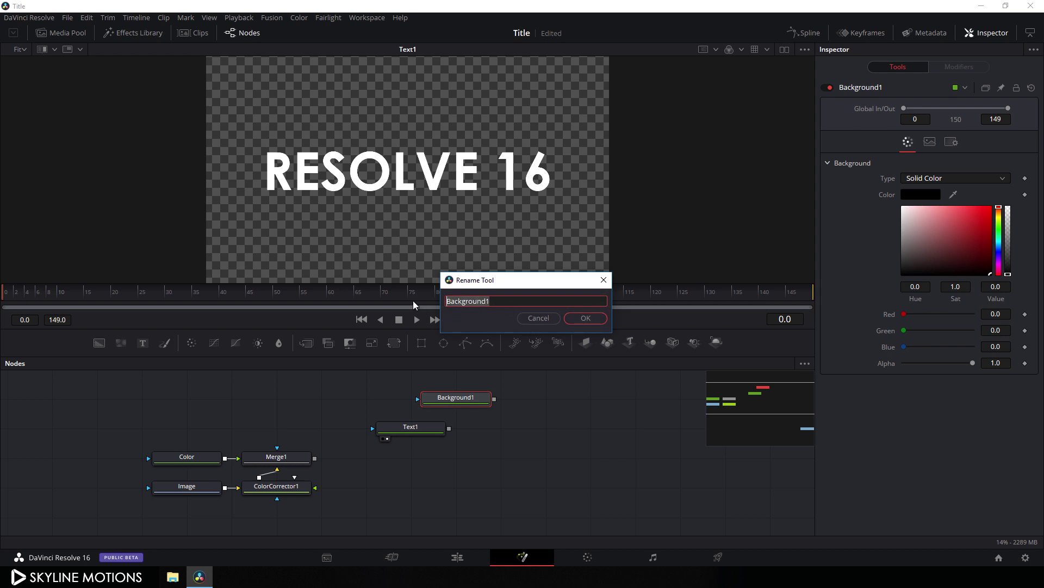
pyautogui.write('Shape')
pyautogui.click(587, 317)
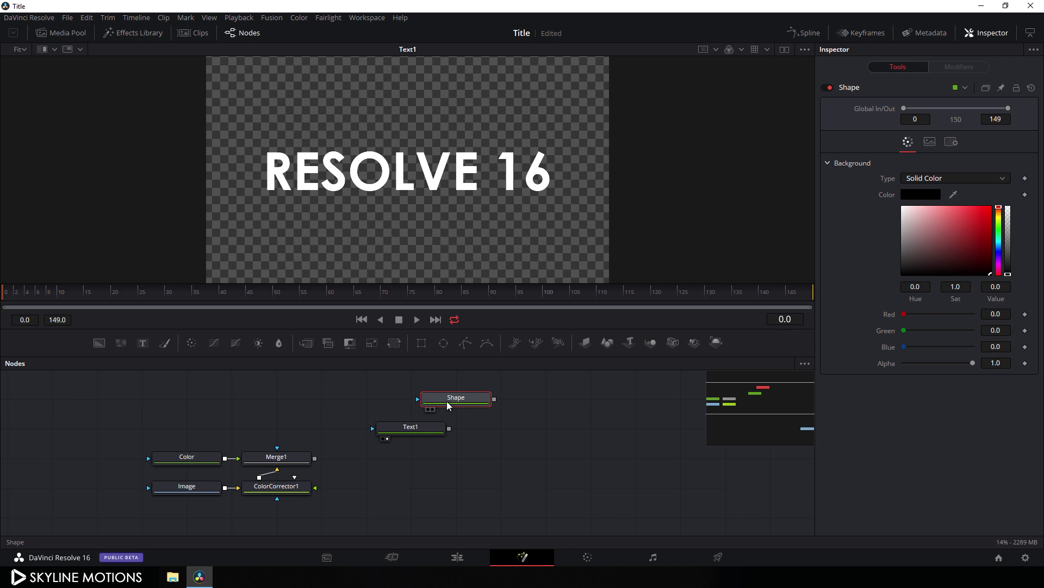
# Step: Add a rectangle mask beside the Shape node and roughly size it around the title
pyautogui.click(420, 345)
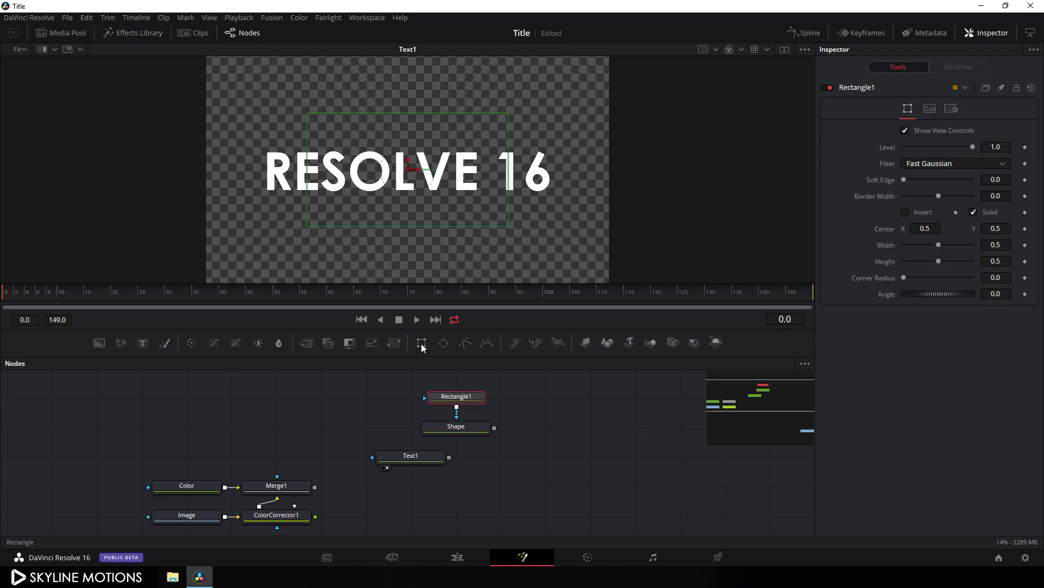
pyautogui.moveTo(460, 399); pyautogui.dragTo(489, 404)
pyautogui.click(485, 414)
pyautogui.click(336, 418)
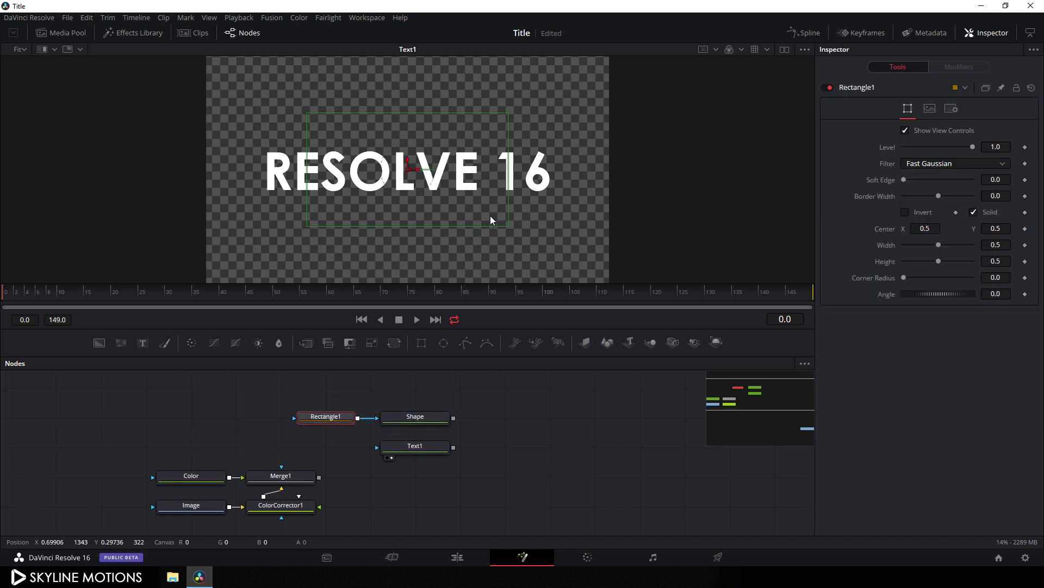
pyautogui.scroll(1, 420, 204)
pyautogui.scroll(1, 420, 208)
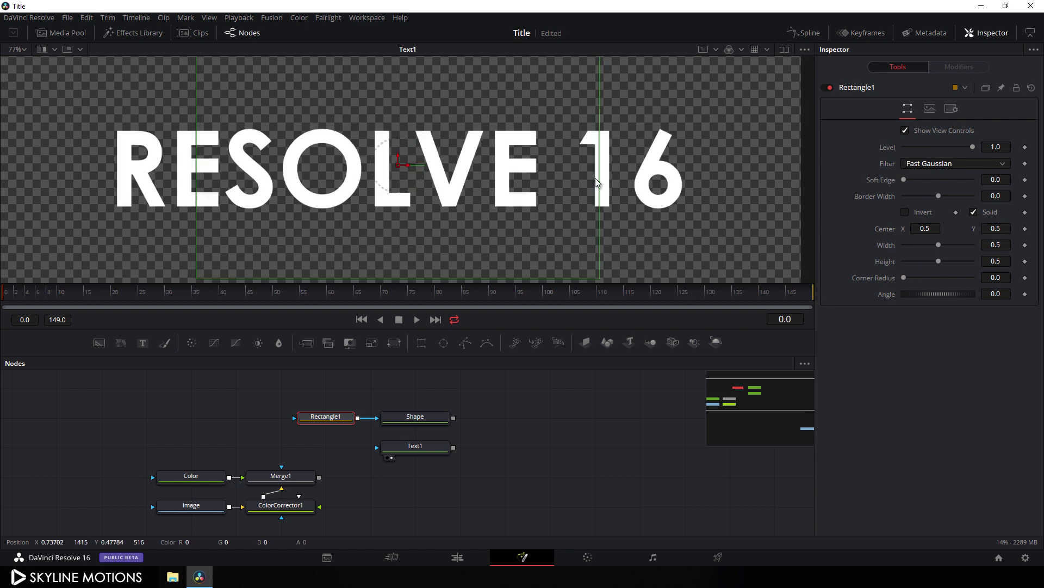
pyautogui.moveTo(596, 178); pyautogui.dragTo(681, 195)
pyautogui.moveTo(433, 278); pyautogui.dragTo(433, 220)
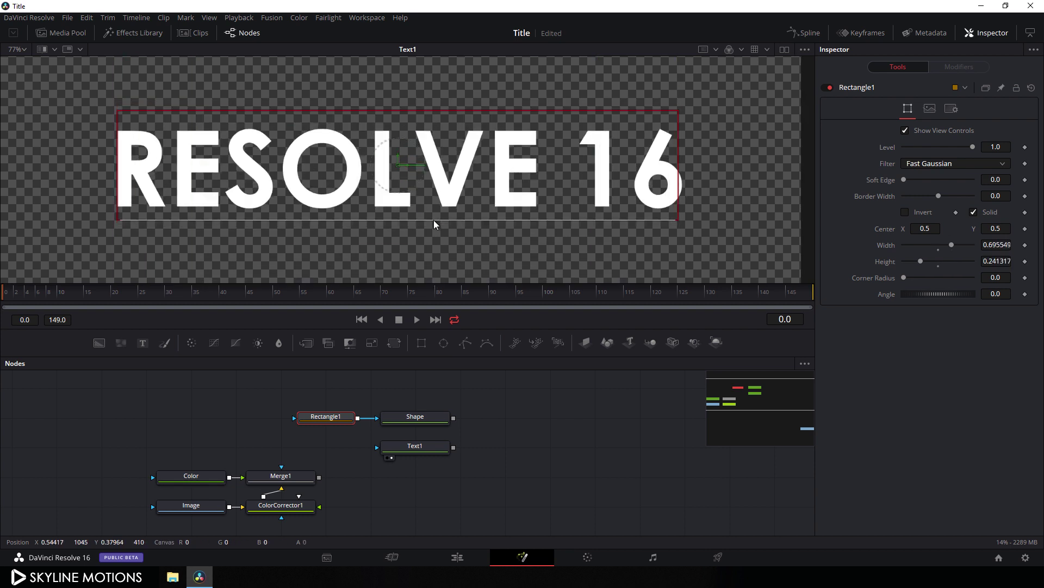
# Step: Set the rectangle mask's Height to 0.25 and Width to 0.697
pyautogui.click(991, 262)
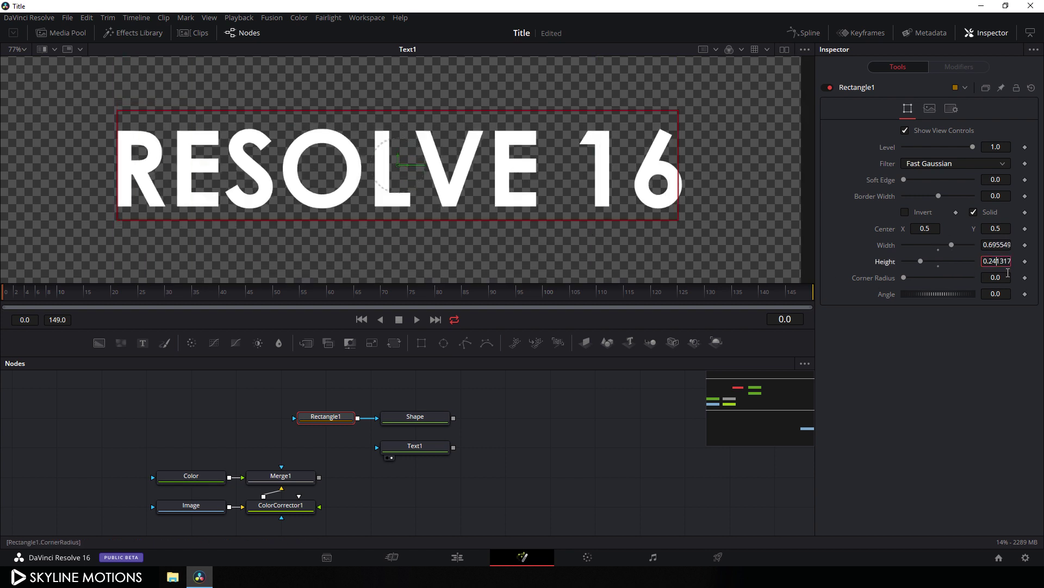
pyautogui.hotkey('ctrl', 'a')
pyautogui.write('0.25')
pyautogui.press('Tab')
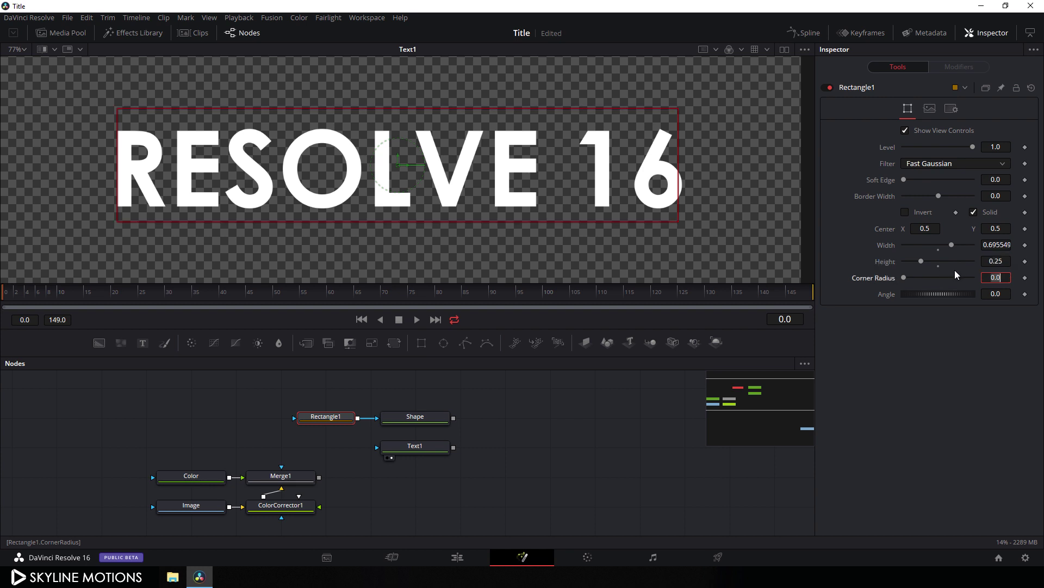
pyautogui.click(1001, 245)
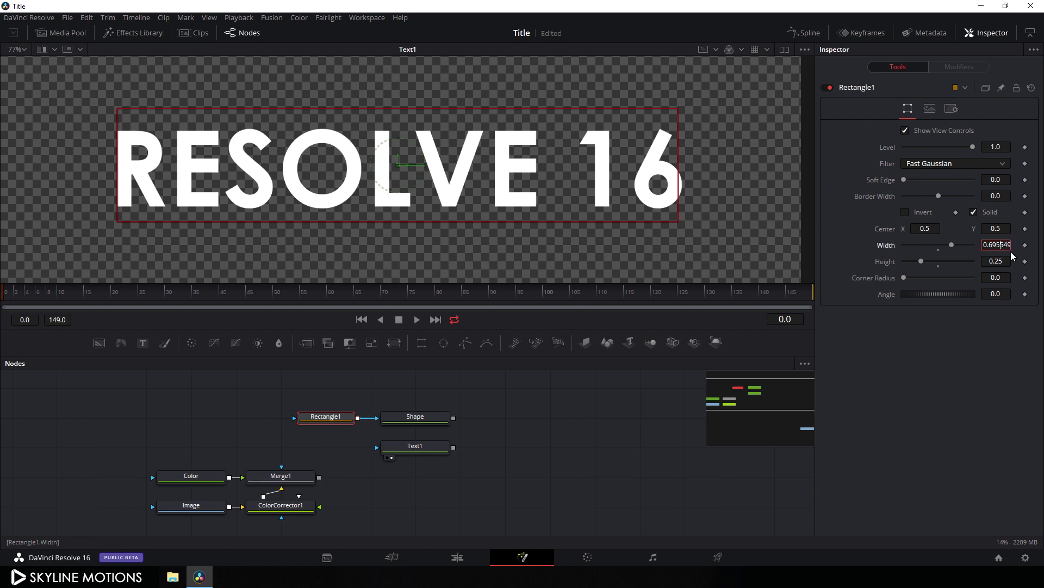
pyautogui.hotkey('ctrl', 'a')
pyautogui.write('0.697')
pyautogui.press('Tab')
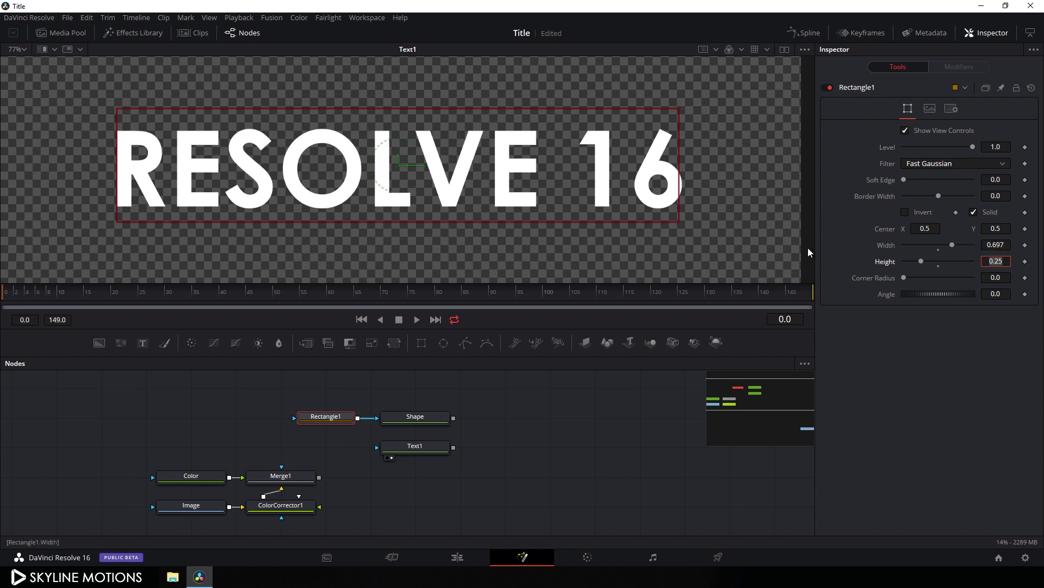
# Step: Centre the rectangle mask on the title text
pyautogui.scroll(2, 460, 213)
pyautogui.moveTo(386, 142); pyautogui.dragTo(385, 142)
pyautogui.scroll(-2, 392, 158)
pyautogui.moveTo(376, 428); pyautogui.dragTo(320, 415)
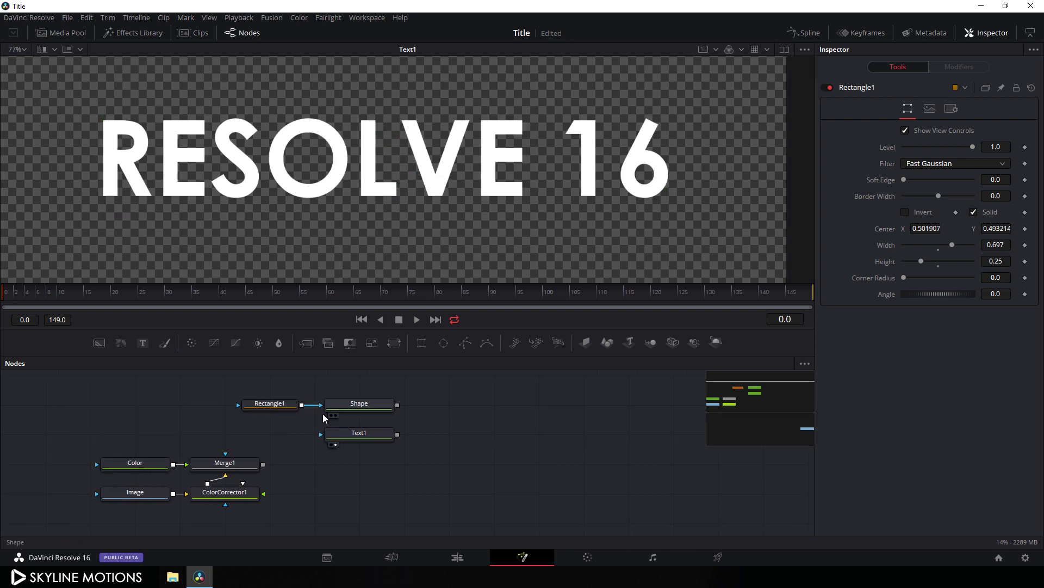
# Step: Rename the rectangle mask node to 'Mask'
pyautogui.click(278, 411)
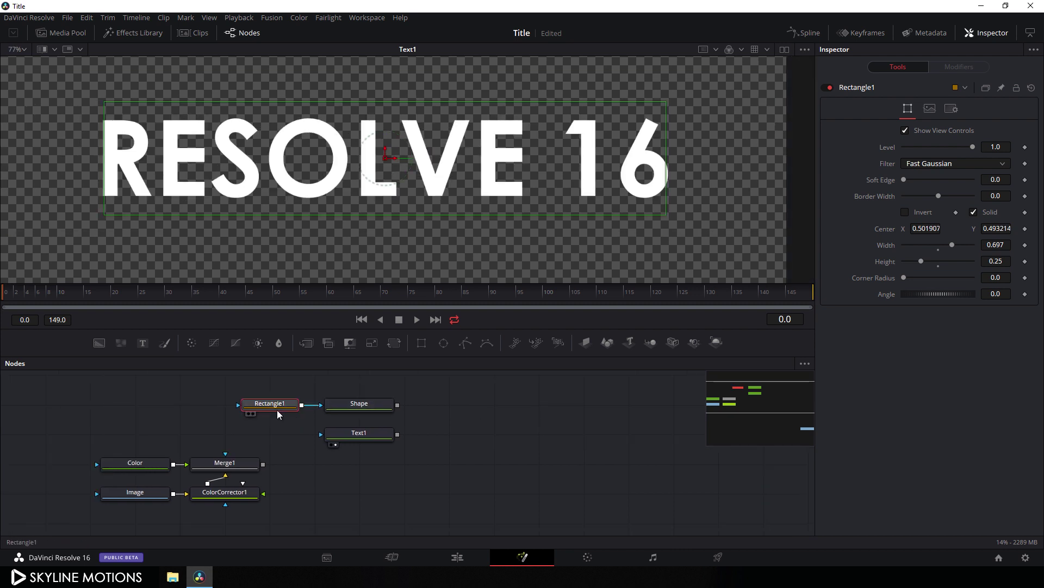
pyautogui.press('F2')
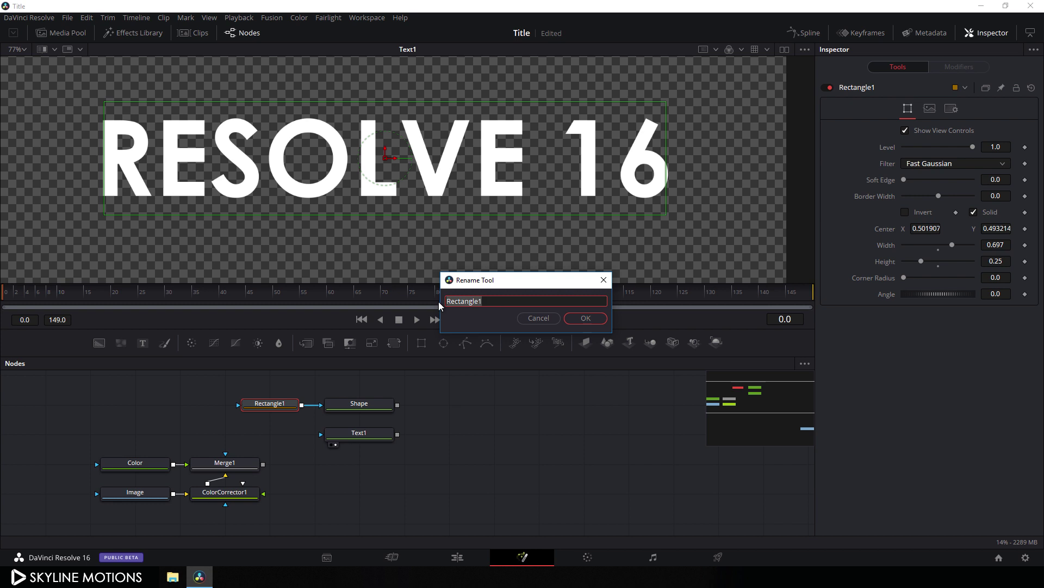
pyautogui.write('Mask')
pyautogui.press('Return')
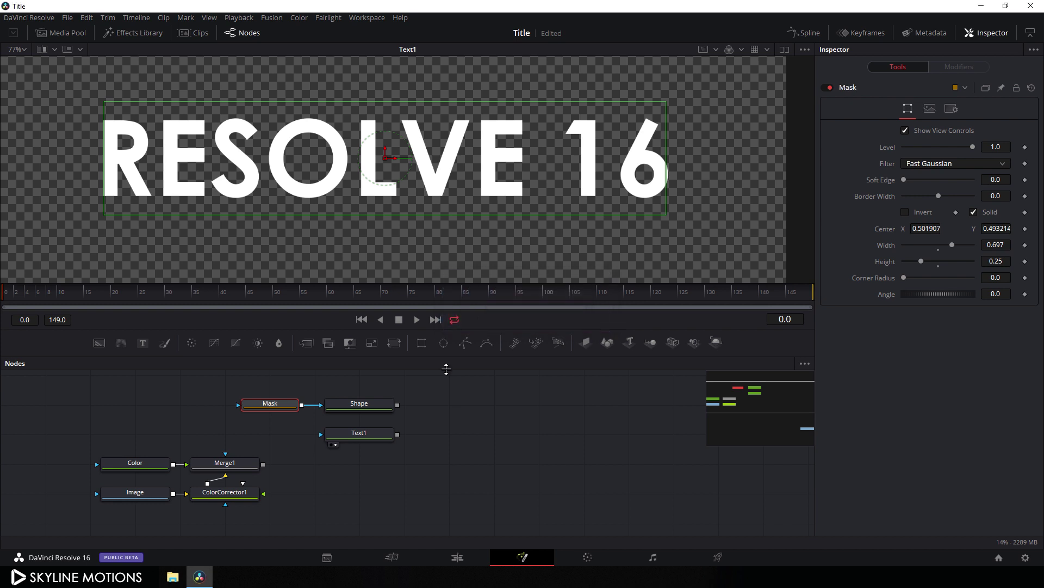
pyautogui.click(443, 422)
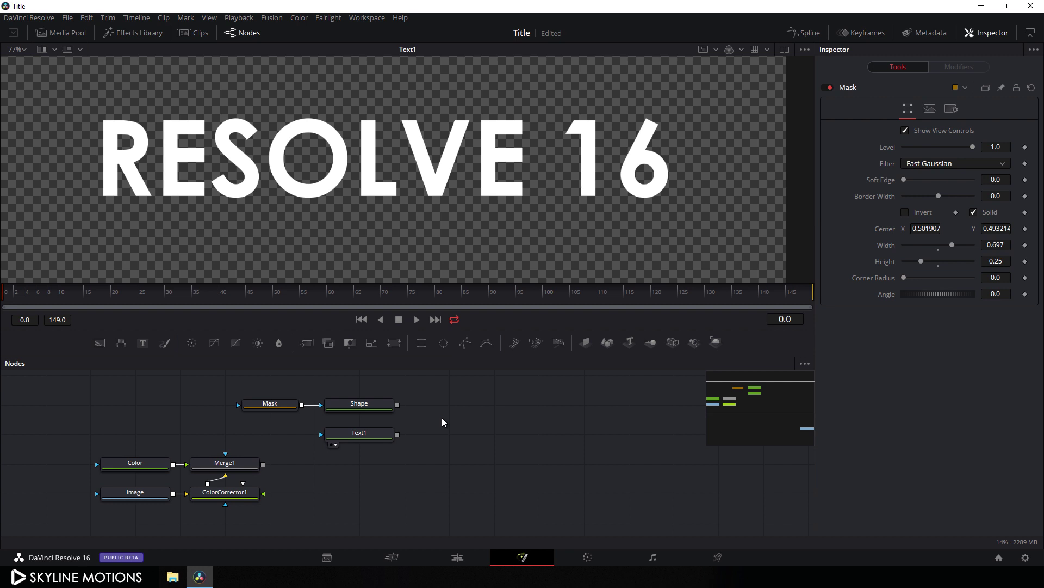
# Step: Add a Merge node combining Text1 and the Shape with the Held Out operator
pyautogui.click(306, 342)
pyautogui.moveTo(427, 409); pyautogui.dragTo(374, 435)
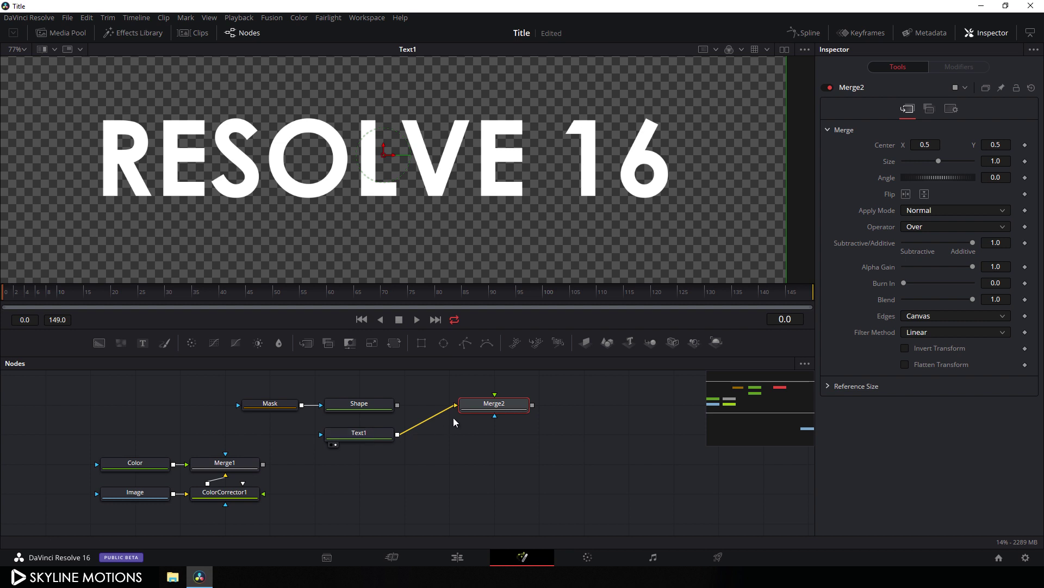
pyautogui.moveTo(494, 394); pyautogui.dragTo(367, 403)
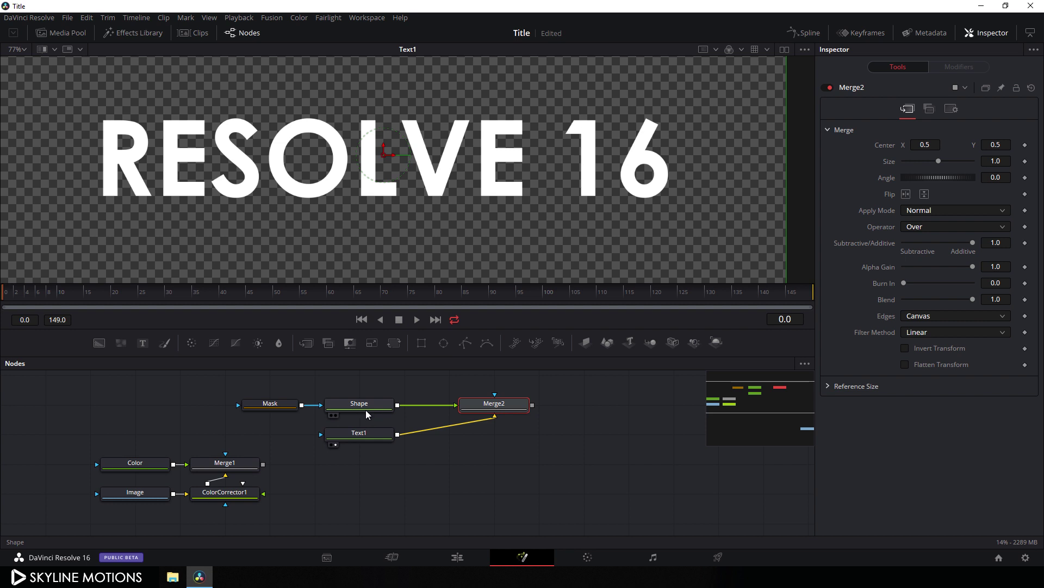
pyautogui.moveTo(479, 406); pyautogui.dragTo(456, 175)
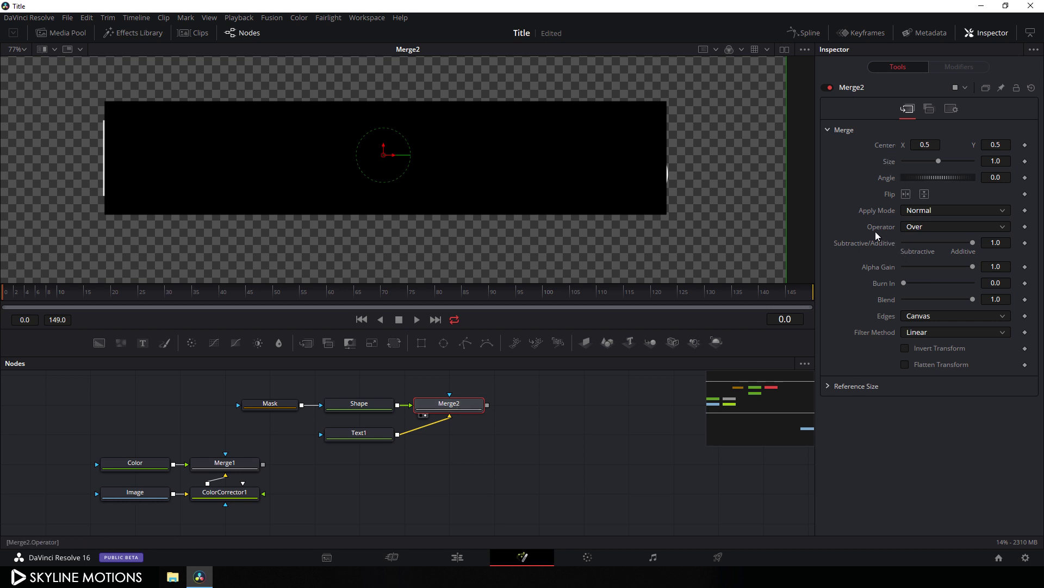
pyautogui.click(925, 228)
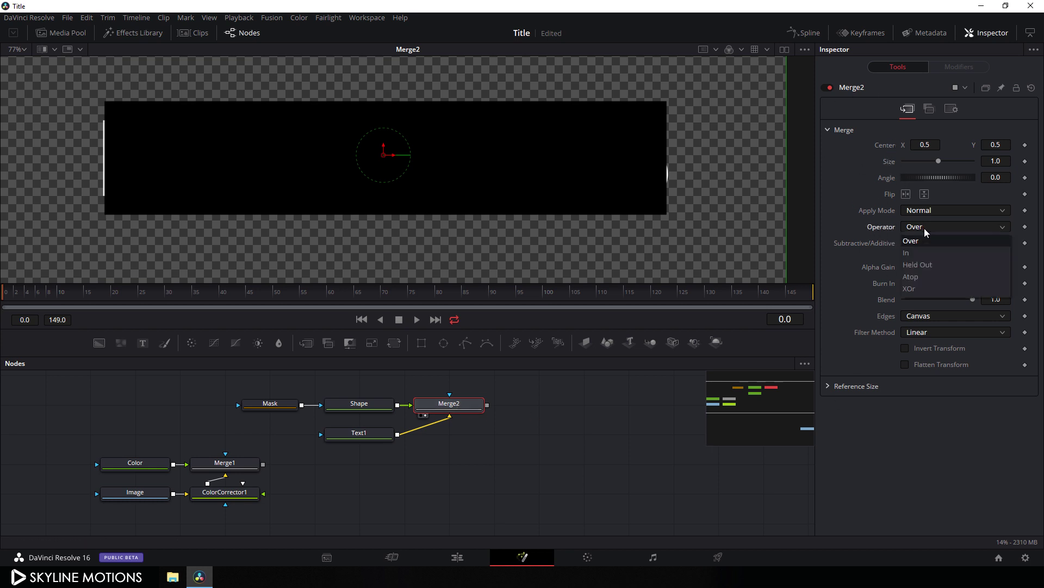
pyautogui.click(919, 265)
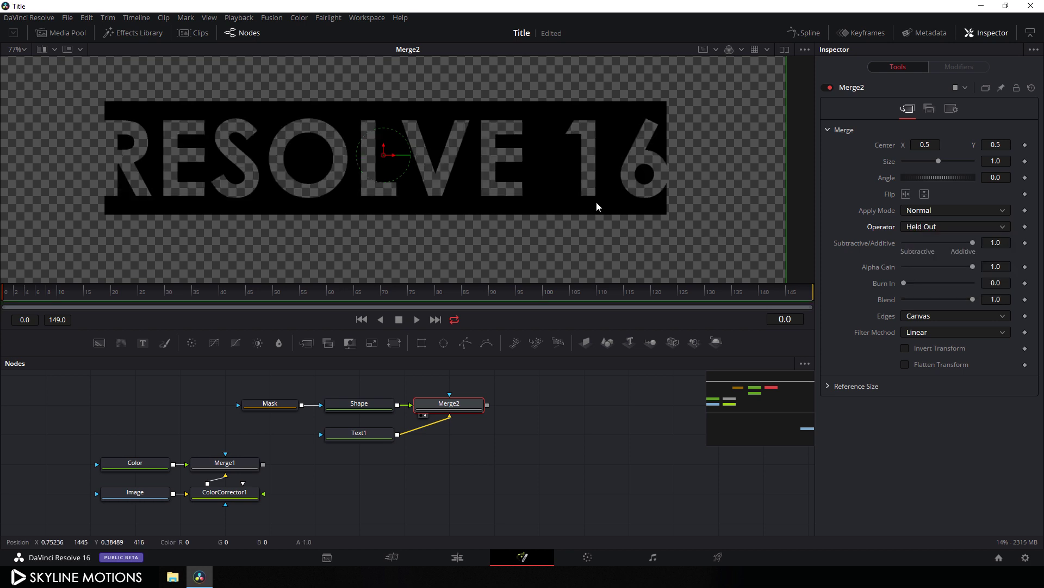
# Step: Make the Shape's colour white so RESOLVE 16 is cut from a white box
pyautogui.click(368, 405)
pyautogui.moveTo(911, 240)
pyautogui.mouseDown()
pyautogui.moveTo(918, 228)
pyautogui.moveTo(867, 198)
pyautogui.mouseUp()
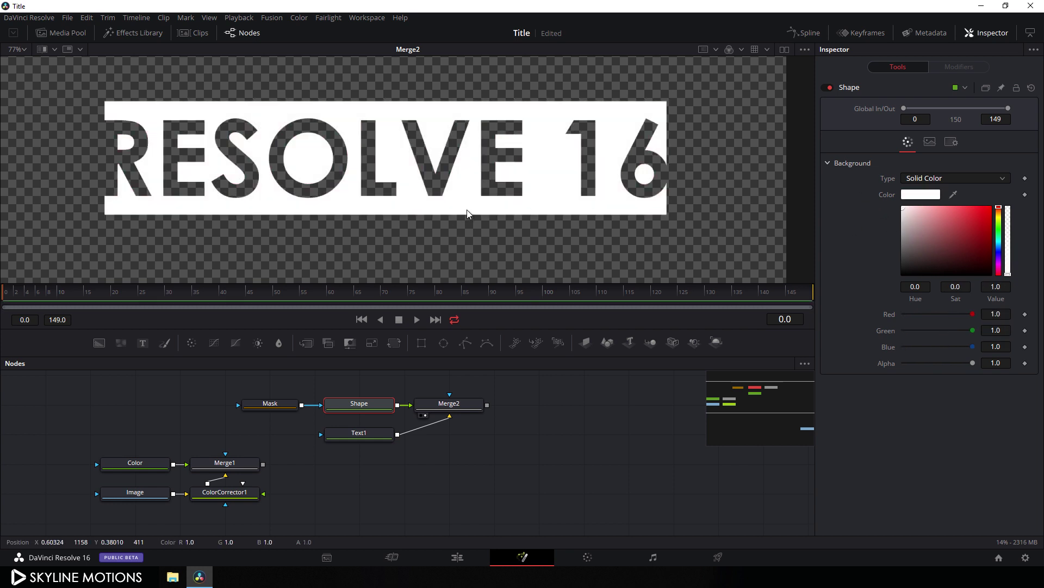
pyautogui.scroll(-2, 423, 172)
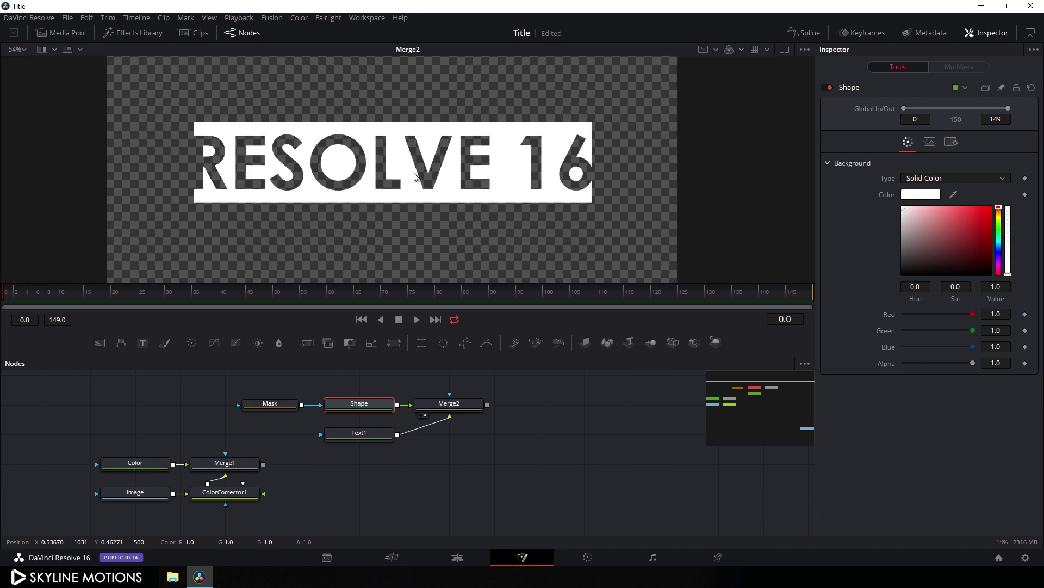
pyautogui.scroll(2, 605, 239)
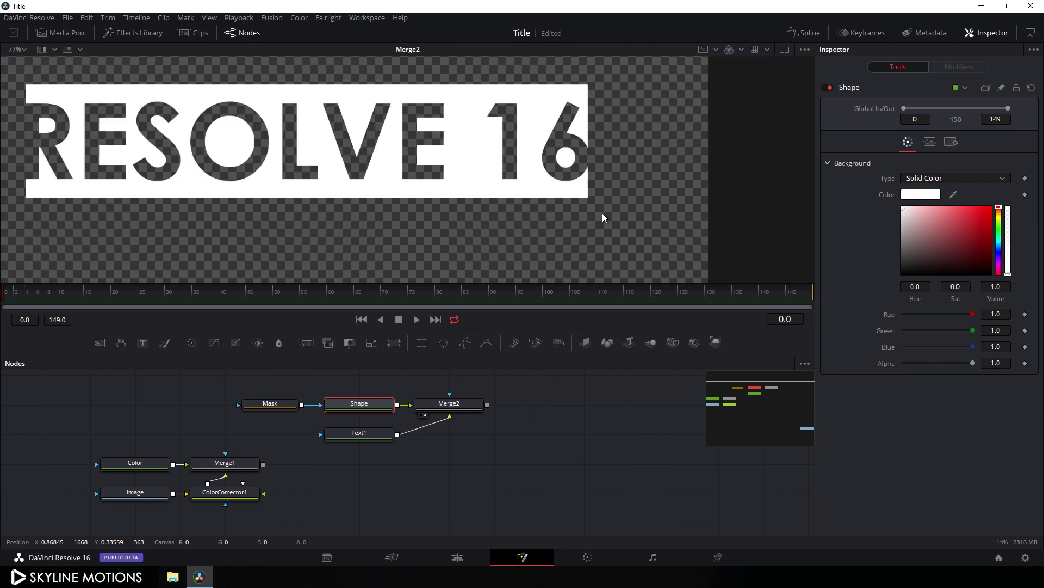
pyautogui.click(465, 407)
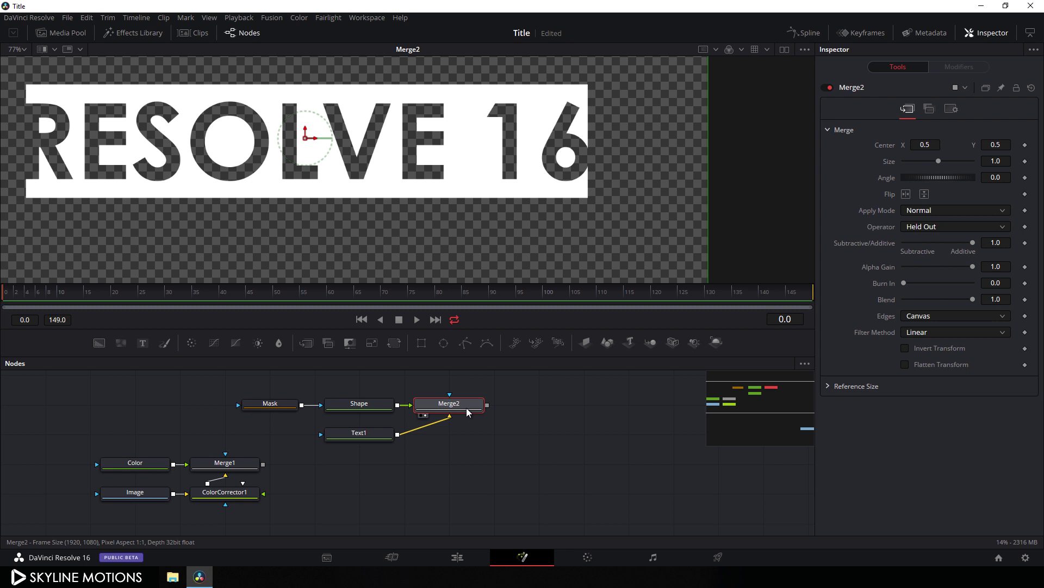
# Step: Add a Drop Shadow after Merge2 and view DropShadow1 in the viewer
pyautogui.hotkey('shift', 'space')
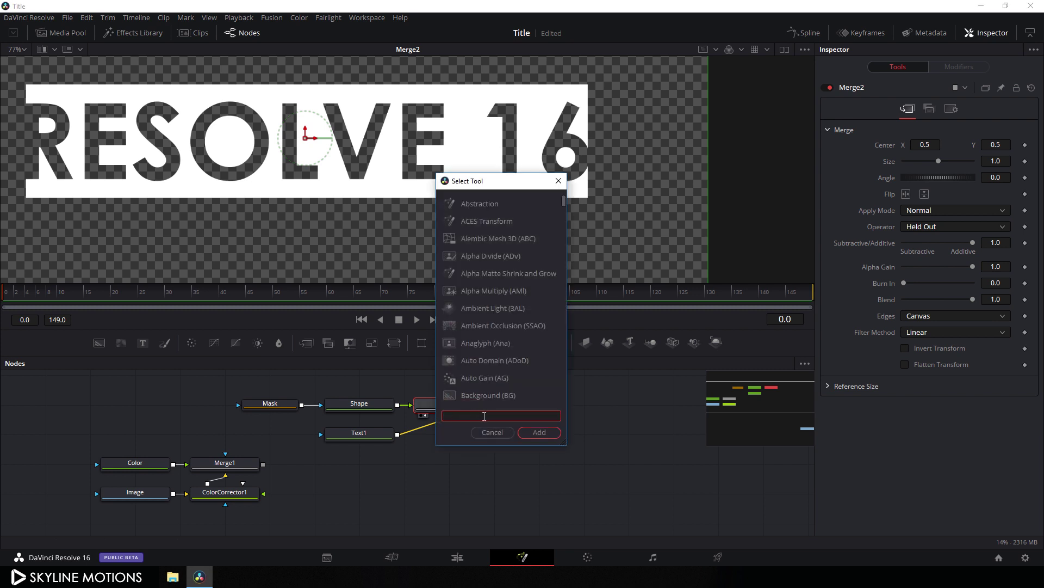
pyautogui.write('drop')
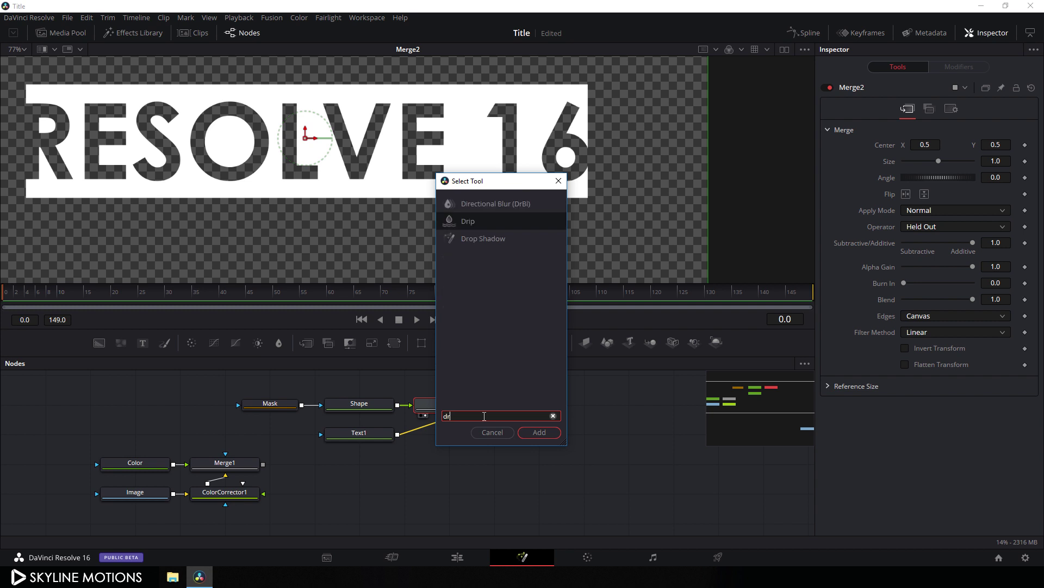
pyautogui.click(548, 435)
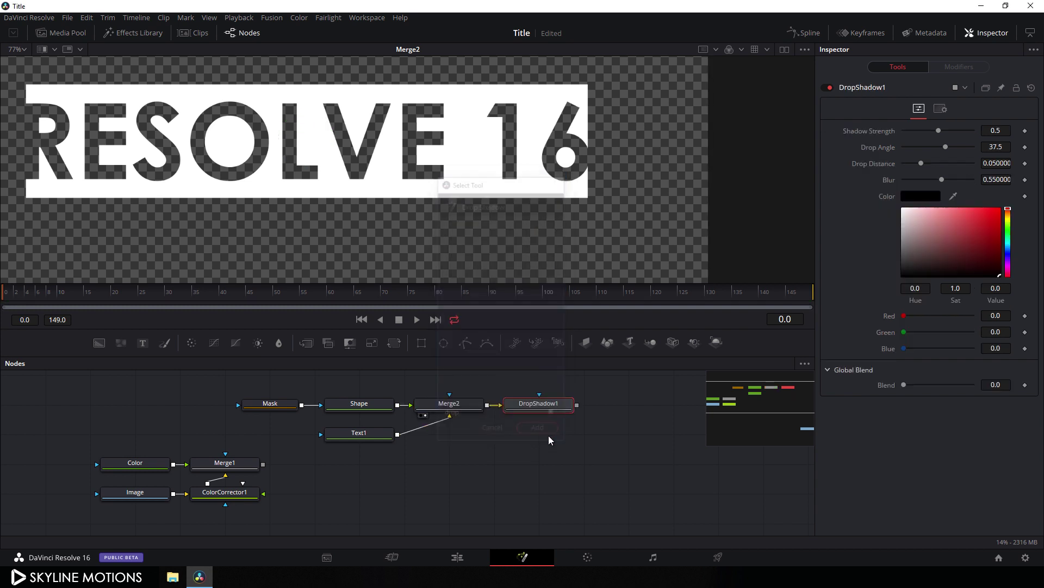
pyautogui.press('1')
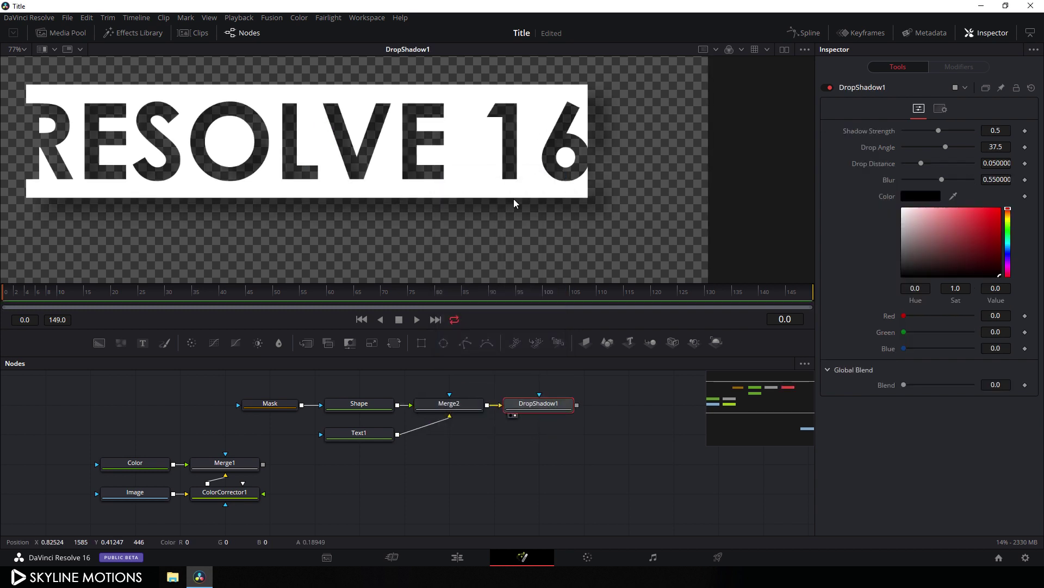
pyautogui.click(558, 439)
# Step: Feed DropShadow1 into Merge3's foreground and view the title over the teal city
pyautogui.click(306, 343)
pyautogui.moveTo(566, 439); pyautogui.dragTo(256, 460)
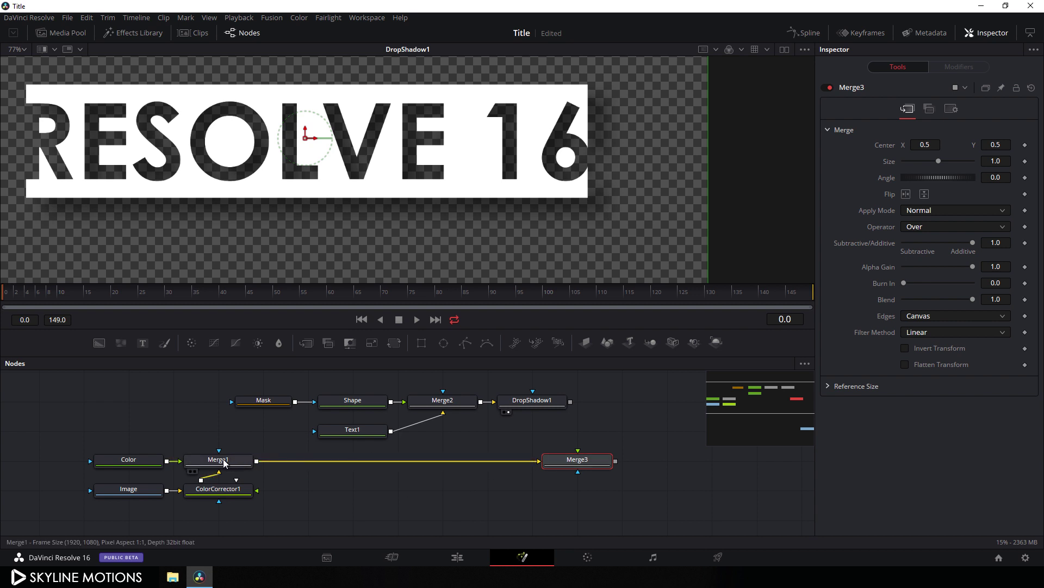
pyautogui.moveTo(578, 451); pyautogui.dragTo(533, 402)
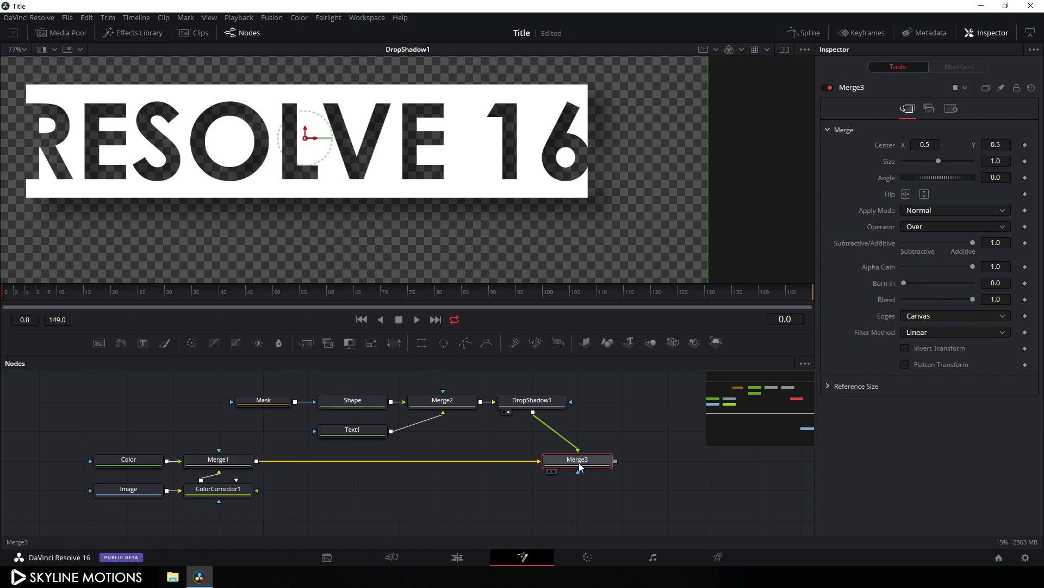
pyautogui.press('1')
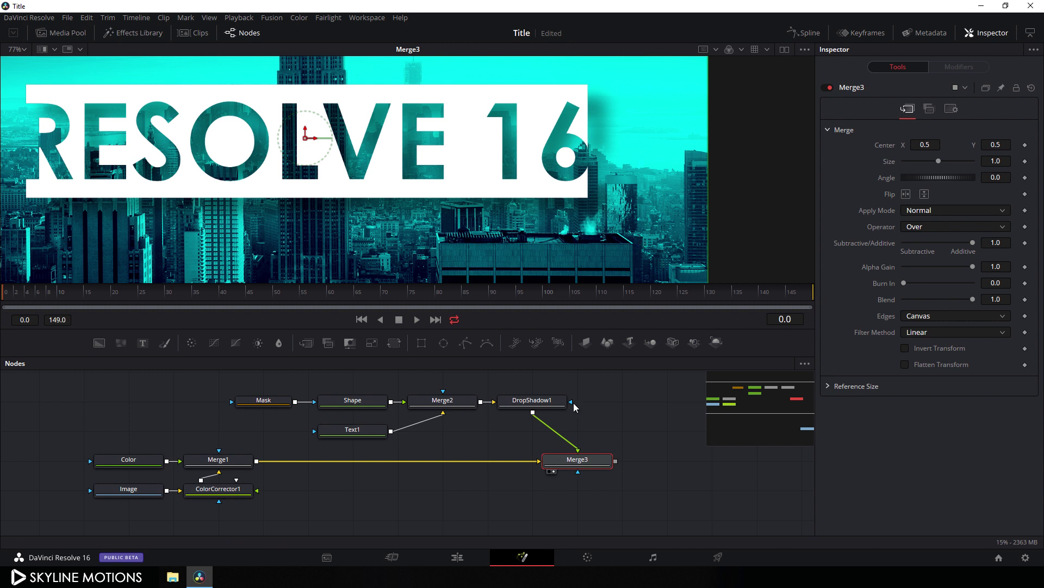
pyautogui.click(537, 402)
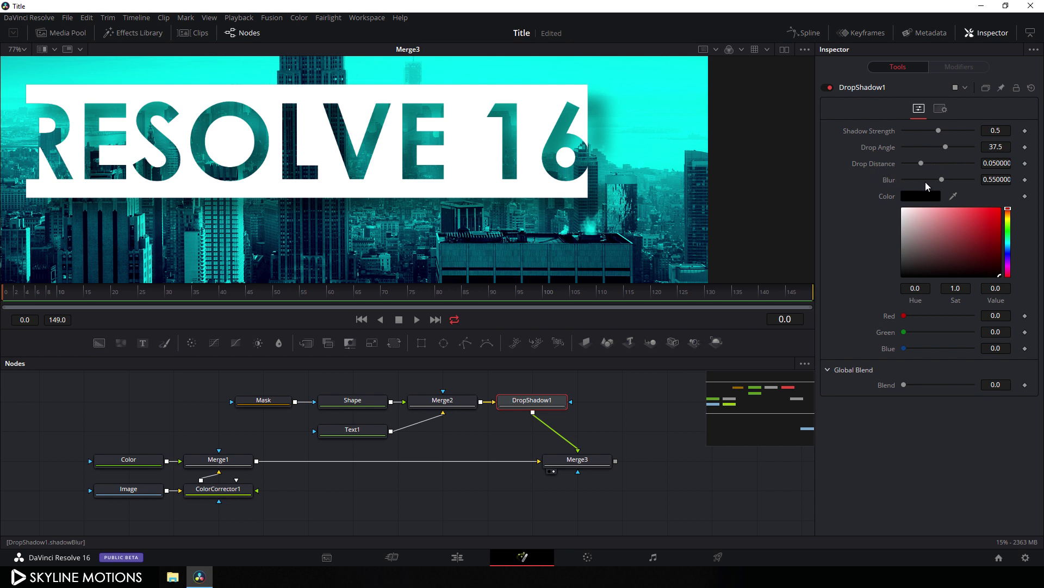
# Step: Set DropShadow1's blur to 0, drop angle to -7.0 and drop distance to 0.007
pyautogui.moveTo(942, 178); pyautogui.dragTo(892, 179)
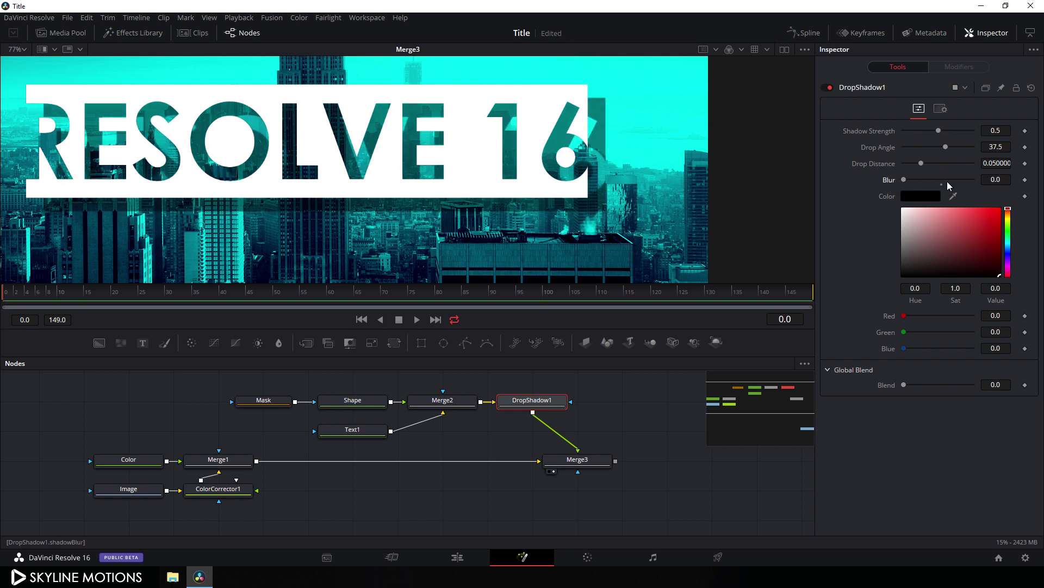
pyautogui.moveTo(947, 147)
pyautogui.mouseDown()
pyautogui.moveTo(922, 148)
pyautogui.moveTo(957, 155)
pyautogui.moveTo(936, 155)
pyautogui.mouseUp()
pyautogui.click(996, 147)
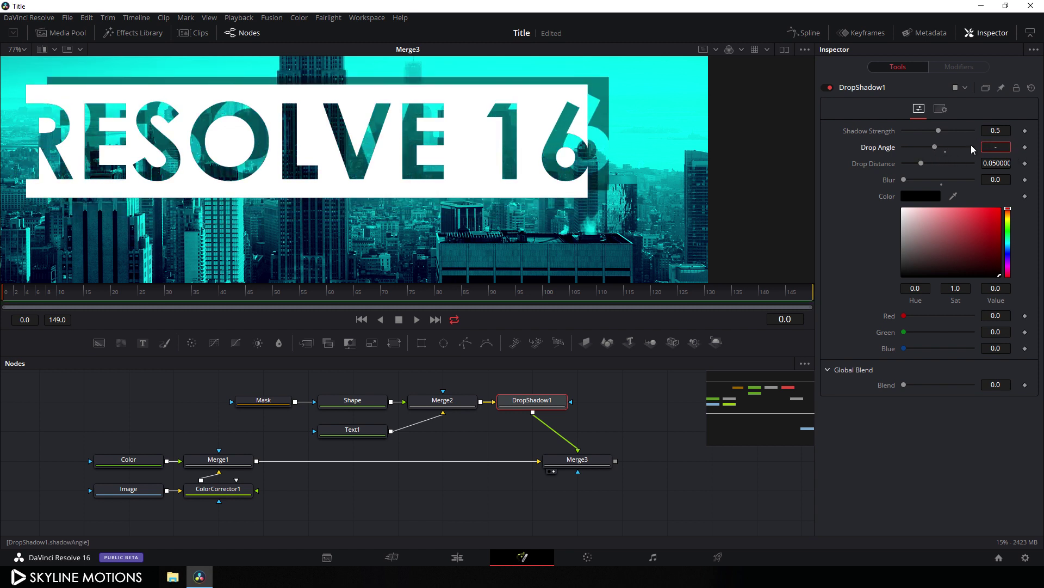
pyautogui.press('Tab')
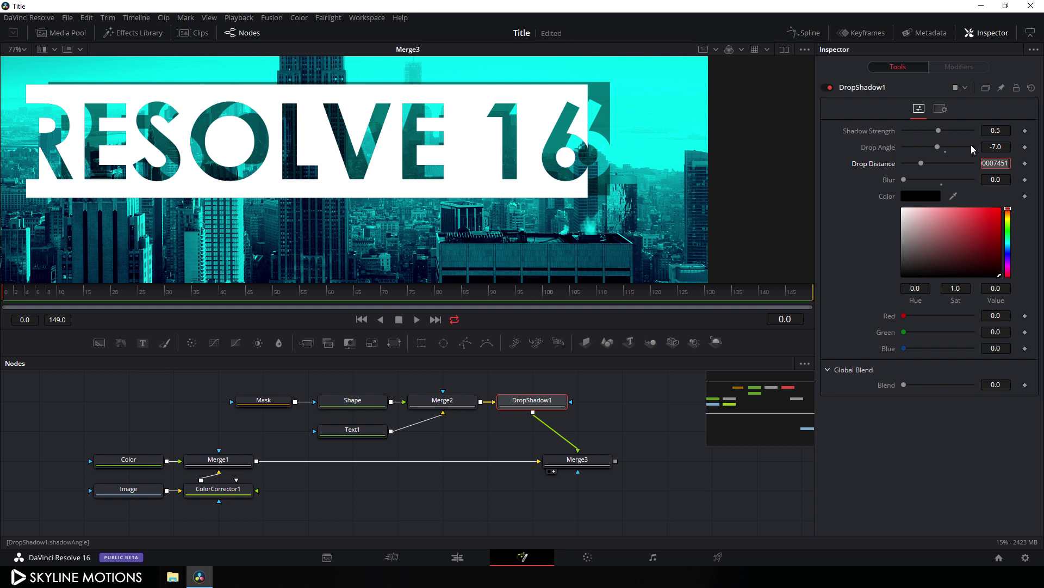
pyautogui.click(908, 165)
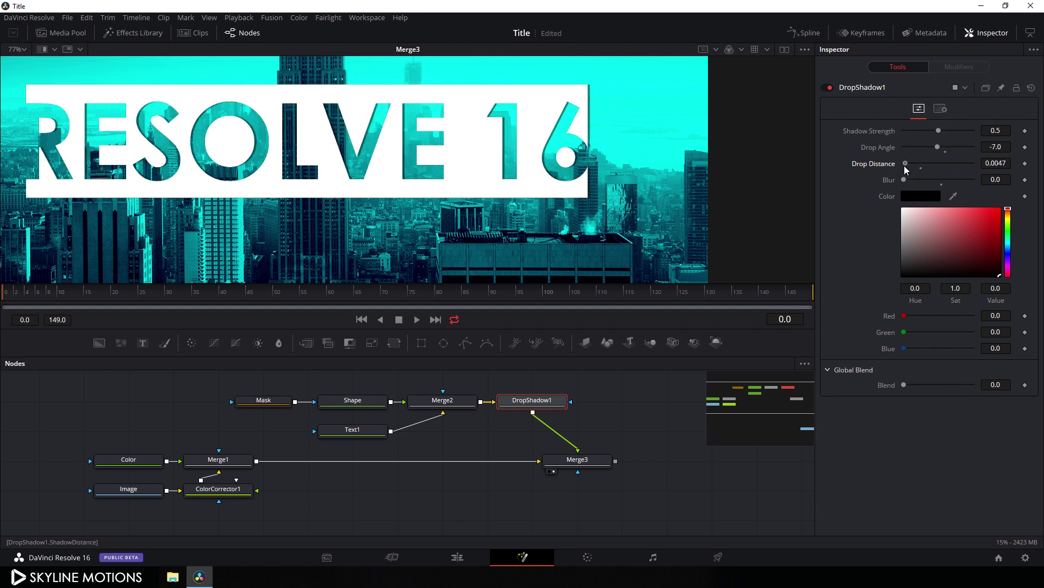
pyautogui.click(1004, 165)
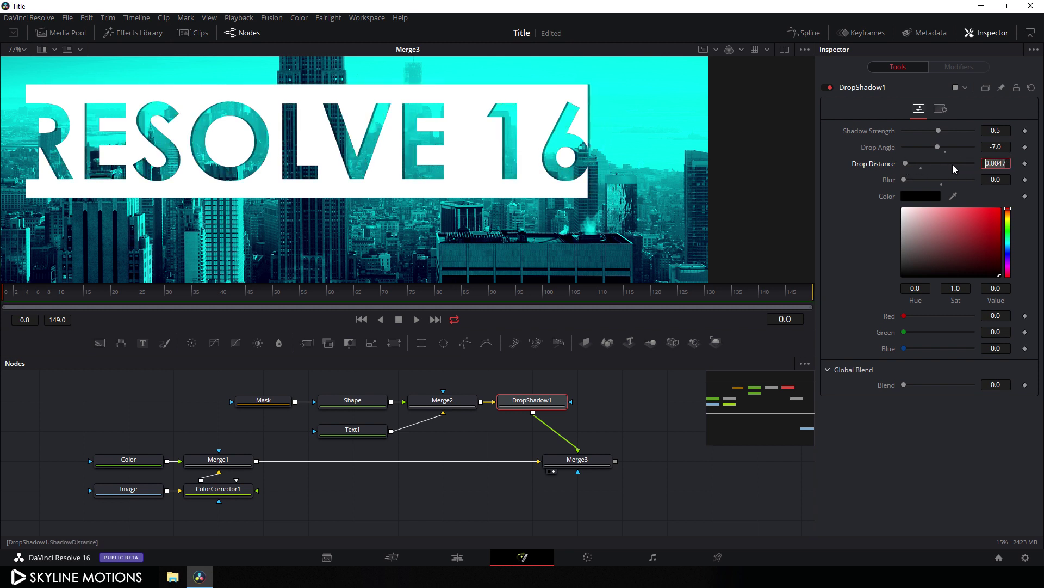
pyautogui.write('0.007')
pyautogui.press('Tab')
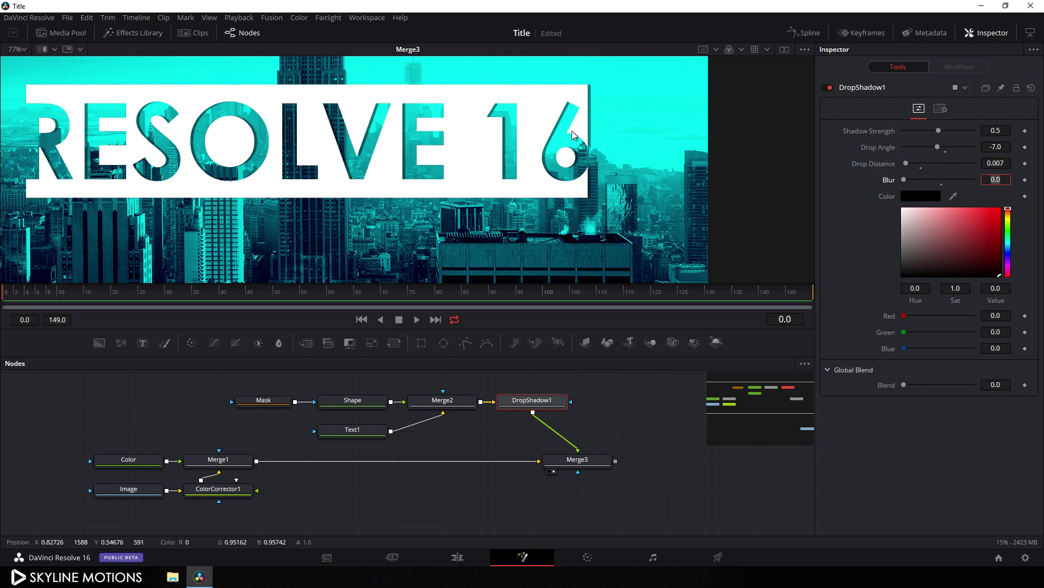
pyautogui.scroll(2, 598, 119)
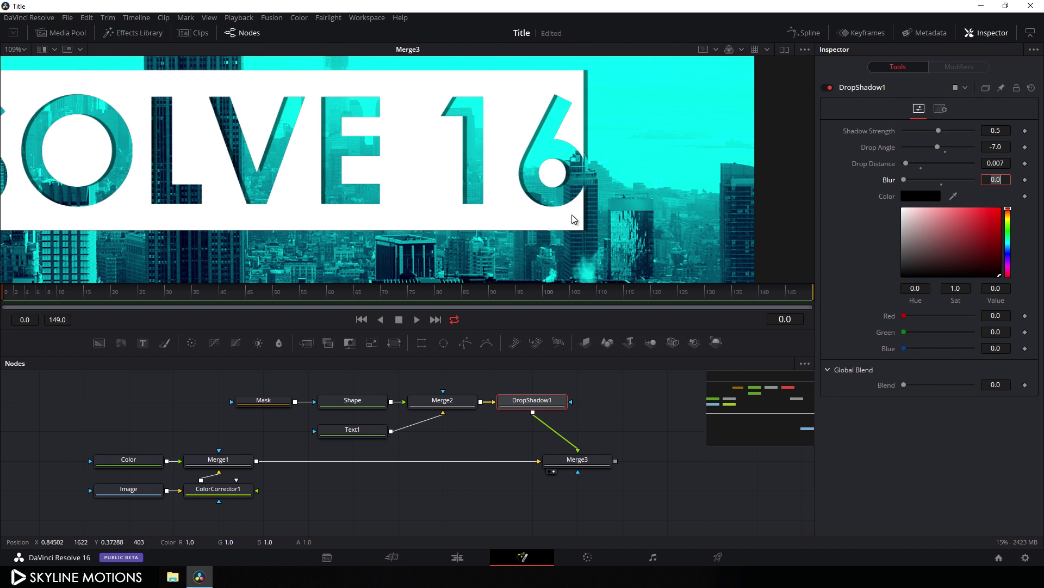
pyautogui.click(483, 448)
# Step: Add a rectangle mask shaped as a thin strip at the right edge of the 6
pyautogui.scroll(1, 522, 413)
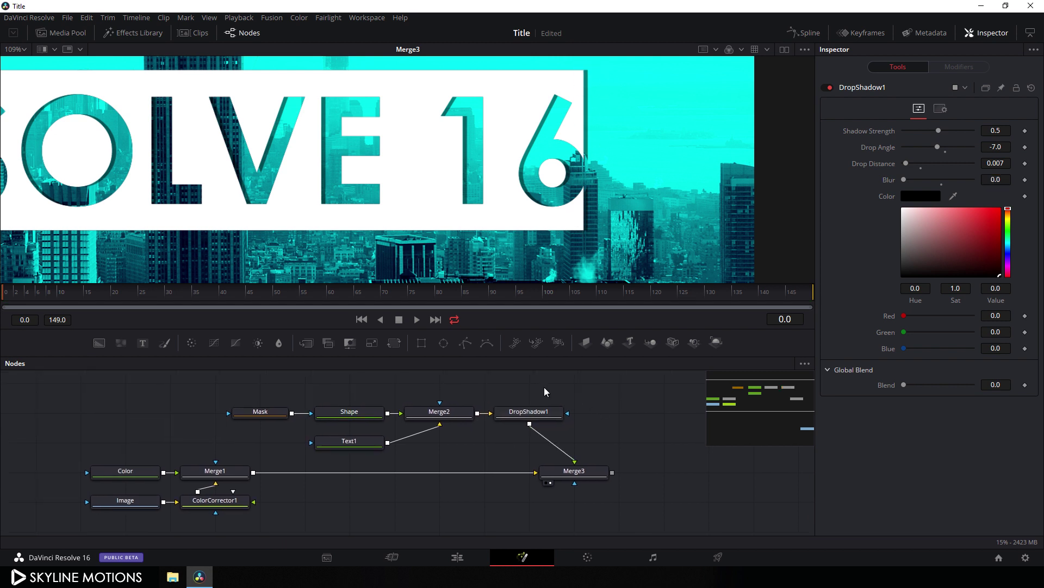
pyautogui.click(424, 346)
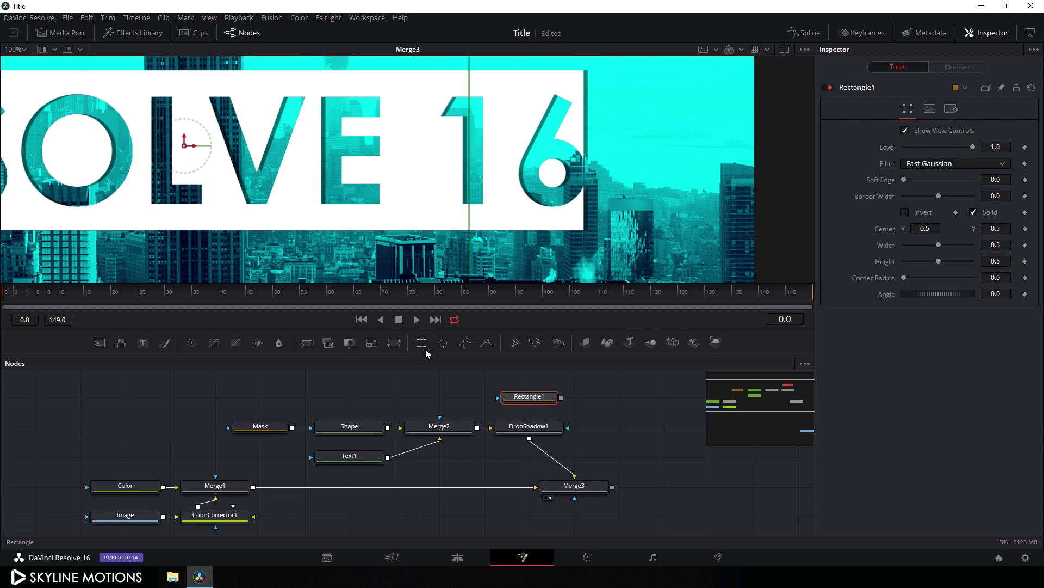
pyautogui.scroll(-3, 484, 165)
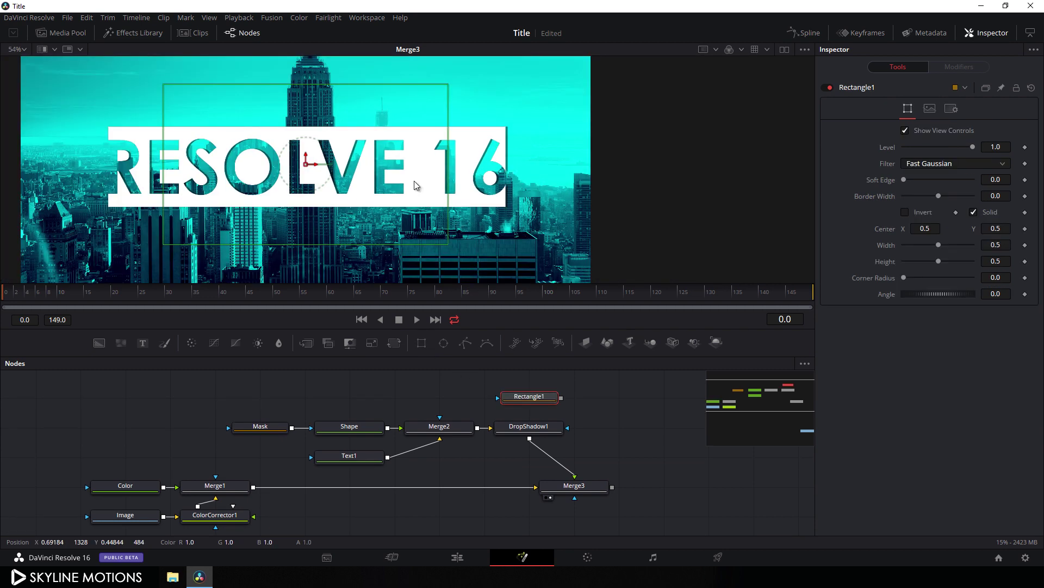
pyautogui.moveTo(449, 169); pyautogui.dragTo(533, 174)
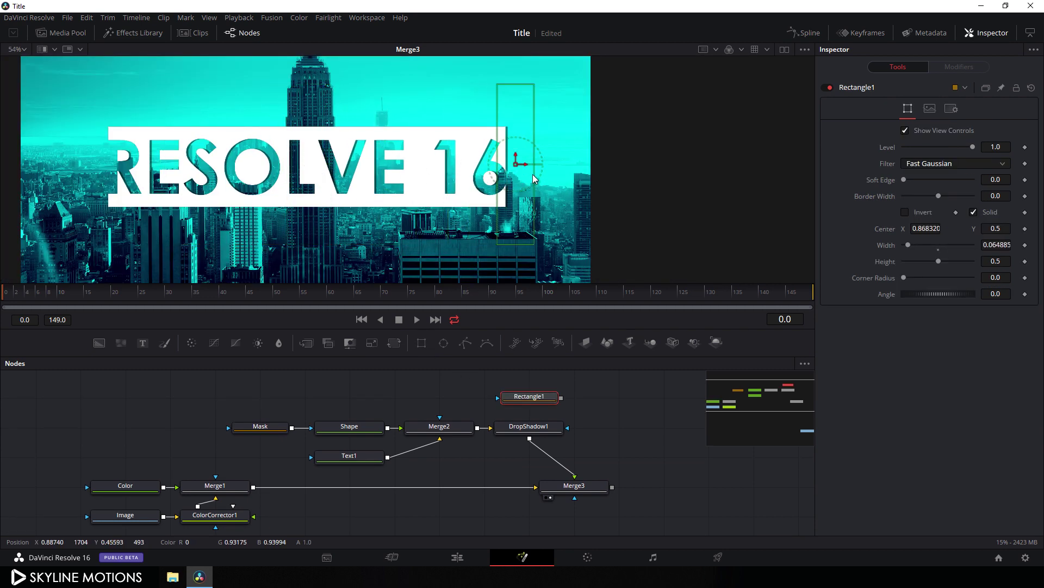
pyautogui.moveTo(538, 126); pyautogui.dragTo(530, 126)
pyautogui.moveTo(522, 84); pyautogui.dragTo(522, 118)
pyautogui.scroll(2, 516, 158)
pyautogui.moveTo(516, 158); pyautogui.dragTo(510, 179)
pyautogui.scroll(2, 518, 160)
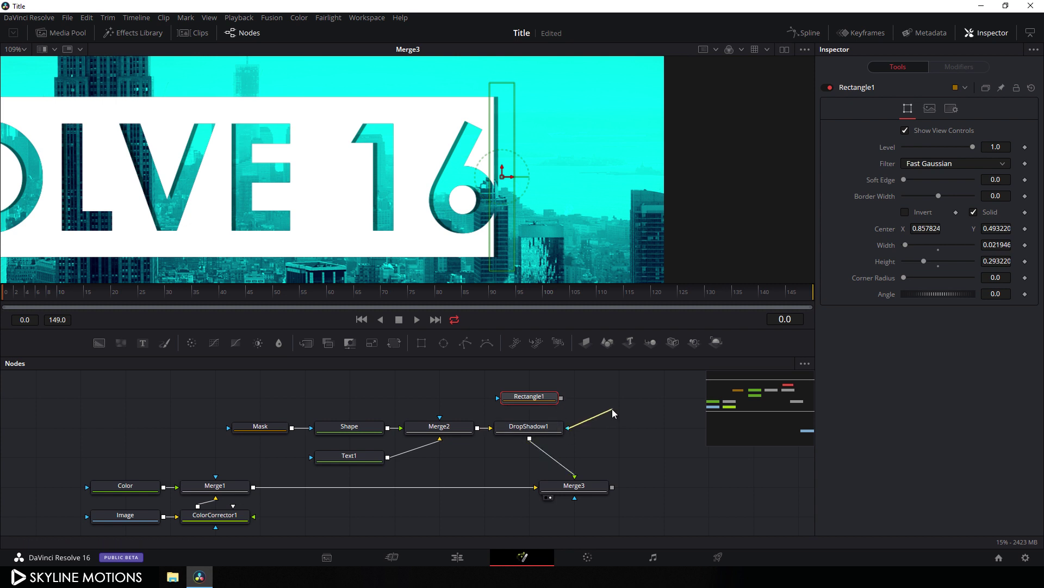
# Step: Connect the rectangle as DropShadow1's mask and invert it
pyautogui.moveTo(568, 431); pyautogui.dragTo(536, 400)
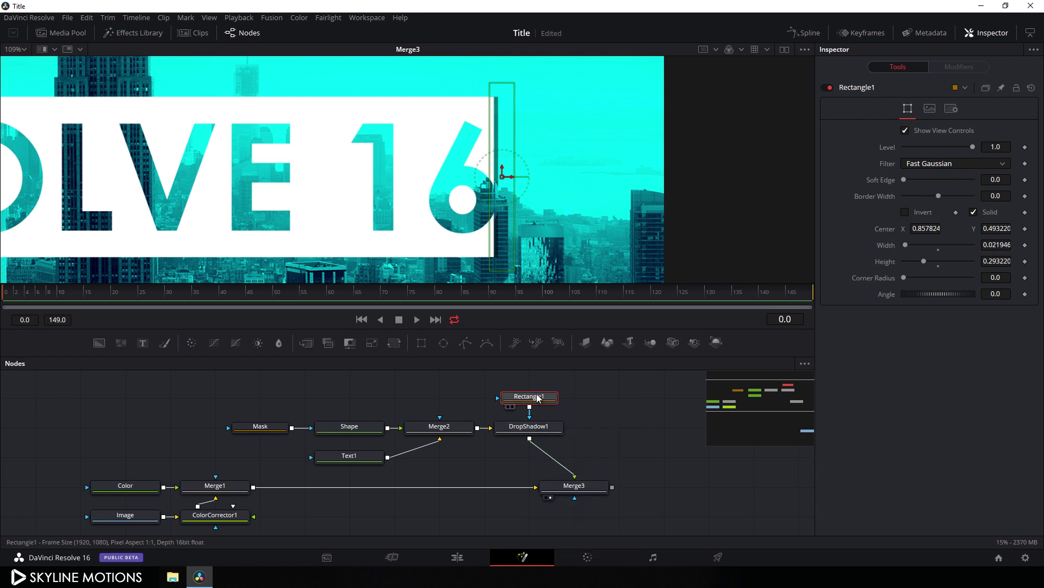
pyautogui.click(906, 213)
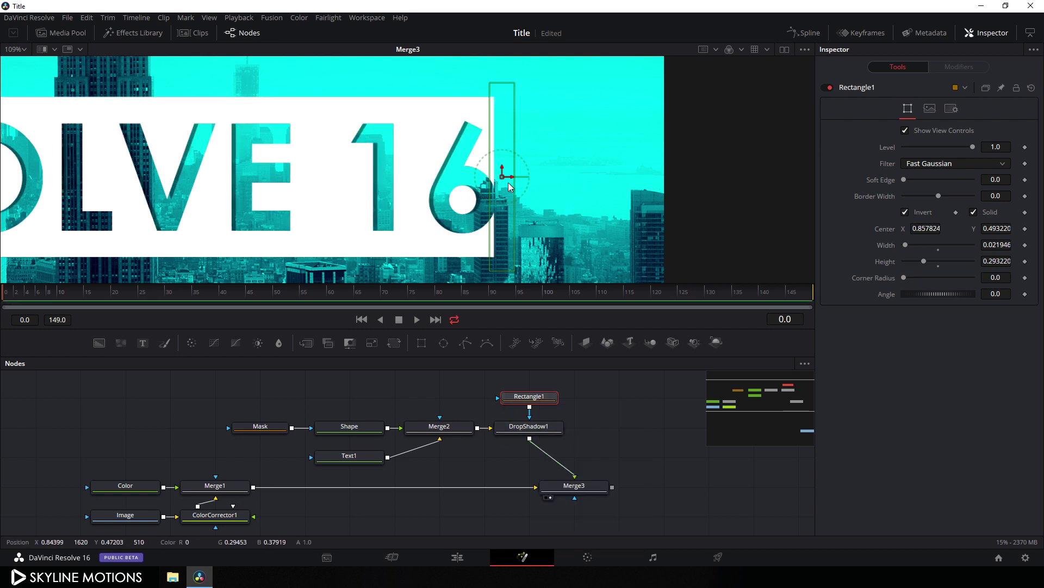
pyautogui.click(617, 387)
pyautogui.scroll(-2, 441, 188)
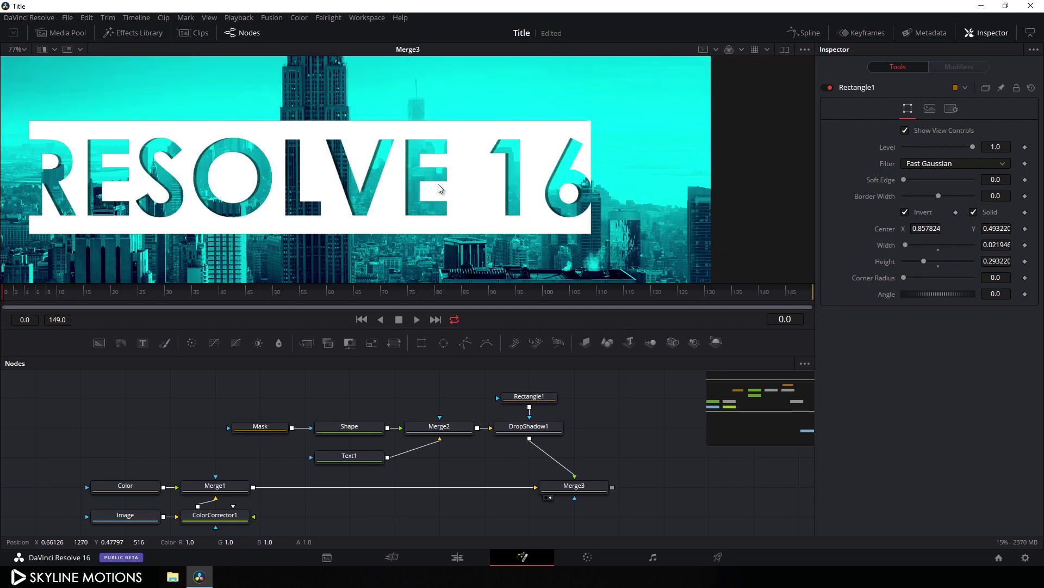
# Step: Duplicate the Text1, Shape, Mask, Merge2, DropShadow1 and Rectangle1 nodes and view DropShadow1_1
pyautogui.click(581, 491)
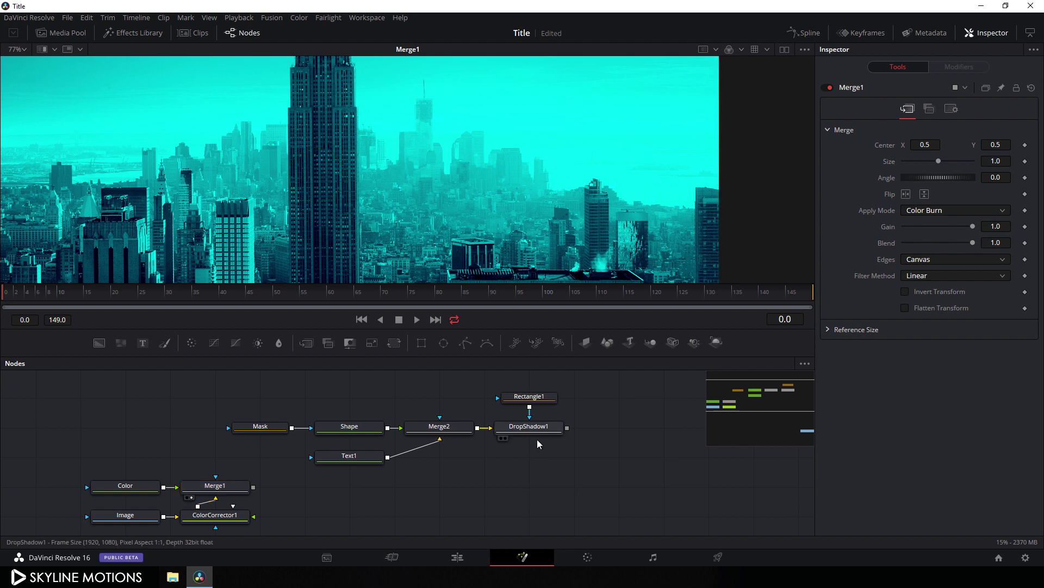
pyautogui.moveTo(540, 431); pyautogui.dragTo(537, 244)
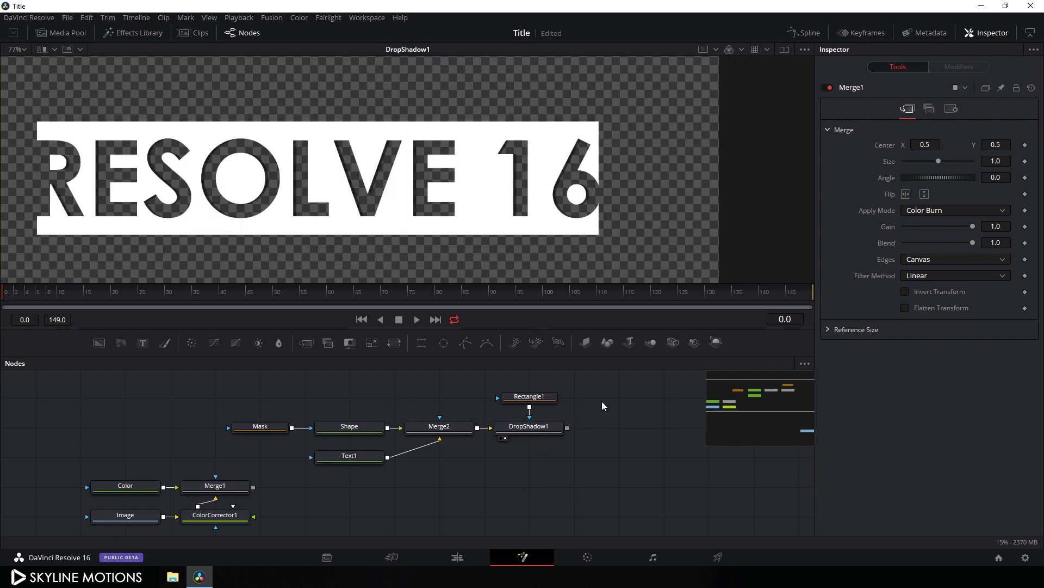
pyautogui.scroll(2, 601, 405)
pyautogui.moveTo(212, 404); pyautogui.dragTo(605, 492)
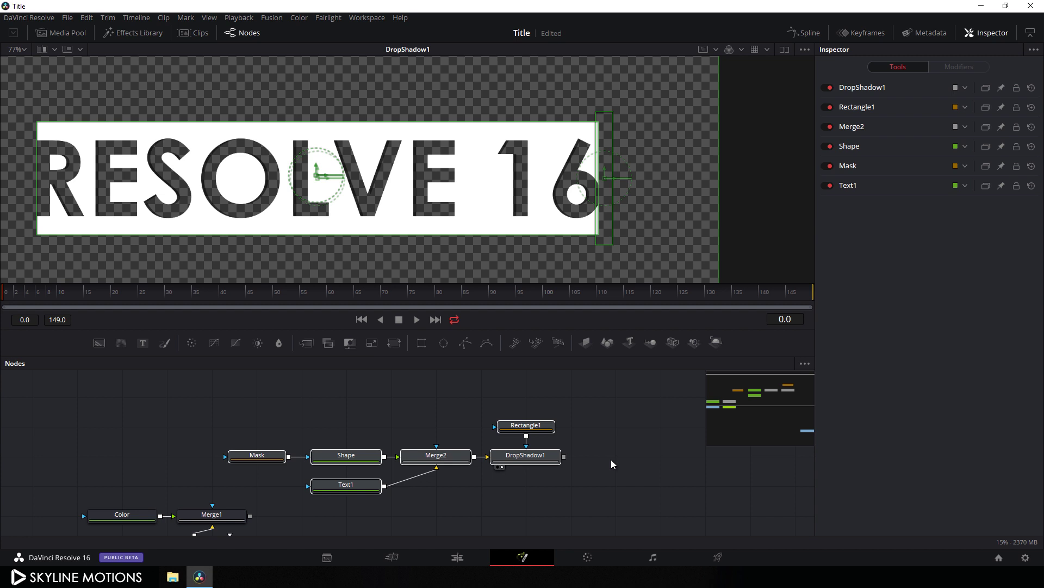
pyautogui.moveTo(599, 408); pyautogui.dragTo(530, 408)
pyautogui.click(516, 403)
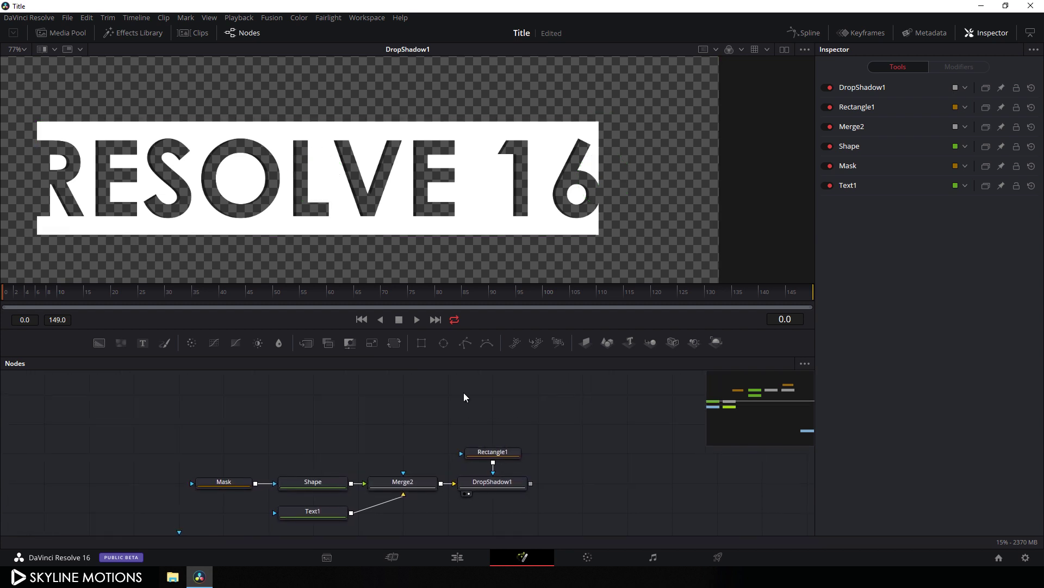
pyautogui.hotkey('ctrl', 'v')
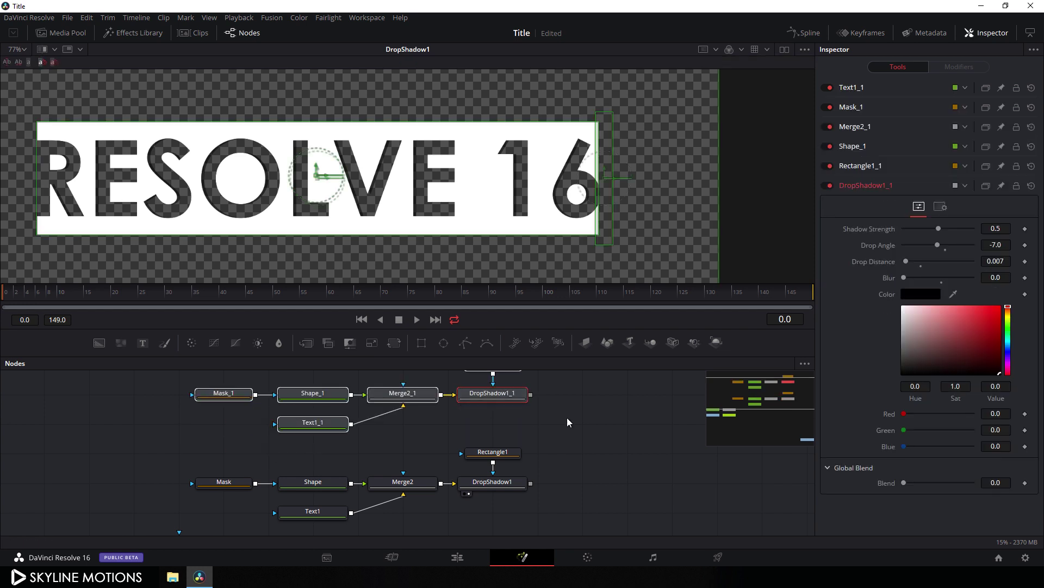
pyautogui.press('1')
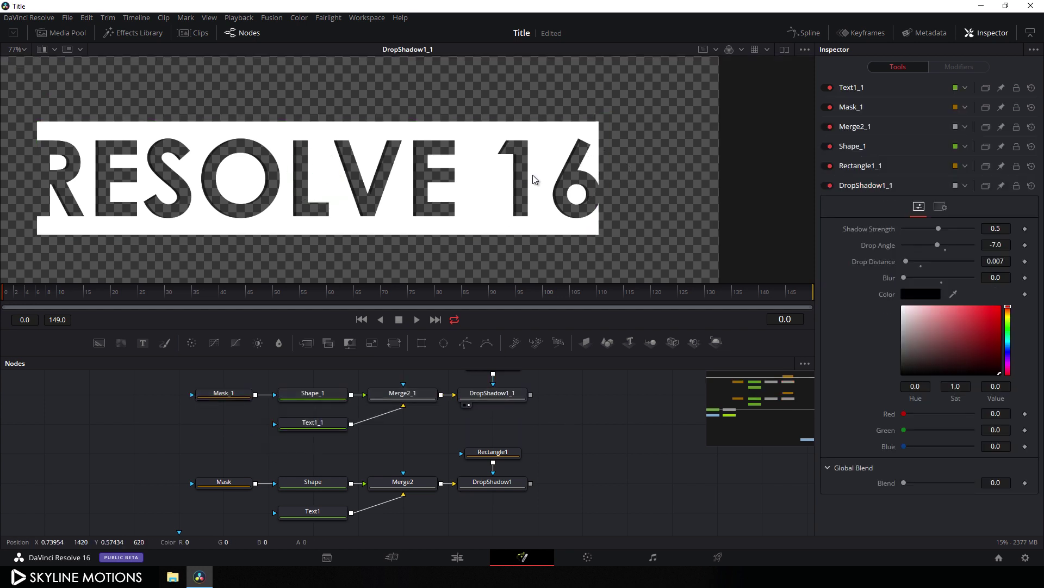
# Step: Change the copied Text1_1 wording from RESOLVE 16 to DAVINCI
pyautogui.click(320, 426)
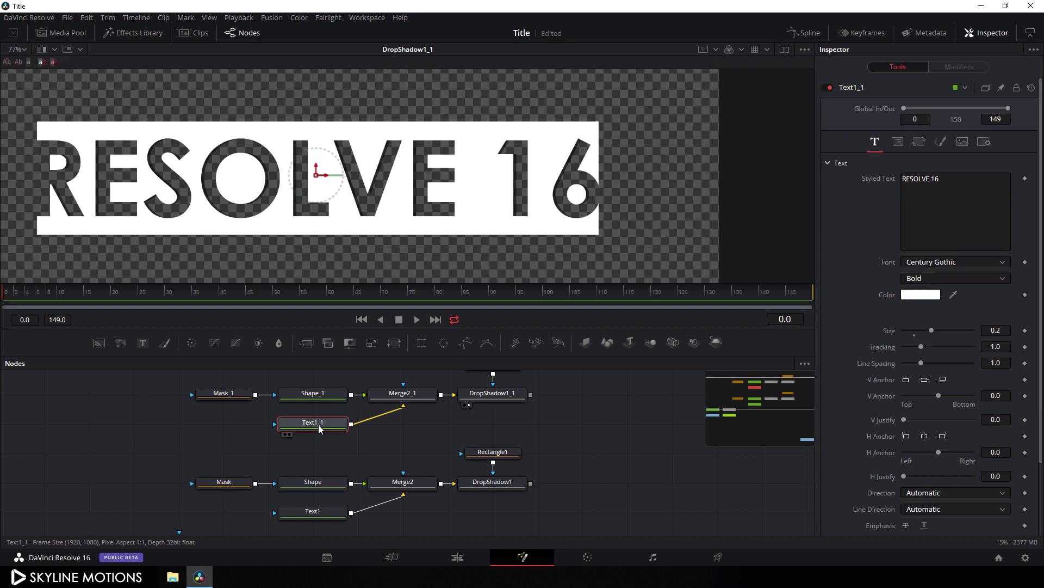
pyautogui.moveTo(949, 181); pyautogui.dragTo(891, 179)
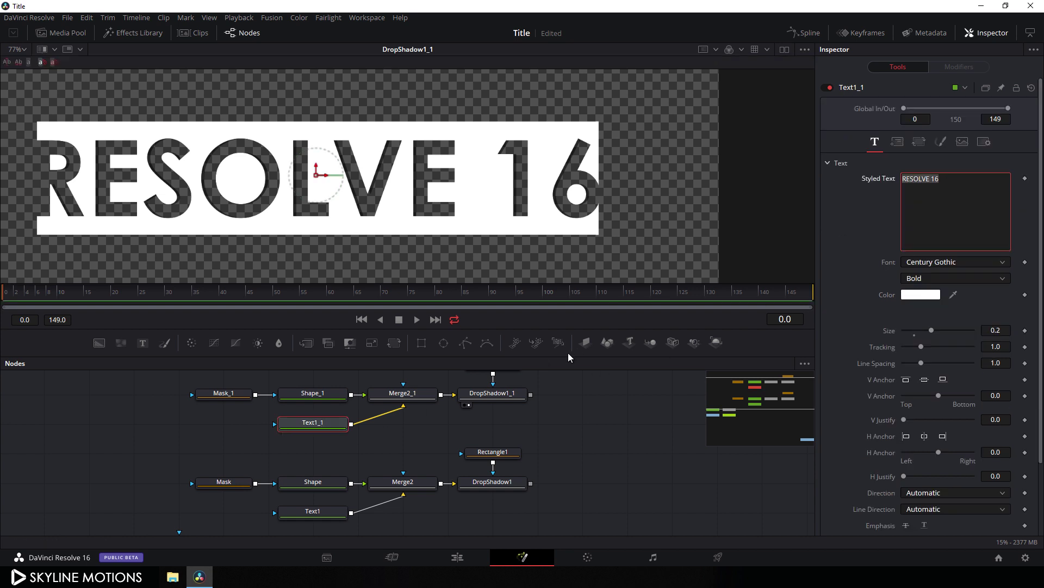
pyautogui.press('BackSpace')
pyautogui.write('DAVI')
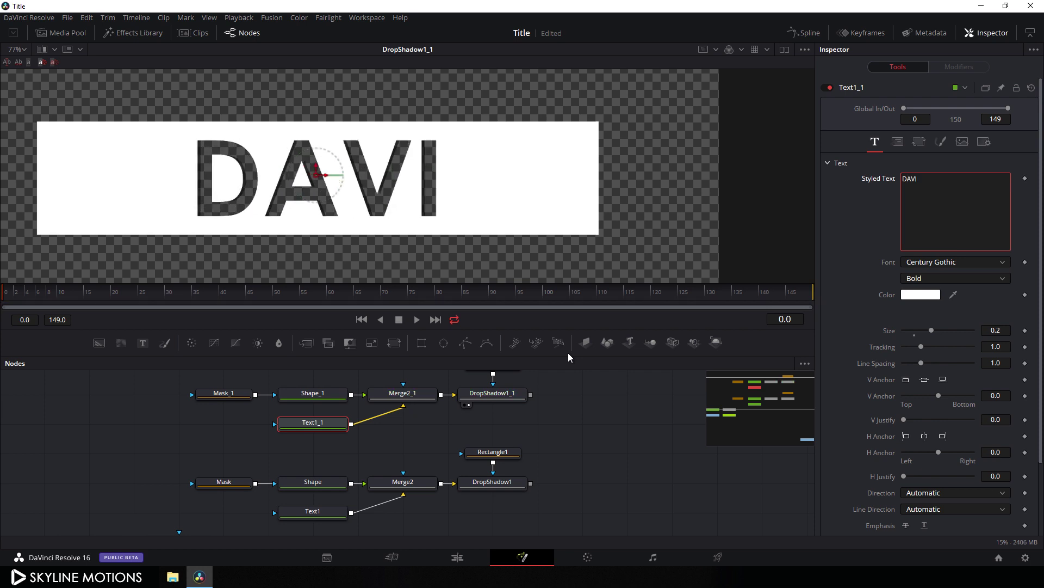
pyautogui.write('NCI')
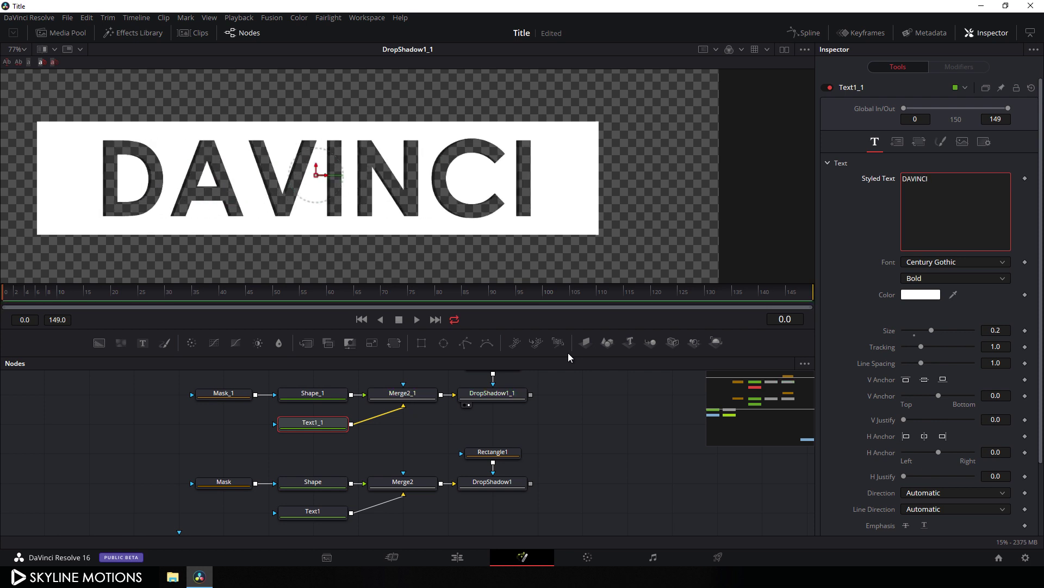
# Step: Set Mask_1's width to 0.62 to fit the DAVINCI text
pyautogui.click(233, 394)
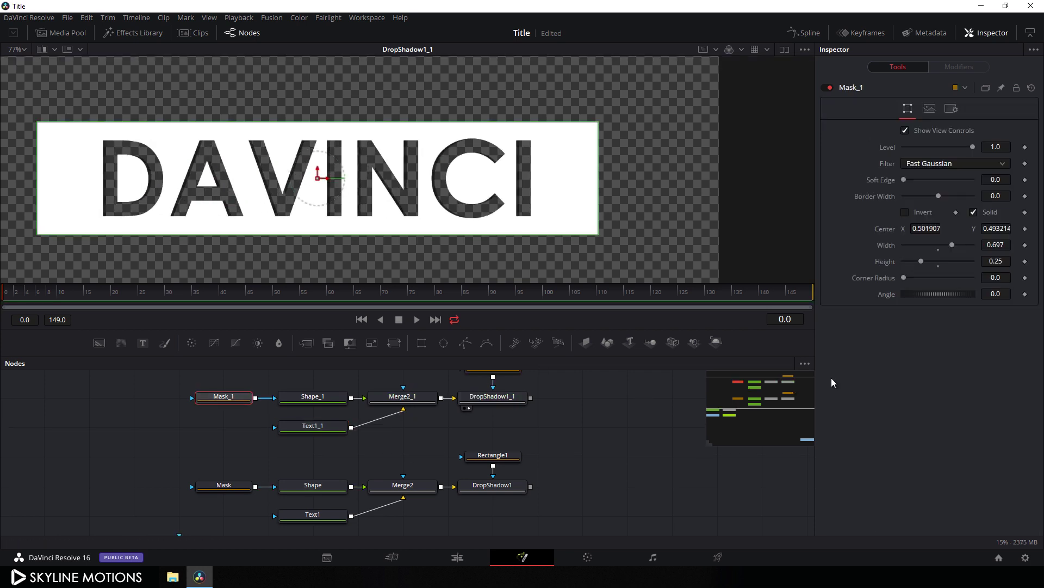
pyautogui.moveTo(952, 244); pyautogui.dragTo(946, 245)
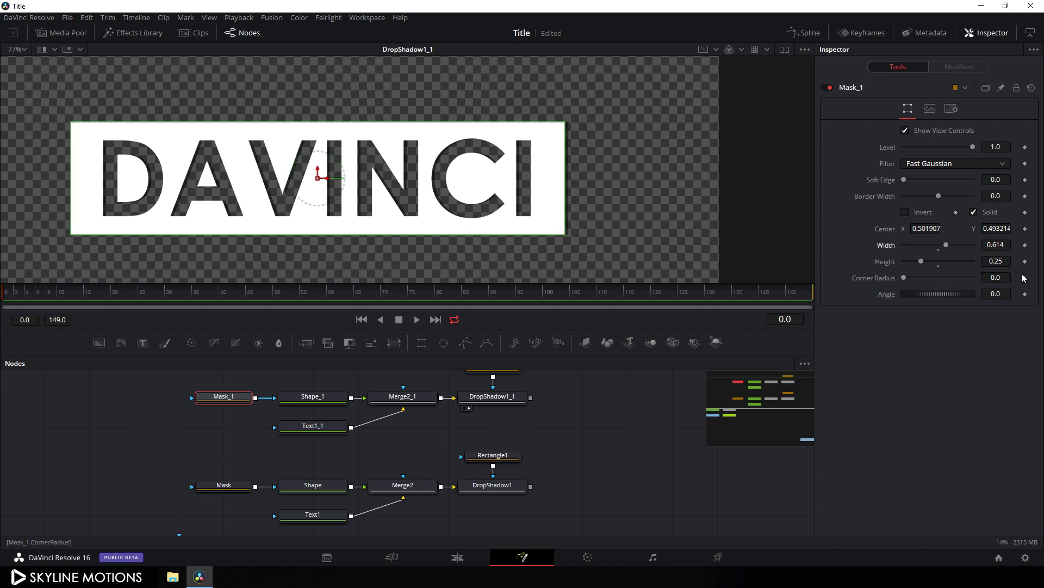
pyautogui.click(1011, 248)
pyautogui.write('0.62')
pyautogui.press('Tab')
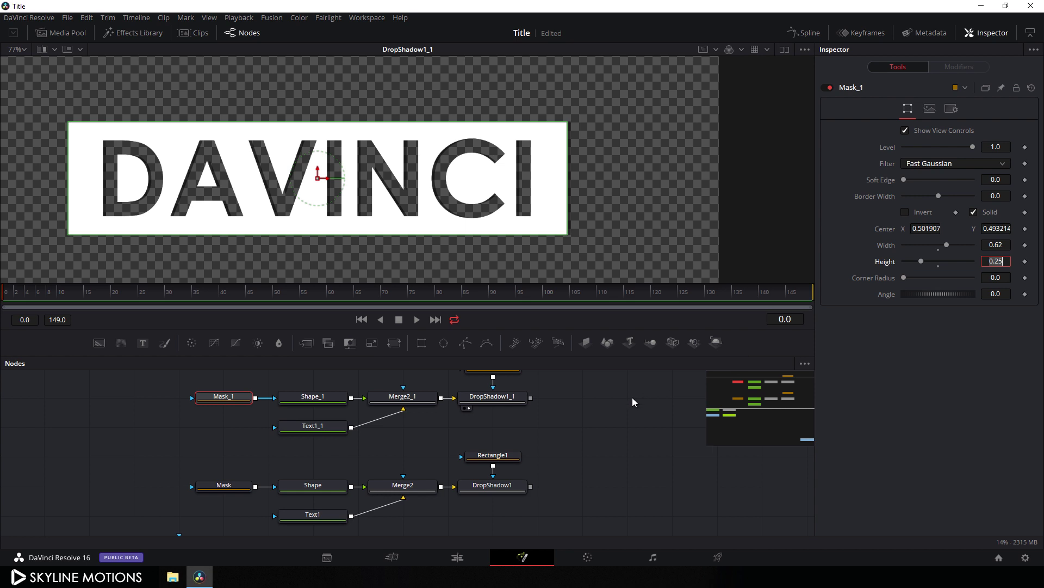
pyautogui.click(596, 403)
pyautogui.moveTo(596, 402); pyautogui.dragTo(544, 419)
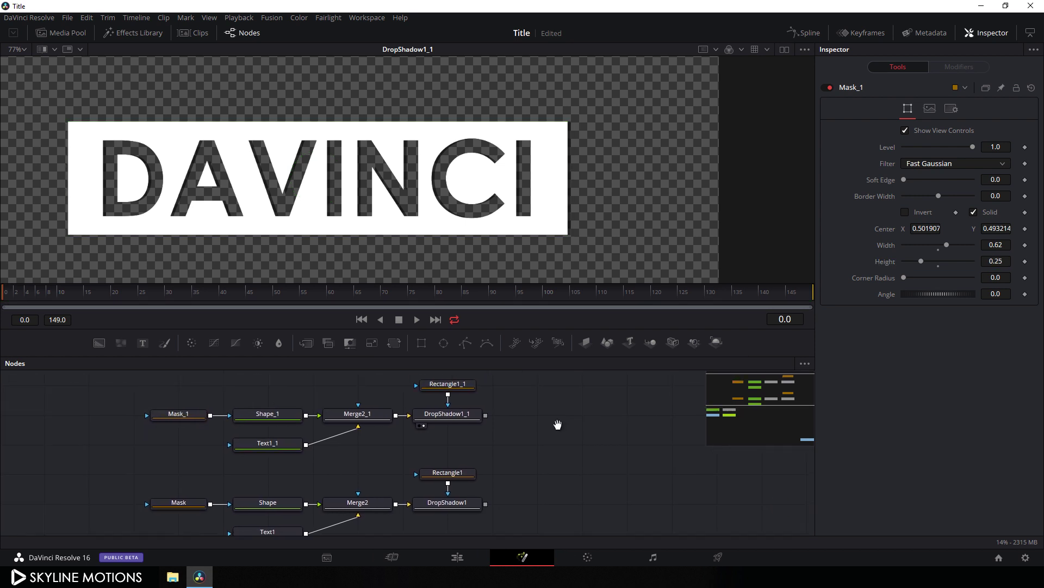
# Step: Merge DropShadow1 and DropShadow1_1 in Merge3, inserting Transform1 after DropShadow1_1
pyautogui.moveTo(537, 471); pyautogui.dragTo(532, 439)
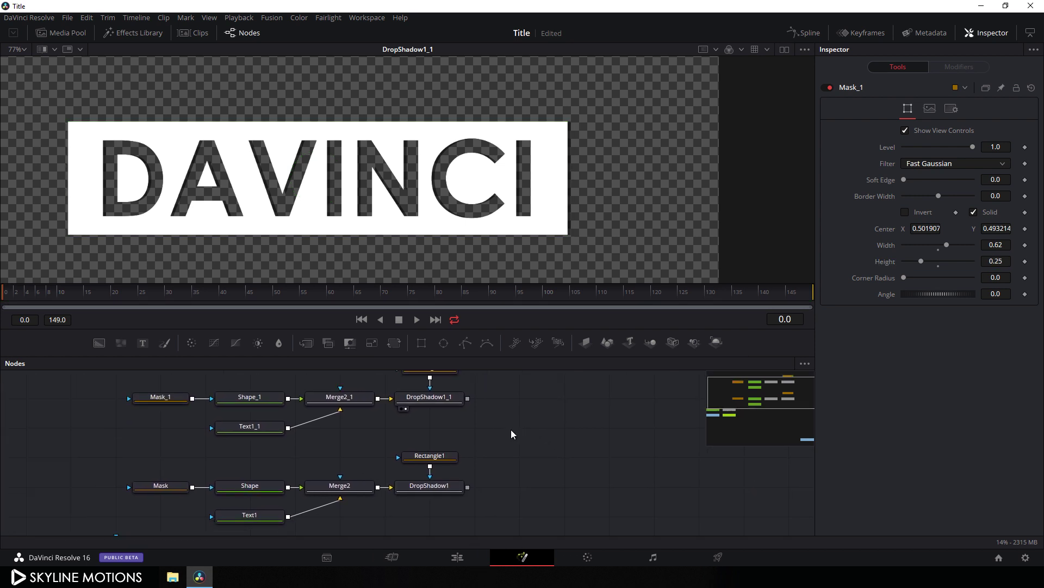
pyautogui.moveTo(328, 343)
pyautogui.mouseDown()
pyautogui.moveTo(511, 417)
pyautogui.moveTo(395, 495)
pyautogui.mouseUp()
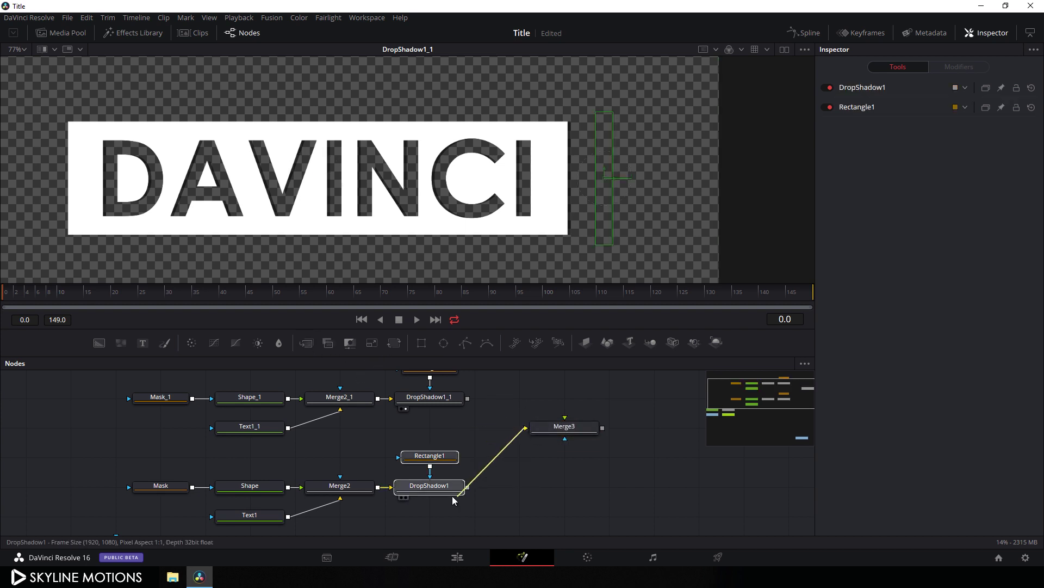
pyautogui.moveTo(468, 487); pyautogui.dragTo(562, 423)
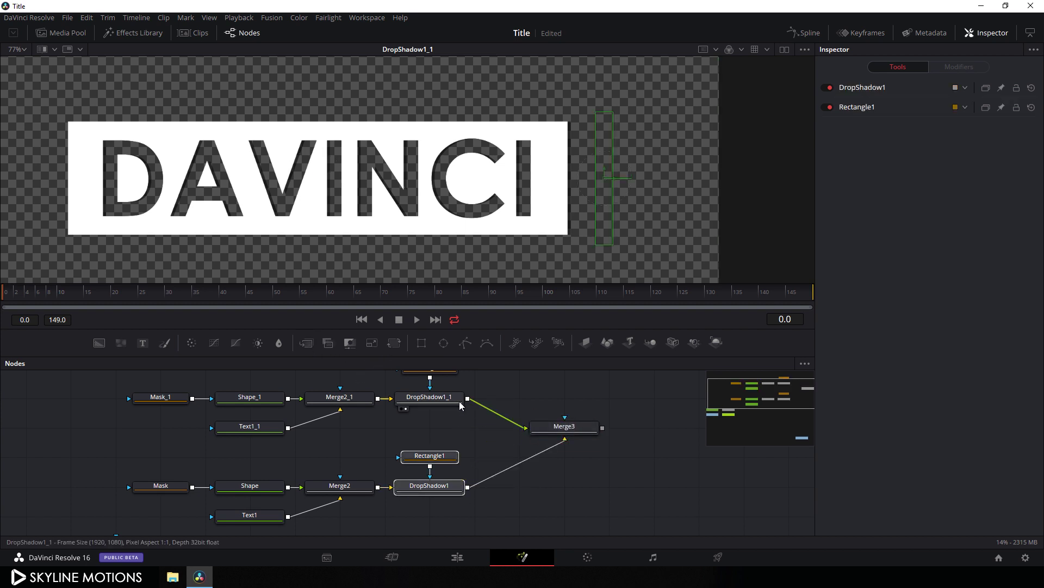
pyautogui.moveTo(467, 398); pyautogui.dragTo(566, 139)
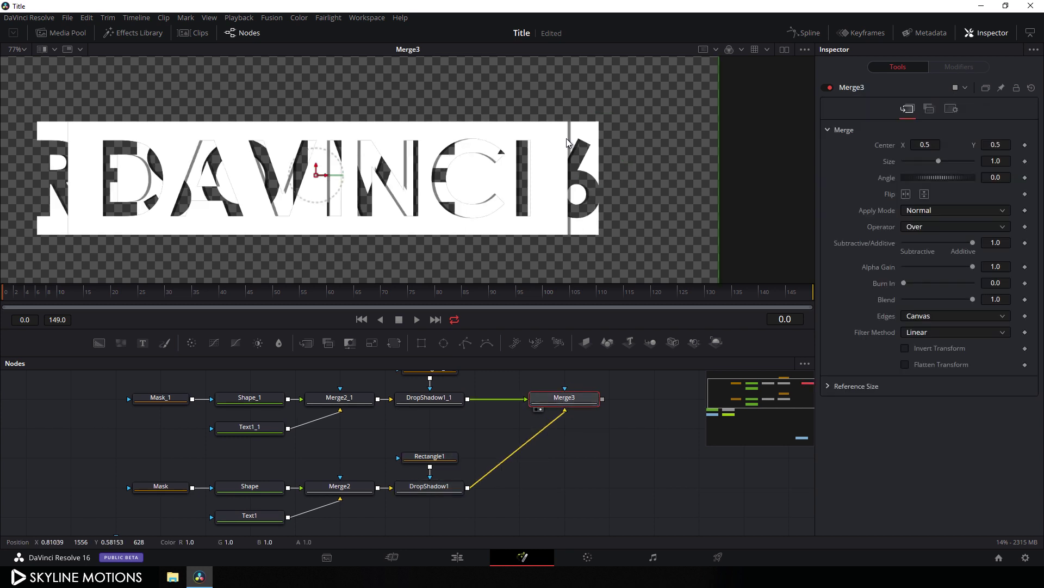
pyautogui.moveTo(593, 397); pyautogui.dragTo(687, 400)
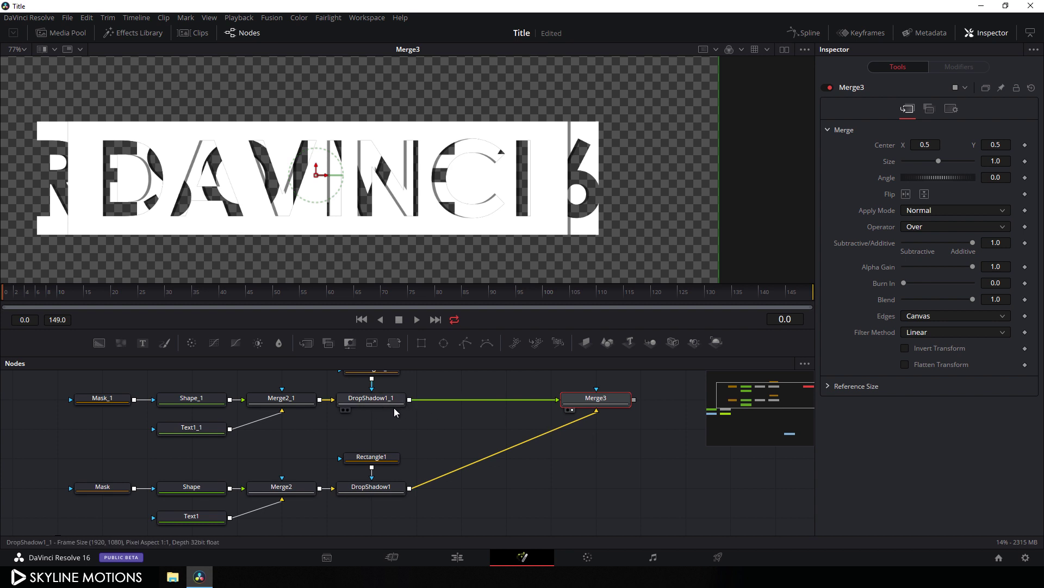
pyautogui.click(390, 408)
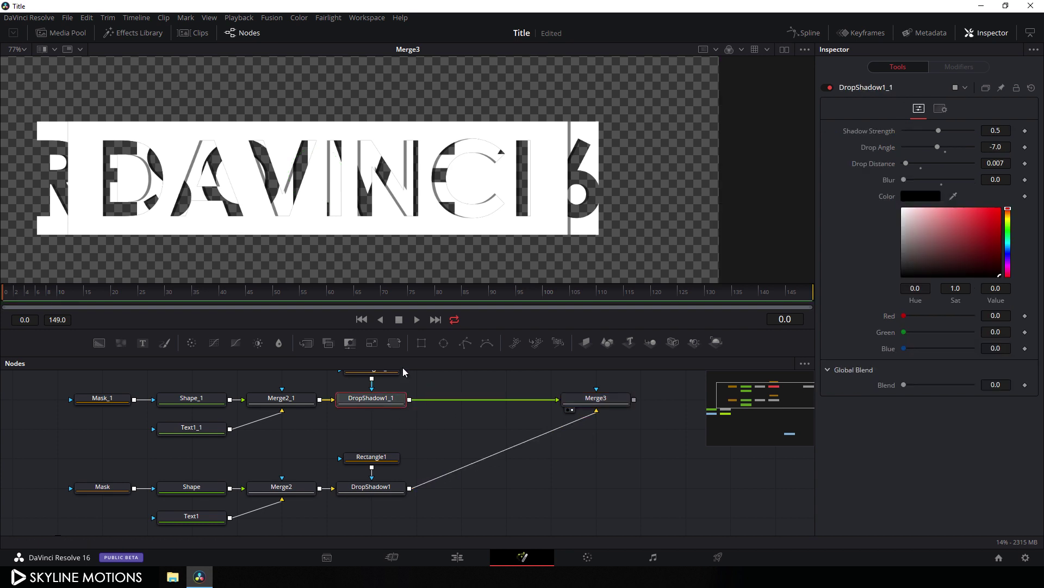
pyautogui.click(396, 346)
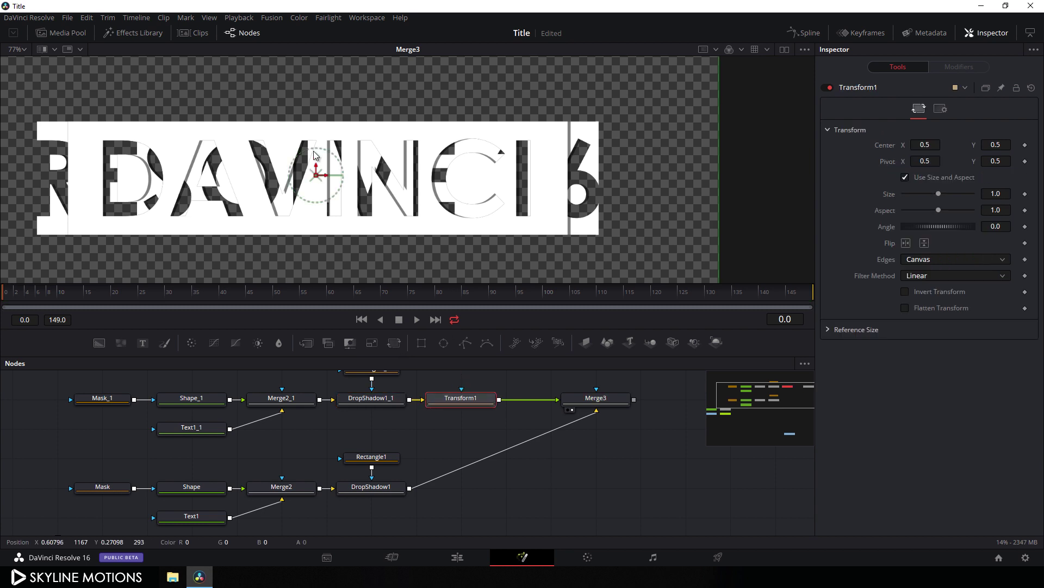
# Step: Move the DAVINCI line upward and set Transform1's Size to 0.6
pyautogui.moveTo(317, 165); pyautogui.dragTo(332, 119)
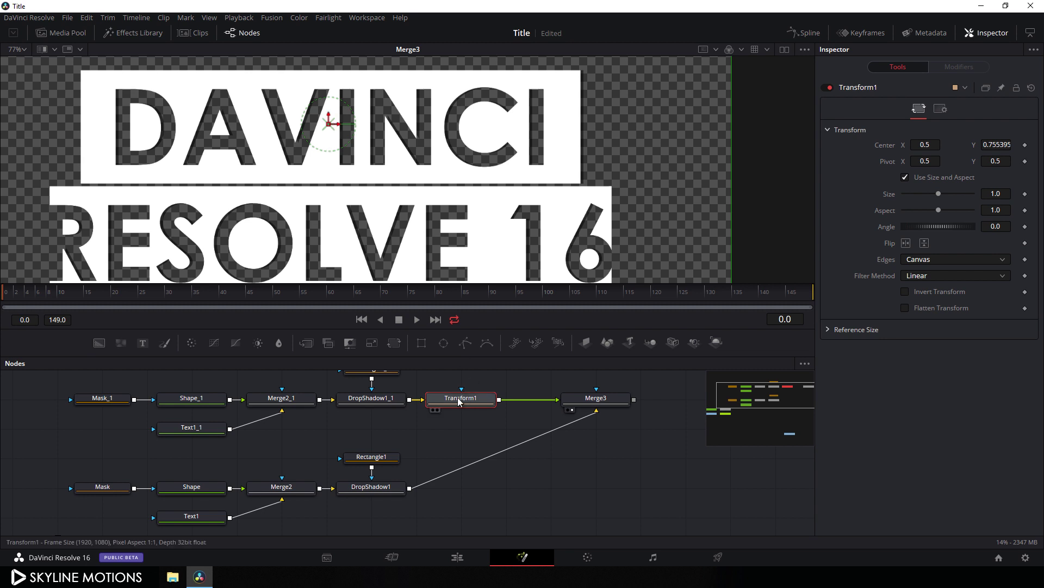
pyautogui.moveTo(941, 195); pyautogui.dragTo(921, 193)
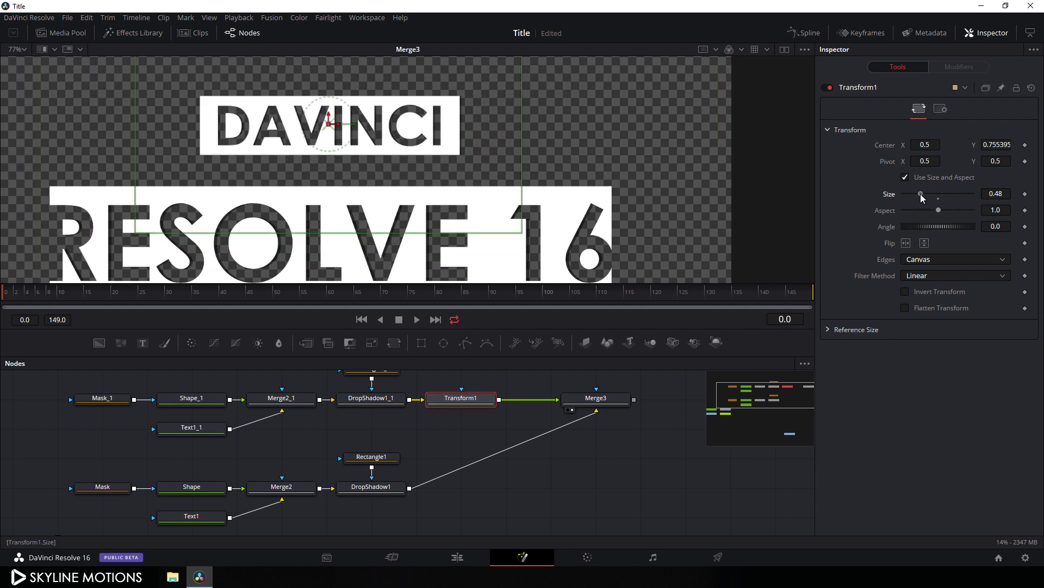
pyautogui.click(1000, 193)
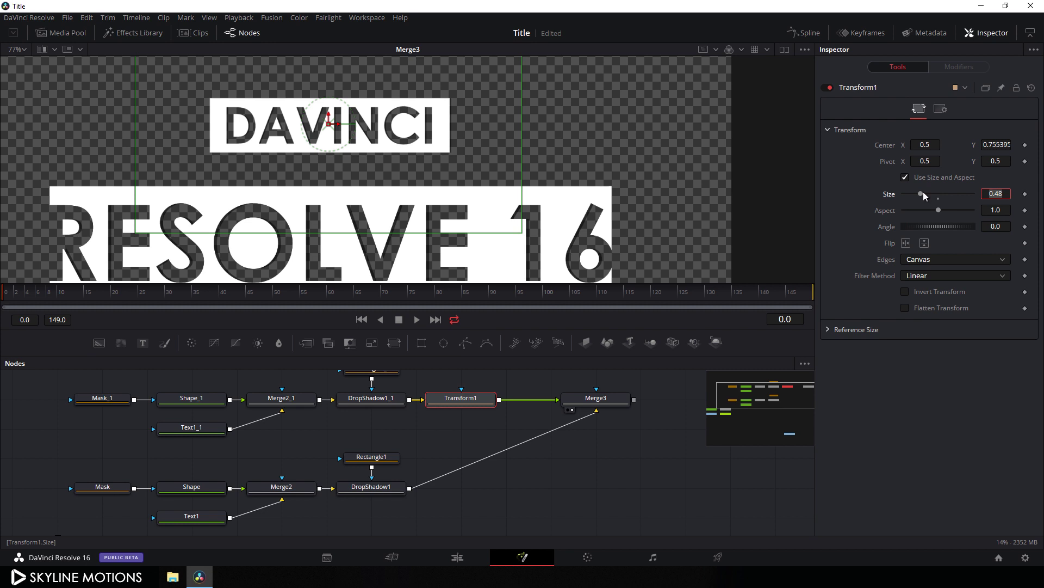
pyautogui.write('0.6')
pyautogui.press('Tab')
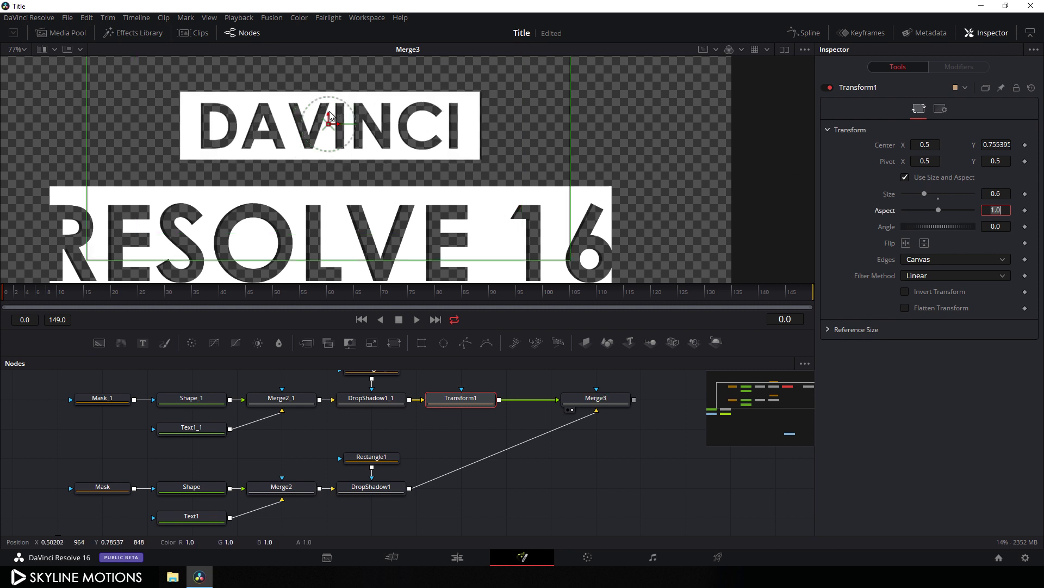
# Step: Position Transform1's centre at X 0.63, Y 0.701438 above RESOLVE 16
pyautogui.moveTo(333, 116); pyautogui.dragTo(445, 162)
pyautogui.click(928, 146)
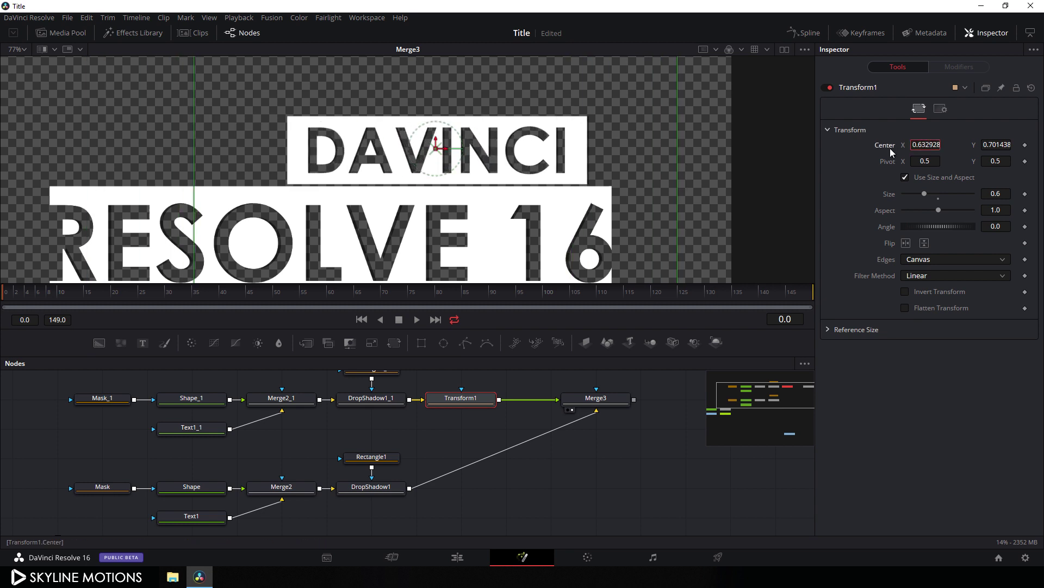
pyautogui.doubleClick(927, 146)
pyautogui.write('0')
pyautogui.press('Tab')
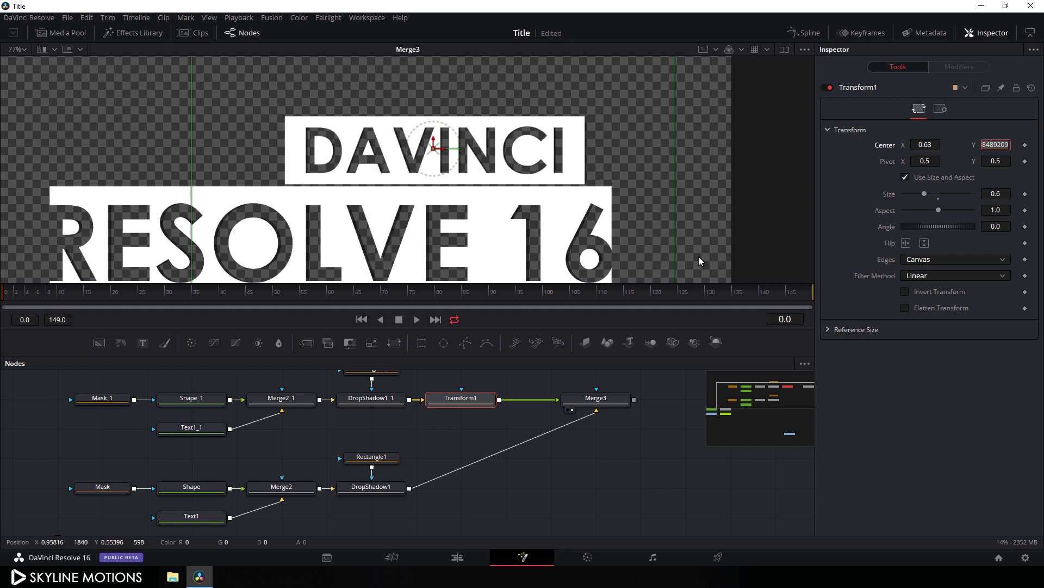
pyautogui.click(526, 387)
pyautogui.scroll(3, 525, 388)
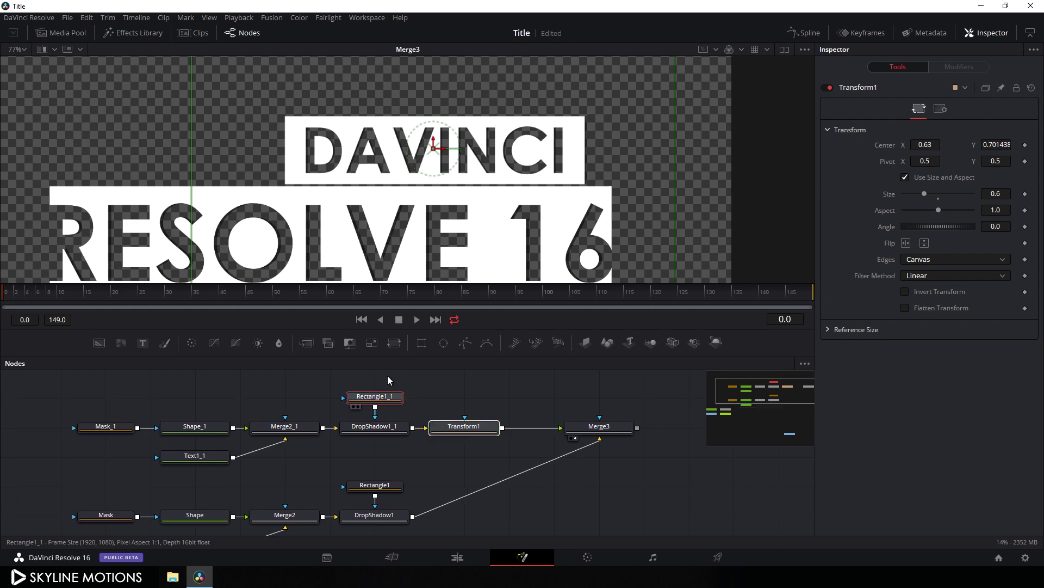
# Step: Slide the thin Rectangle1_1 mask strip left to Center X 0.813979, beside the DAVINCI box
pyautogui.click(374, 396)
pyautogui.scroll(2, 662, 164)
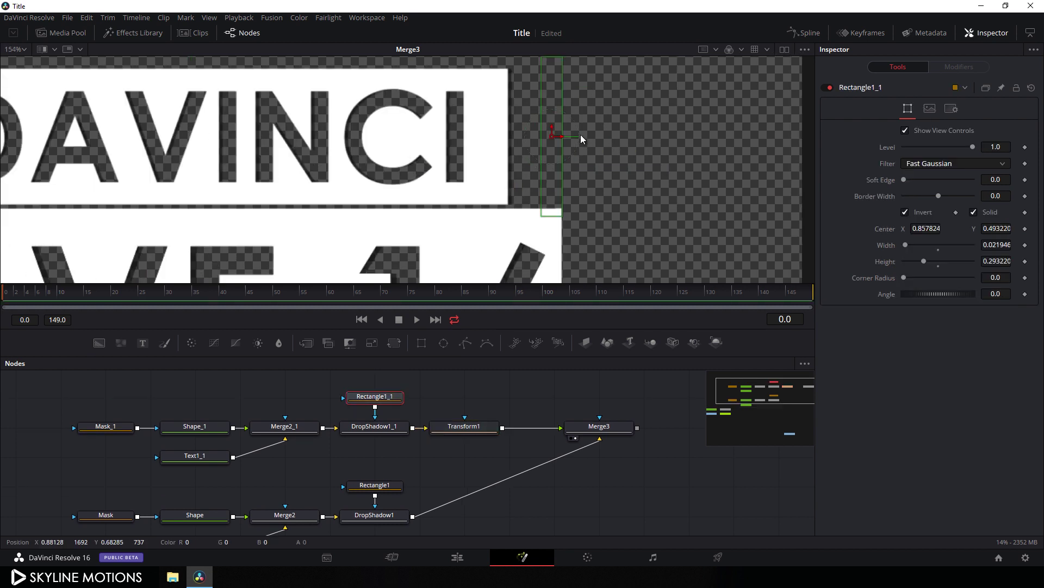
pyautogui.moveTo(562, 137); pyautogui.dragTo(520, 139)
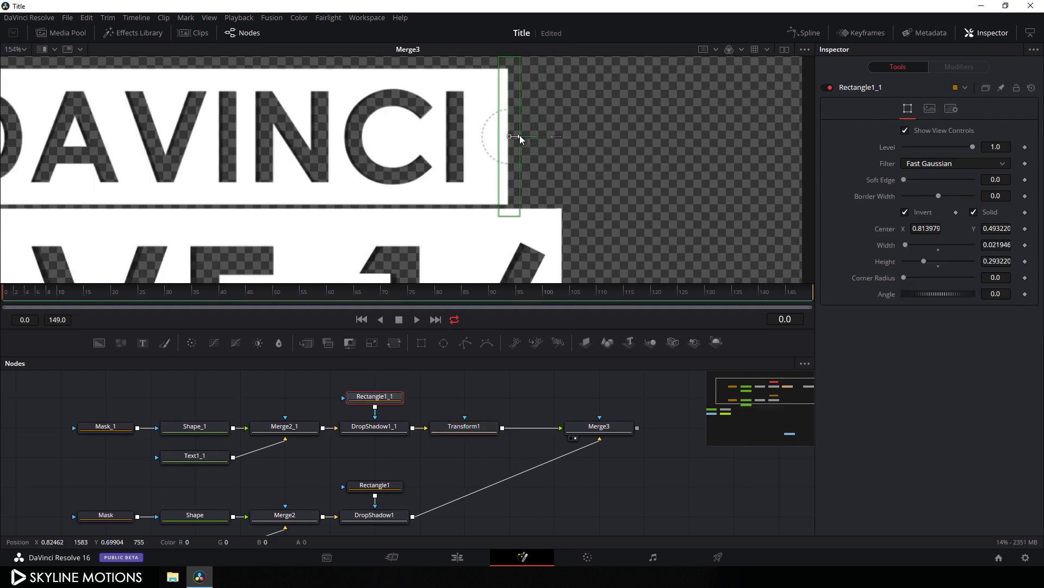
pyautogui.scroll(-2, 521, 138)
pyautogui.click(515, 200)
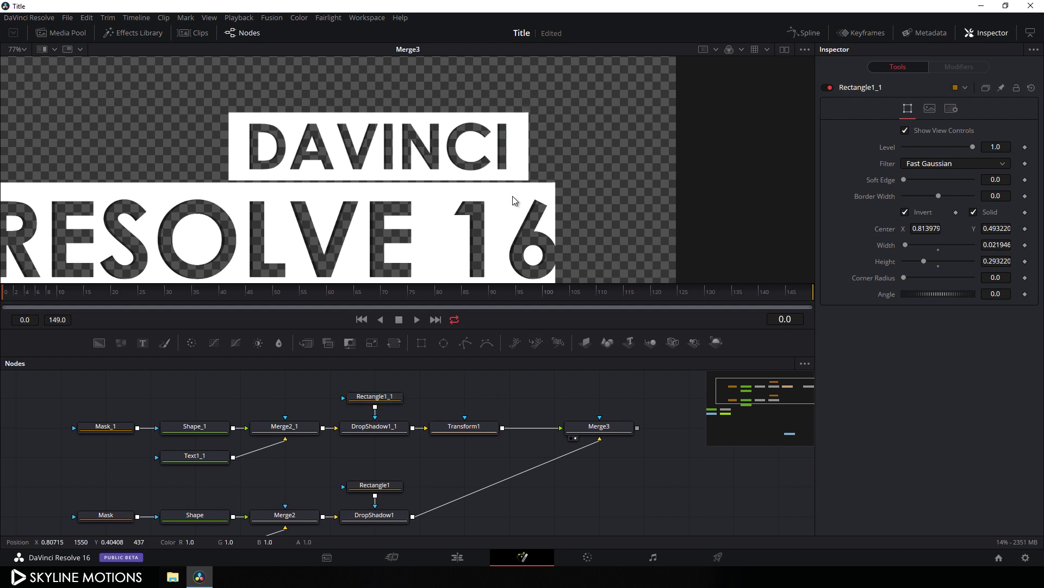
pyautogui.moveTo(515, 200); pyautogui.dragTo(619, 164)
pyautogui.click(462, 436)
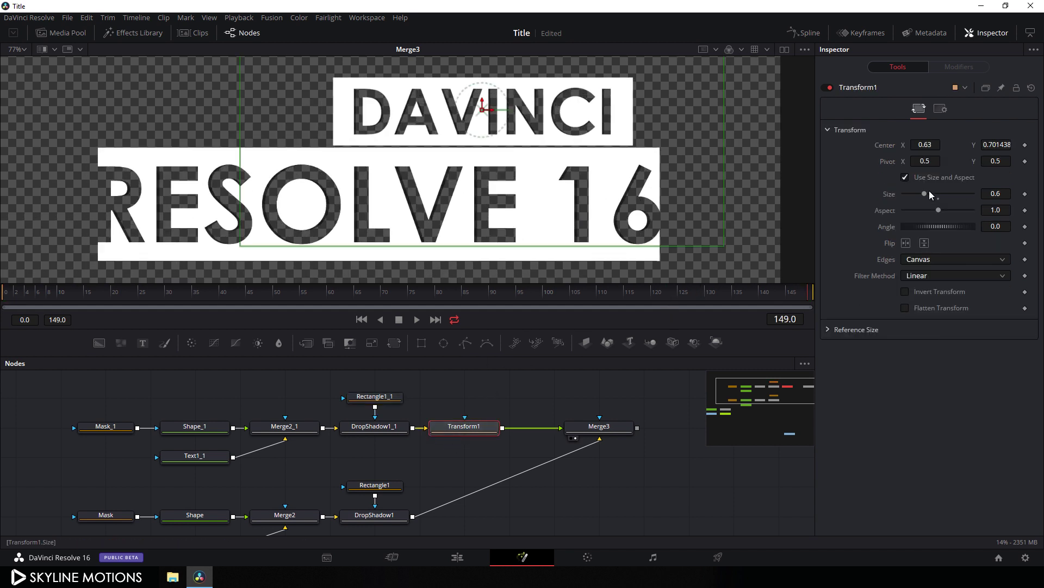
# Step: Keyframe Transform1's Center so DAVINCI starts further left at Center X 0.58
pyautogui.rightClick(882, 152)
pyautogui.click(895, 156)
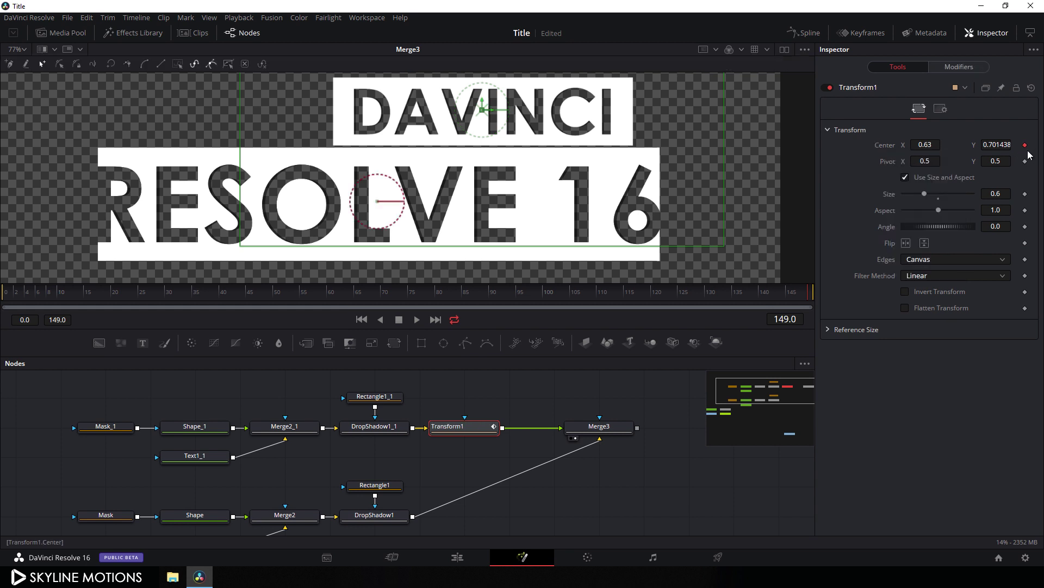
pyautogui.moveTo(636, 294); pyautogui.dragTo(39, 293)
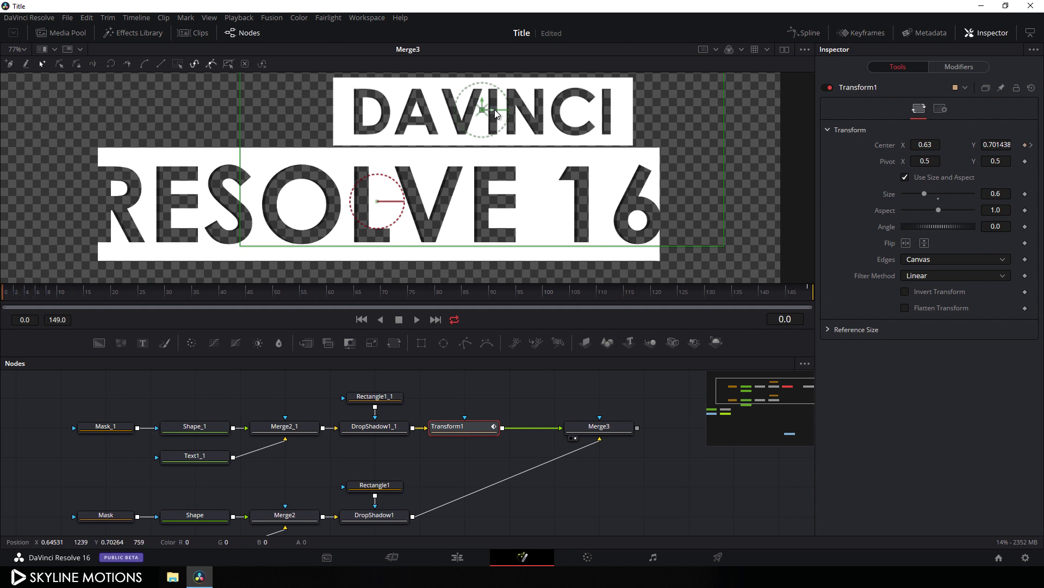
pyautogui.moveTo(495, 112); pyautogui.dragTo(459, 113)
pyautogui.click(934, 144)
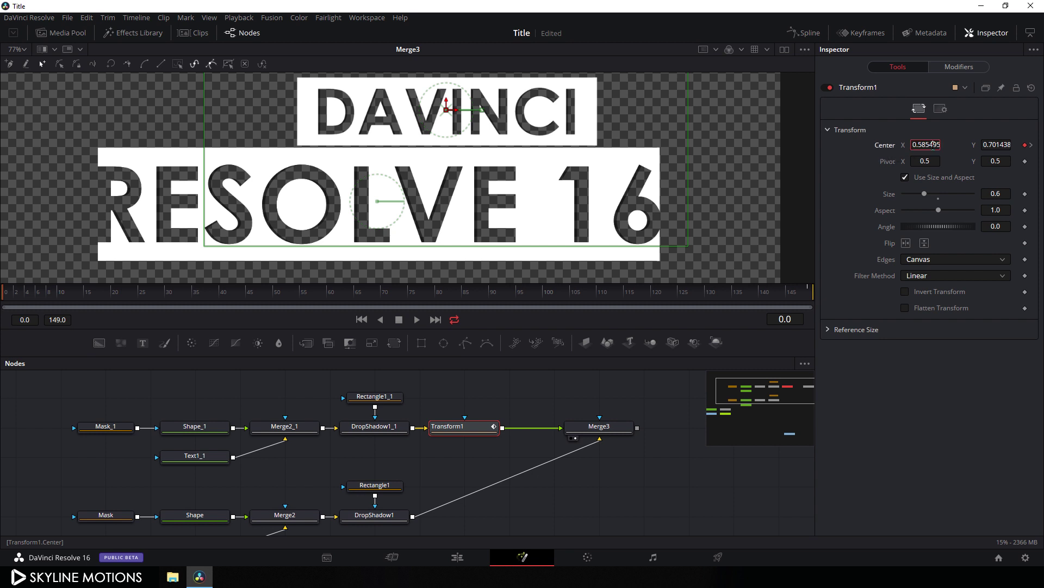
pyautogui.write('0.6169926')
pyautogui.write('0')
pyautogui.press('Tab')
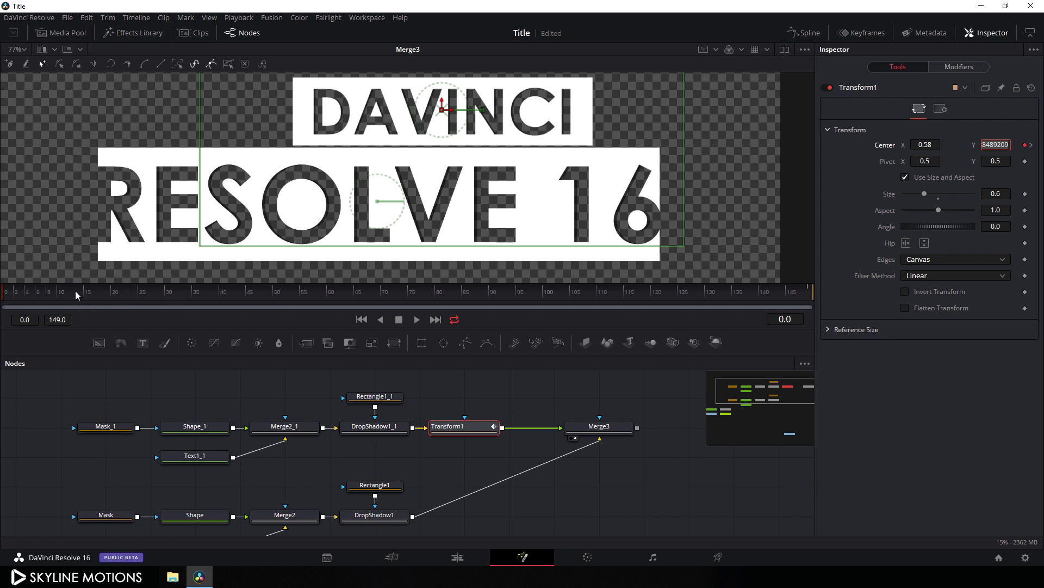
# Step: Preview the DAVINCI title sliding right and select the RESOLVE 16 drop shadow node
pyautogui.moveTo(82, 294); pyautogui.dragTo(478, 294)
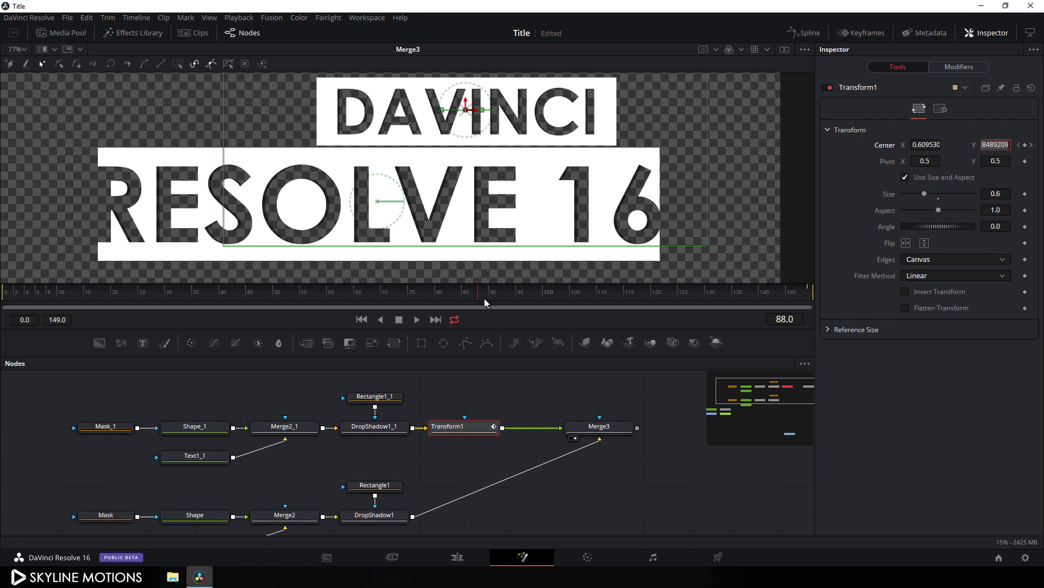
pyautogui.scroll(-2, 532, 479)
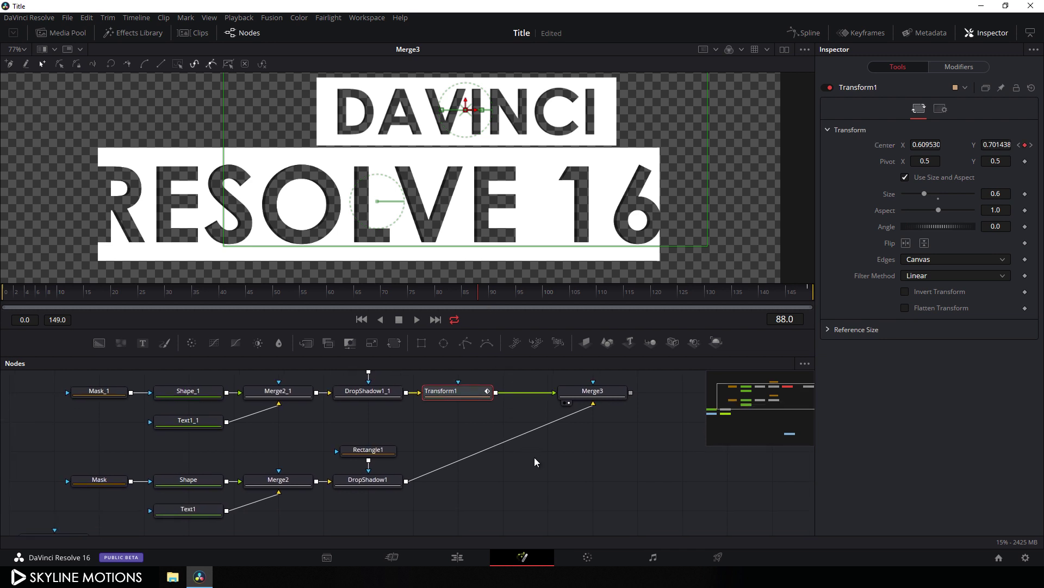
pyautogui.click(535, 457)
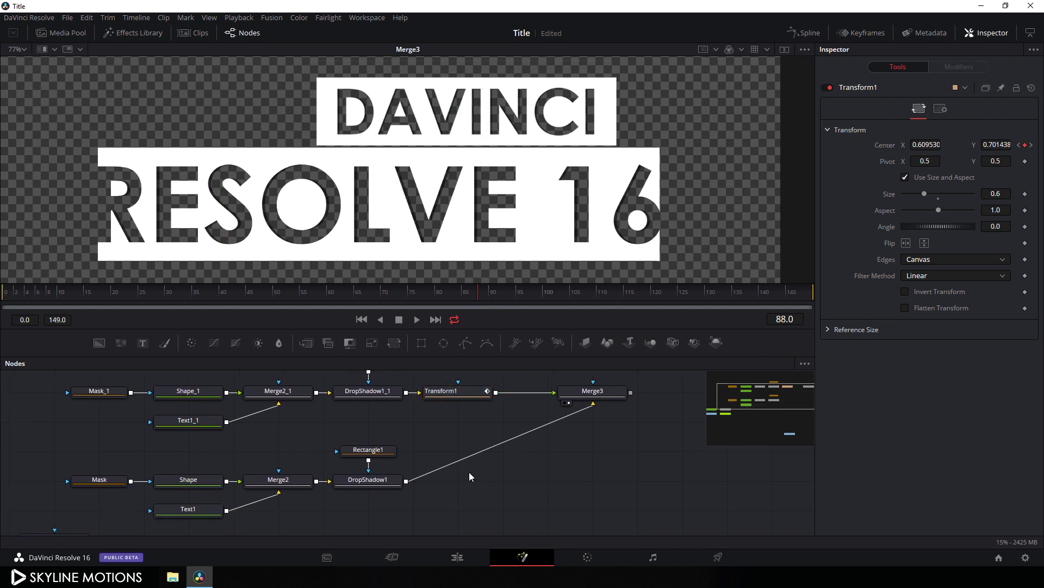
pyautogui.click(374, 482)
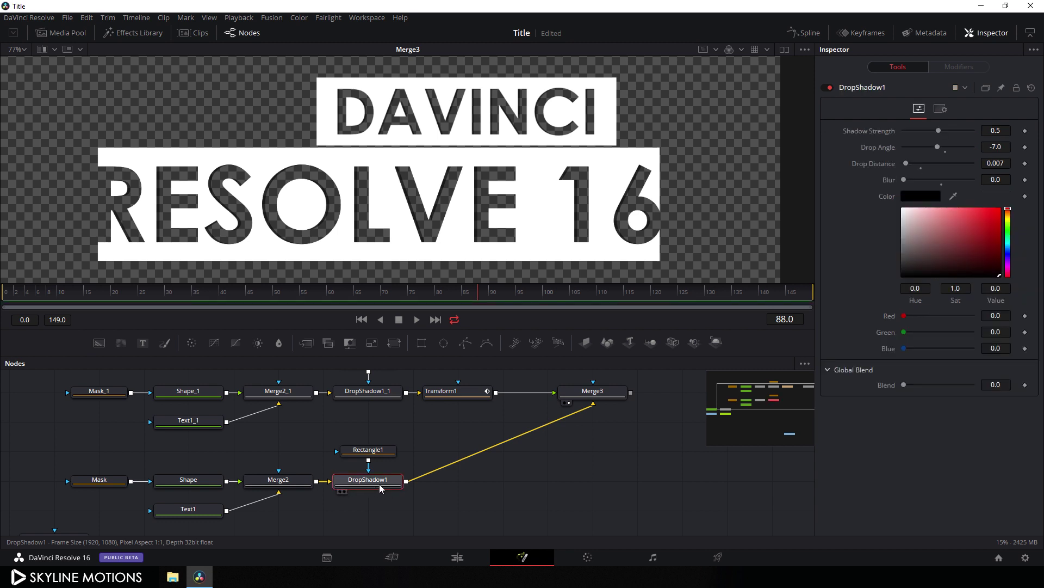
# Step: Add a Transform node after DropShadow1 and keyframe its Center at frame 149
pyautogui.click(399, 348)
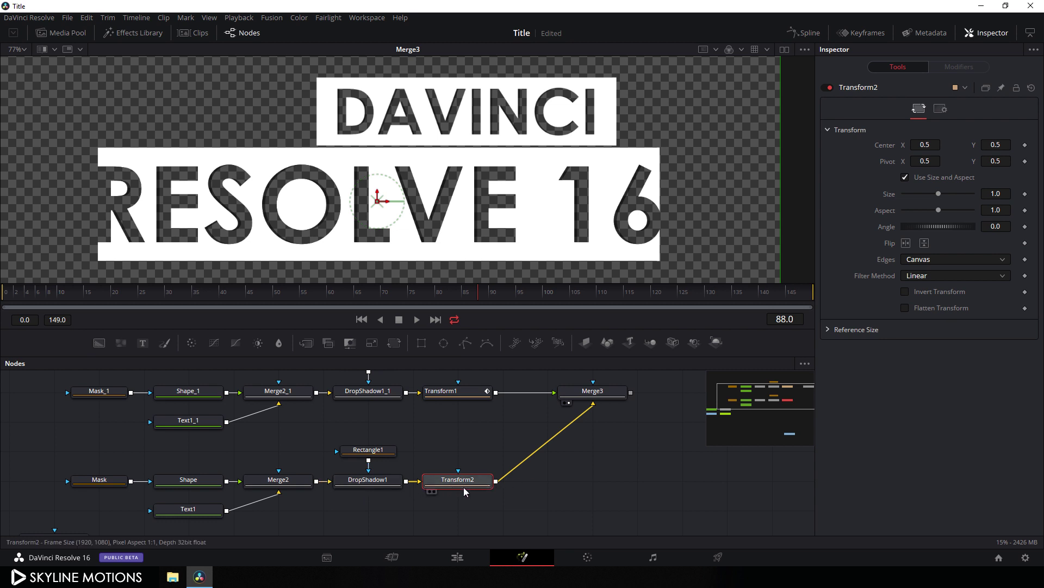
pyautogui.moveTo(544, 297); pyautogui.dragTo(837, 298)
pyautogui.rightClick(892, 145)
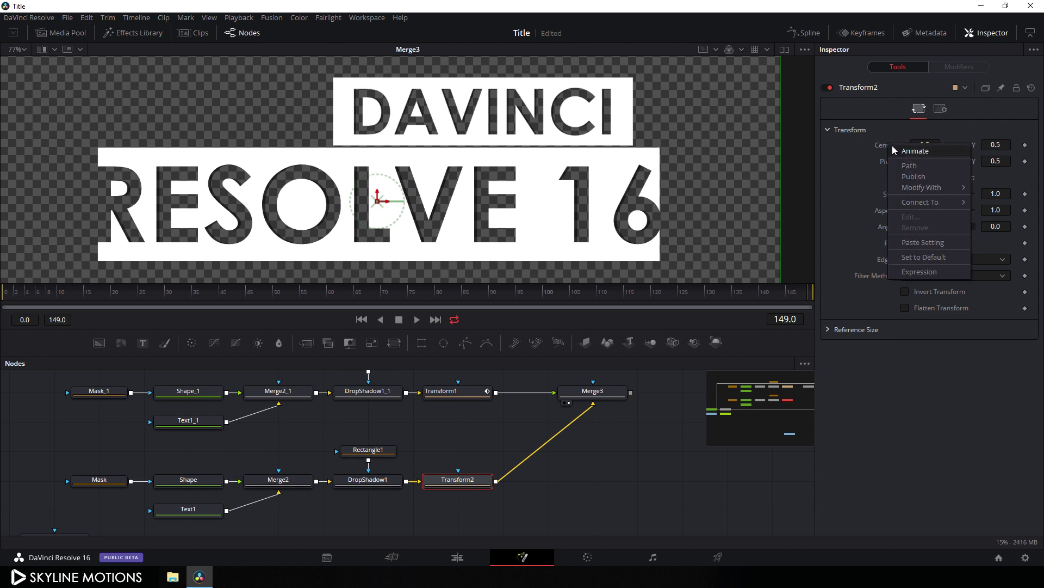
pyautogui.click(897, 152)
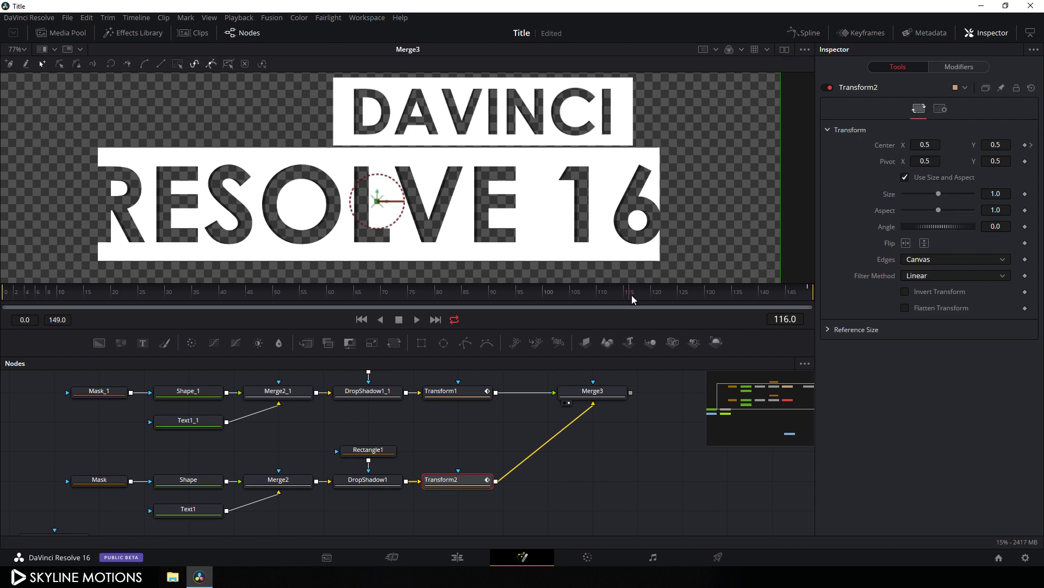
# Step: Set RESOLVE 16's Center X to 0.55 at frame 0 and play the animation
pyautogui.press('Home')
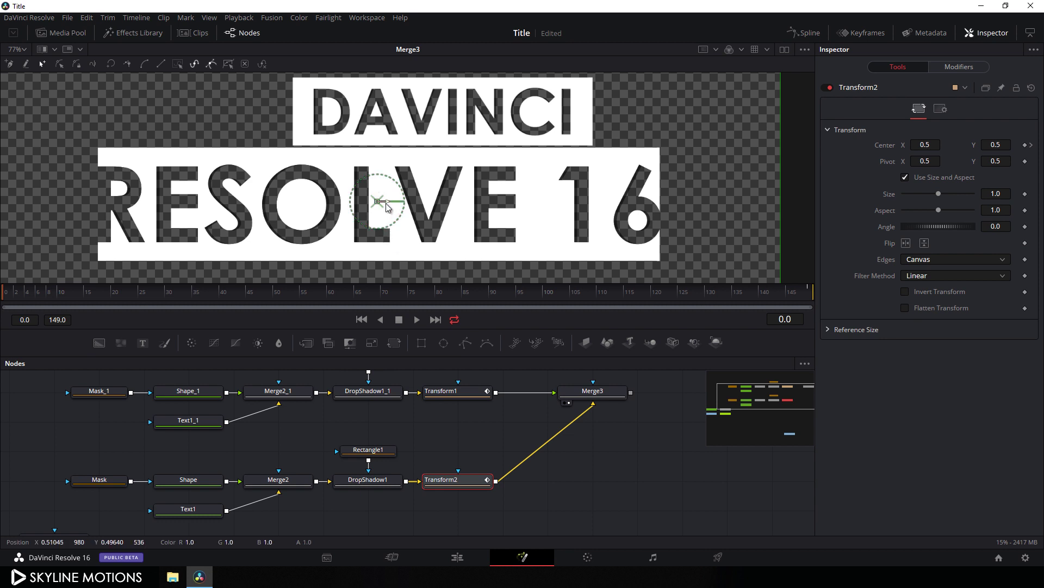
pyautogui.moveTo(387, 204); pyautogui.dragTo(421, 204)
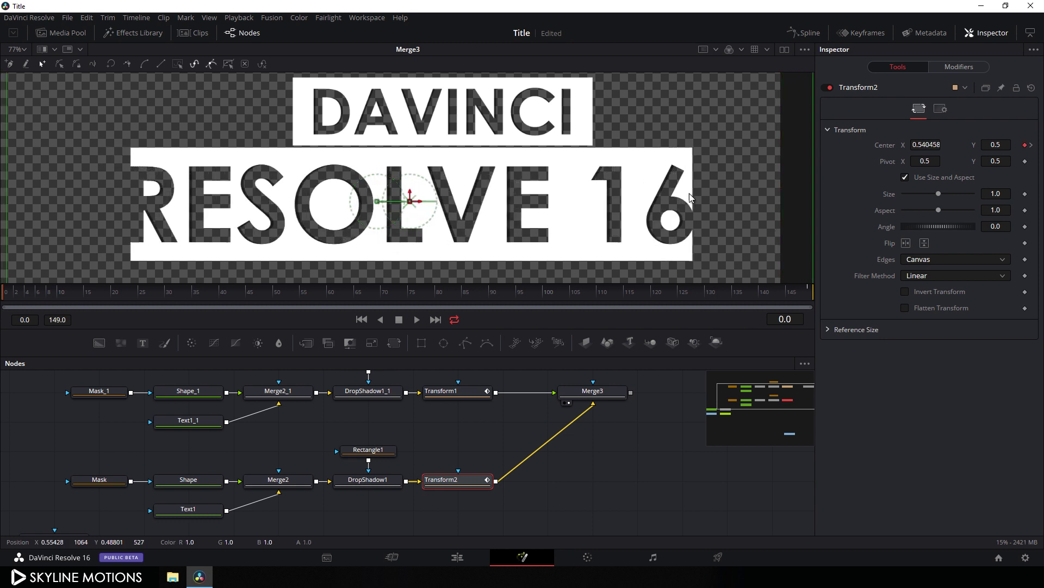
pyautogui.doubleClick(927, 144)
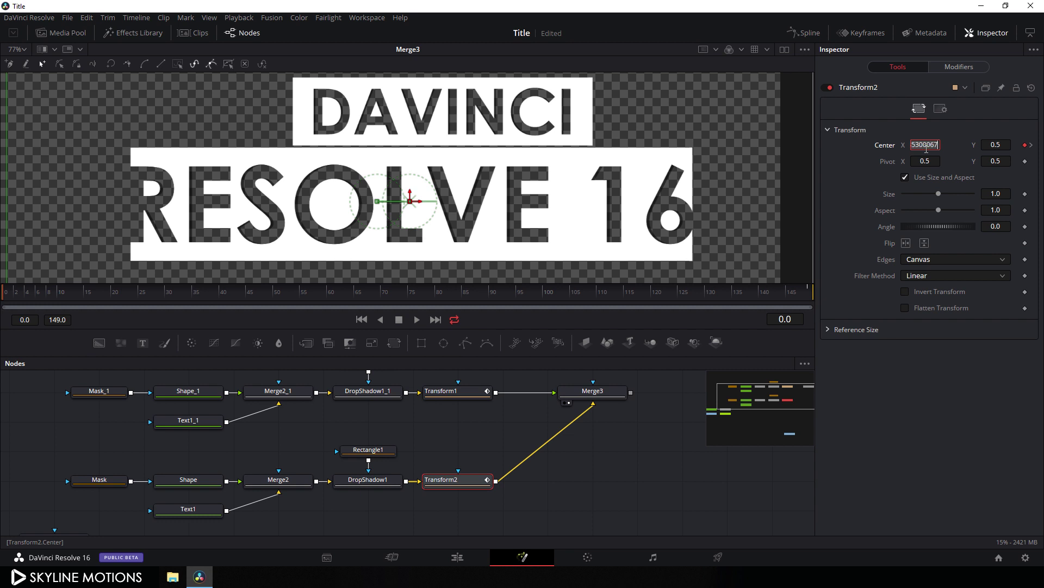
pyautogui.write('0')
pyautogui.press('Tab')
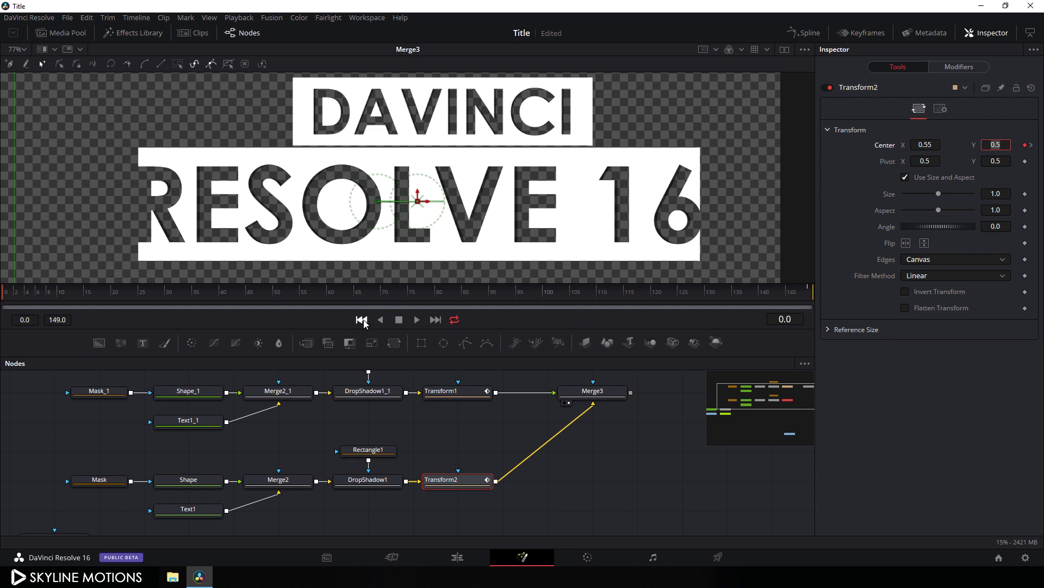
pyautogui.click(417, 320)
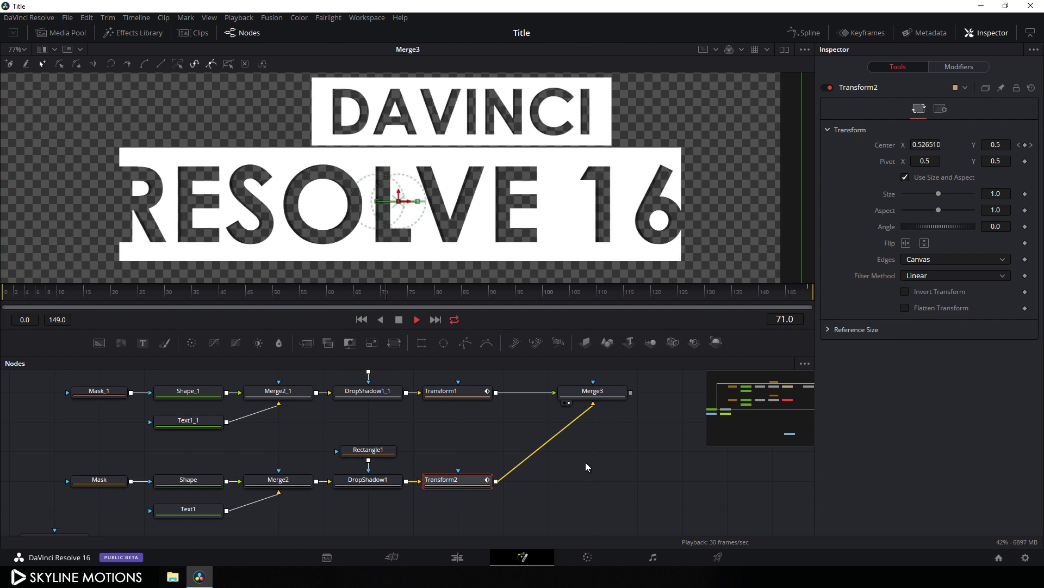
# Step: Stop playback and set the viewer zoom to Fit
pyautogui.click(399, 320)
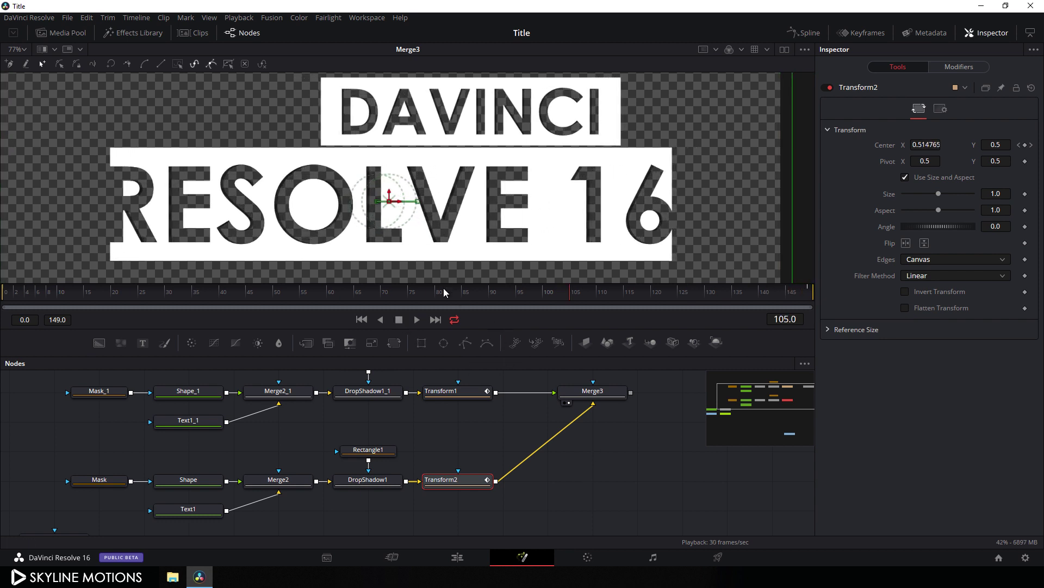
pyautogui.click(22, 50)
pyautogui.click(21, 65)
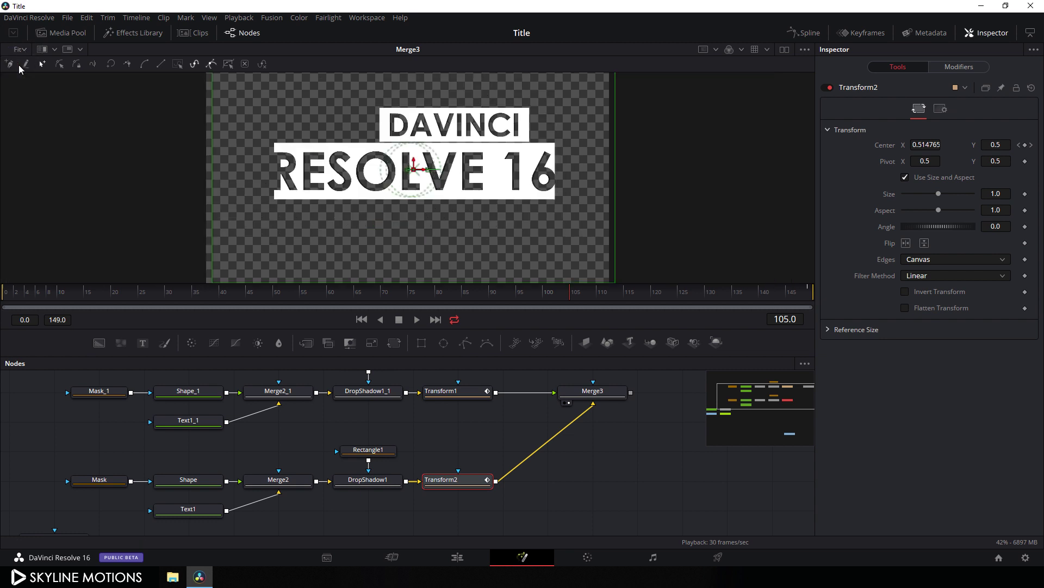
pyautogui.click(540, 373)
# Step: Enlarge the node graph and move Color, Image, Merge1 and ColorCorrector1 below the title branches
pyautogui.moveTo(491, 331); pyautogui.dragTo(492, 275)
pyautogui.scroll(-3, 590, 397)
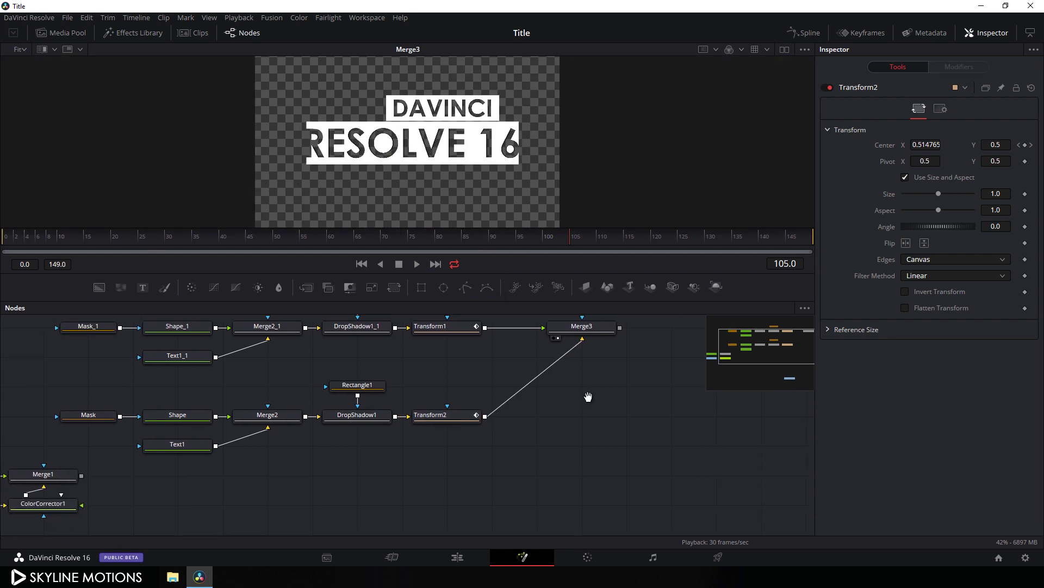
pyautogui.moveTo(16, 434); pyautogui.dragTo(155, 492)
pyautogui.moveTo(127, 457); pyautogui.dragTo(623, 514)
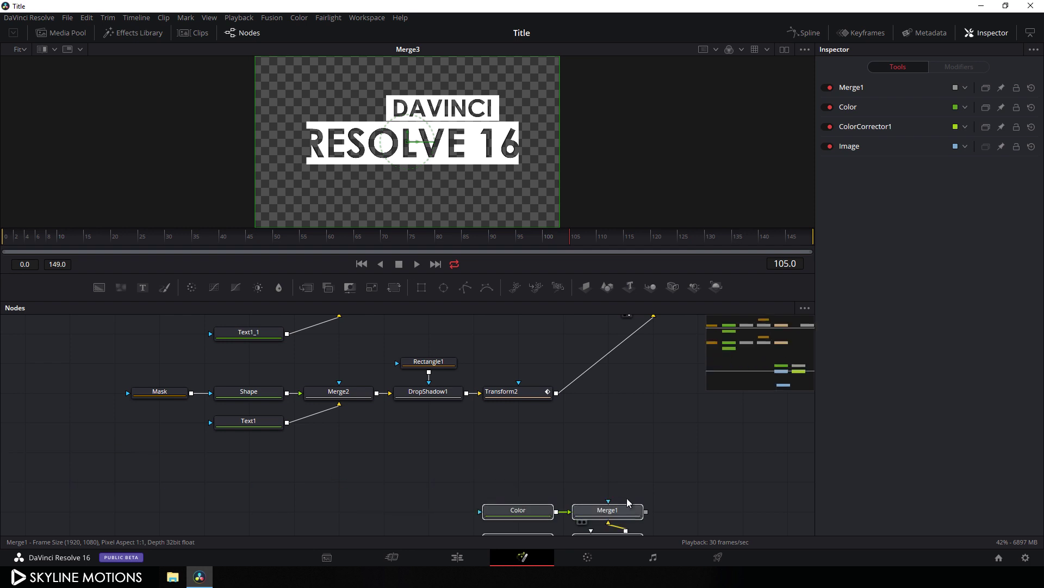
pyautogui.hscroll(5, 598, 490)
pyautogui.scroll(2, 559, 435)
pyautogui.hscroll(2, 559, 436)
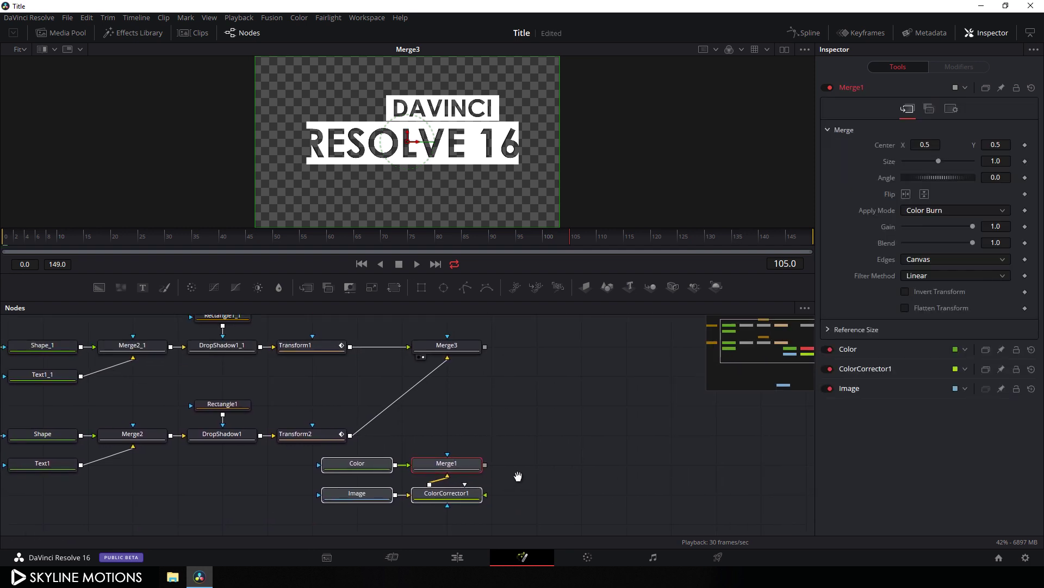
pyautogui.click(523, 453)
pyautogui.moveTo(543, 437); pyautogui.dragTo(537, 437)
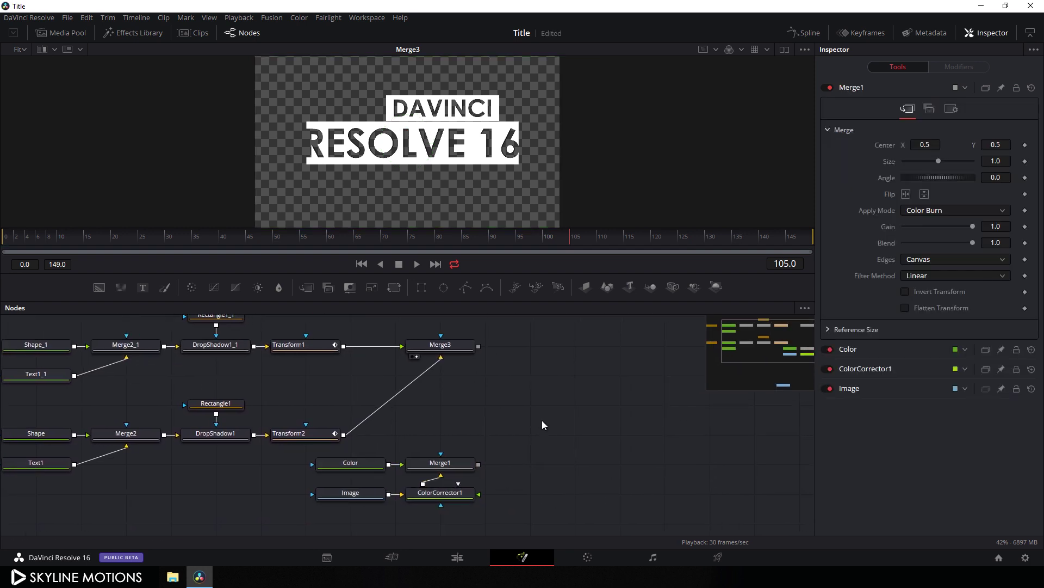
# Step: Add ImagePlane3D1 beside Merge3 and feed Merge3's output into it
pyautogui.click(586, 287)
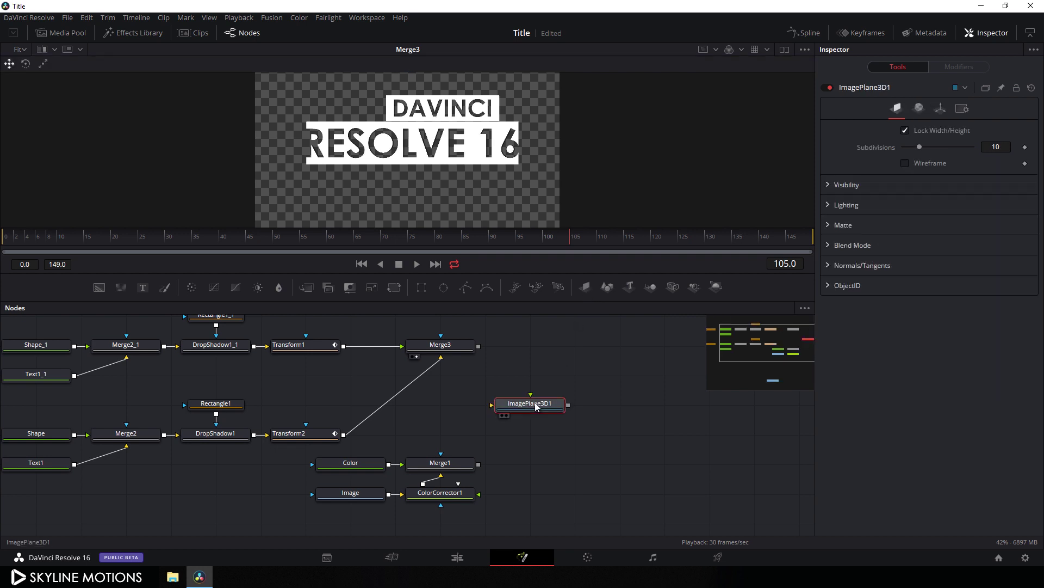
pyautogui.moveTo(534, 407); pyautogui.dragTo(569, 361)
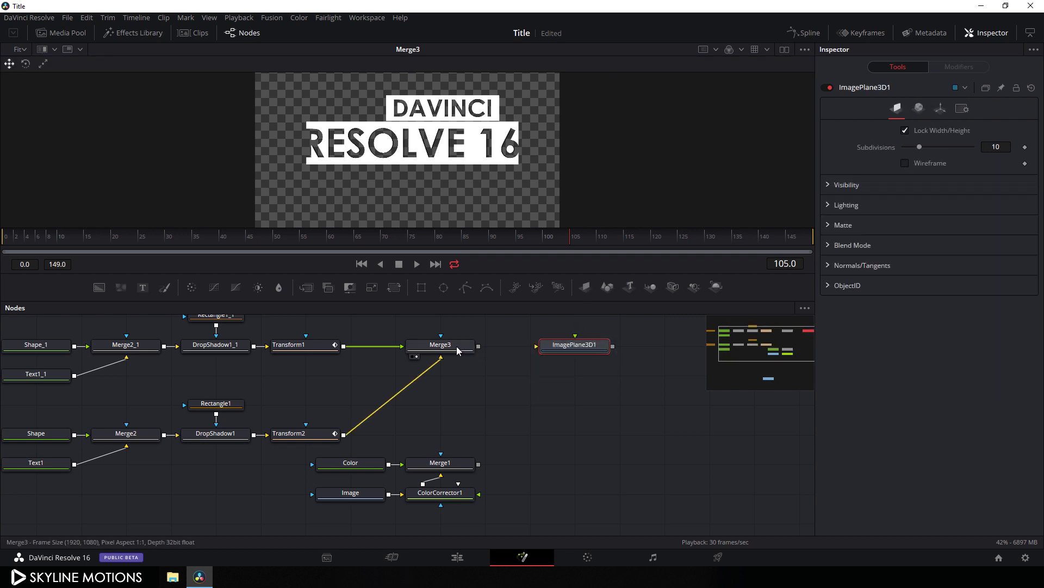
pyautogui.moveTo(460, 350); pyautogui.dragTo(521, 127)
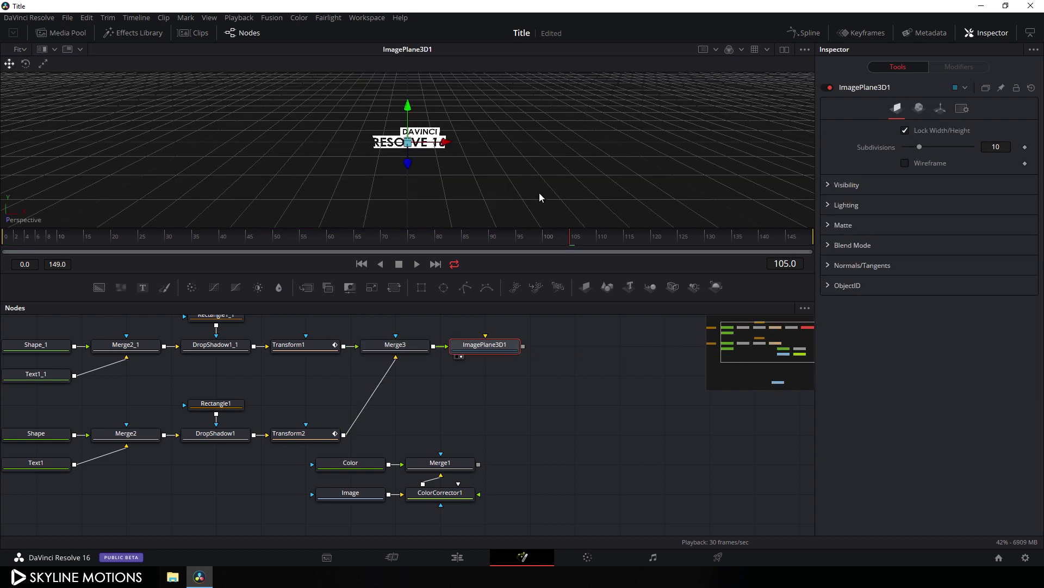
# Step: Orbit the 3D view to inspect the title plane and add a second Image Plane 3D node
pyautogui.moveTo(485, 163); pyautogui.dragTo(579, 116)
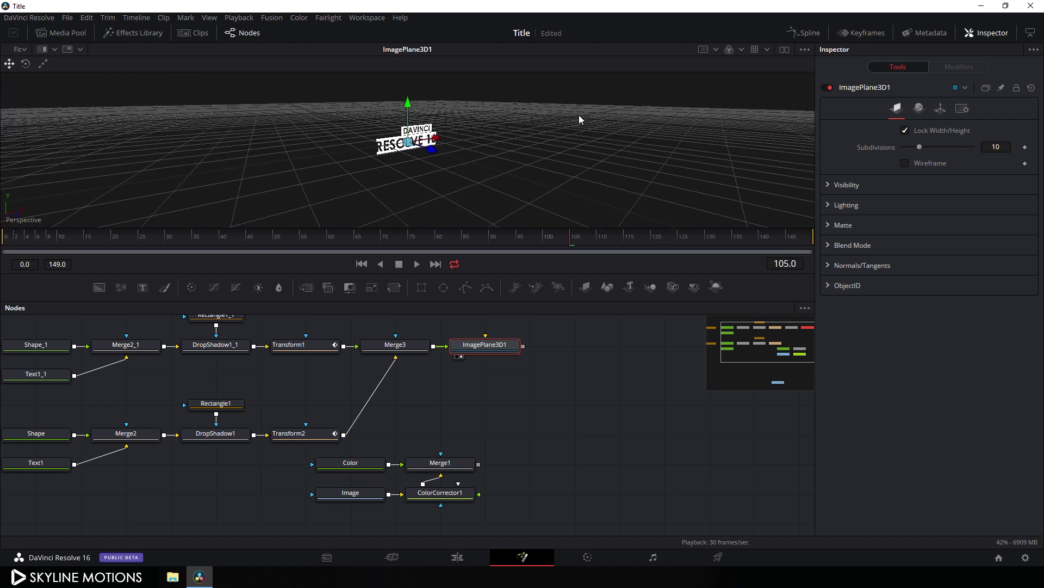
pyautogui.scroll(2, 552, 158)
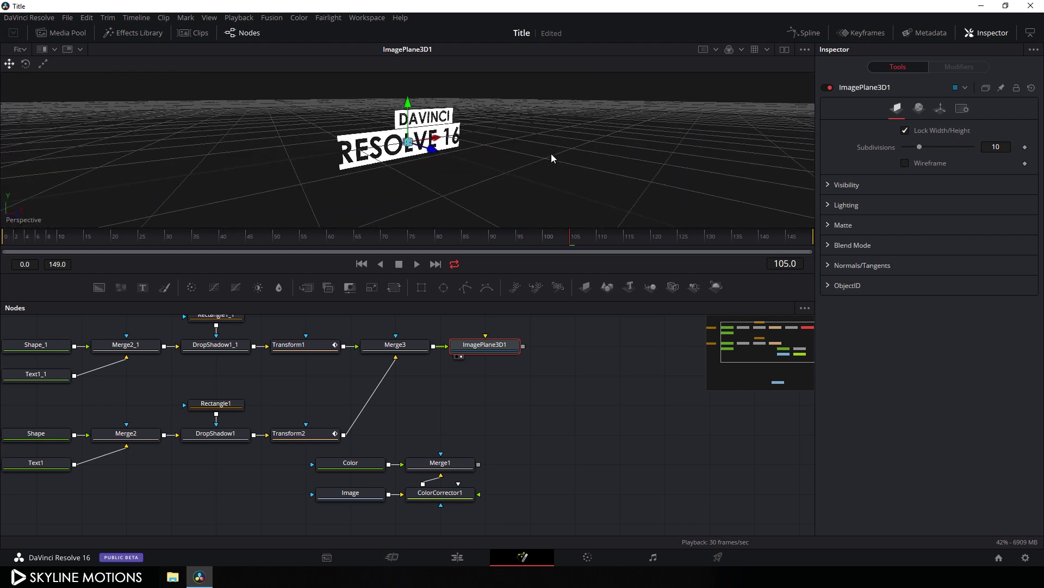
pyautogui.scroll(-2, 552, 158)
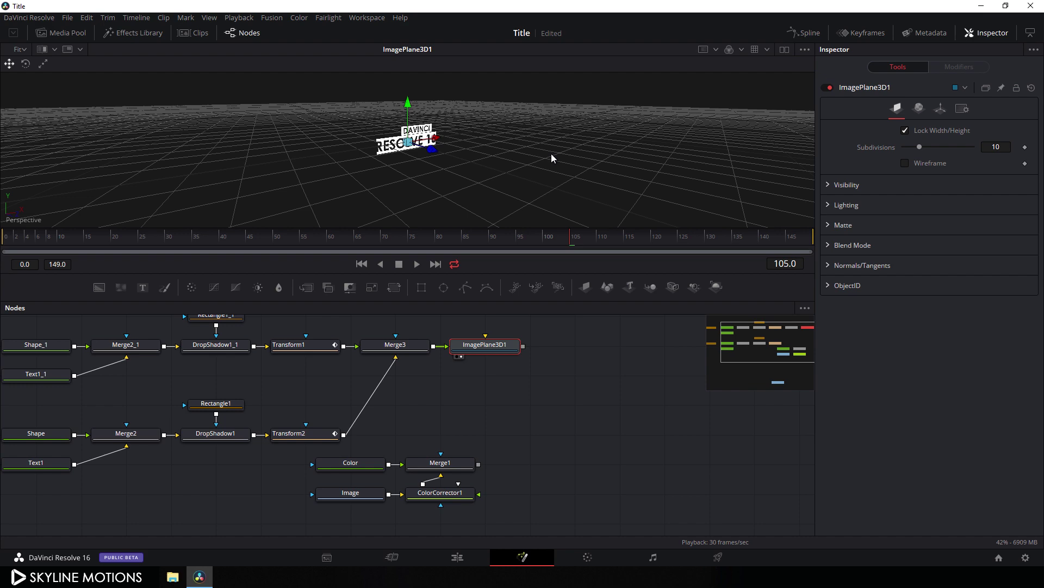
pyautogui.moveTo(551, 154); pyautogui.dragTo(573, 174)
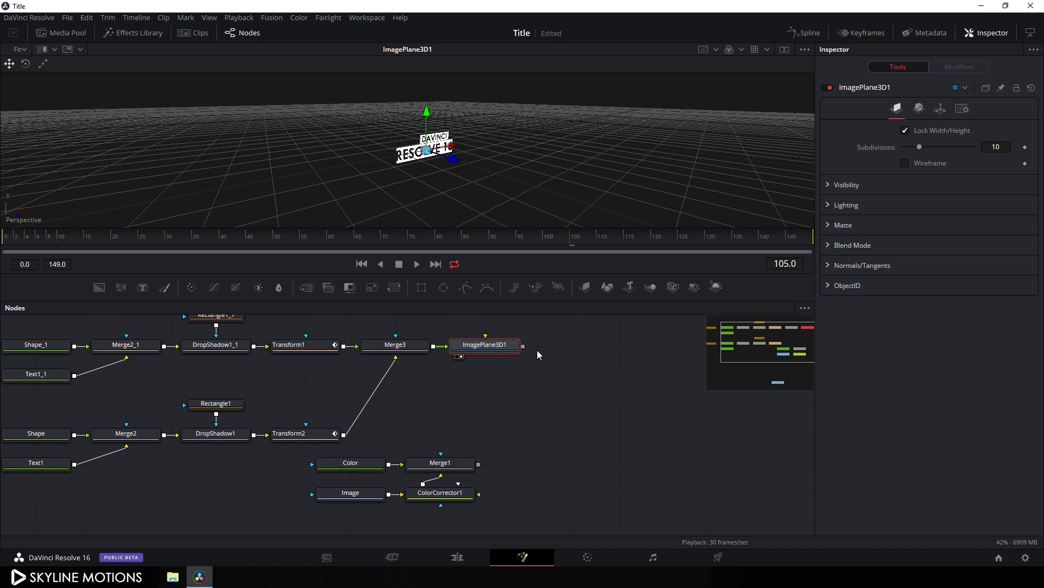
pyautogui.click(546, 380)
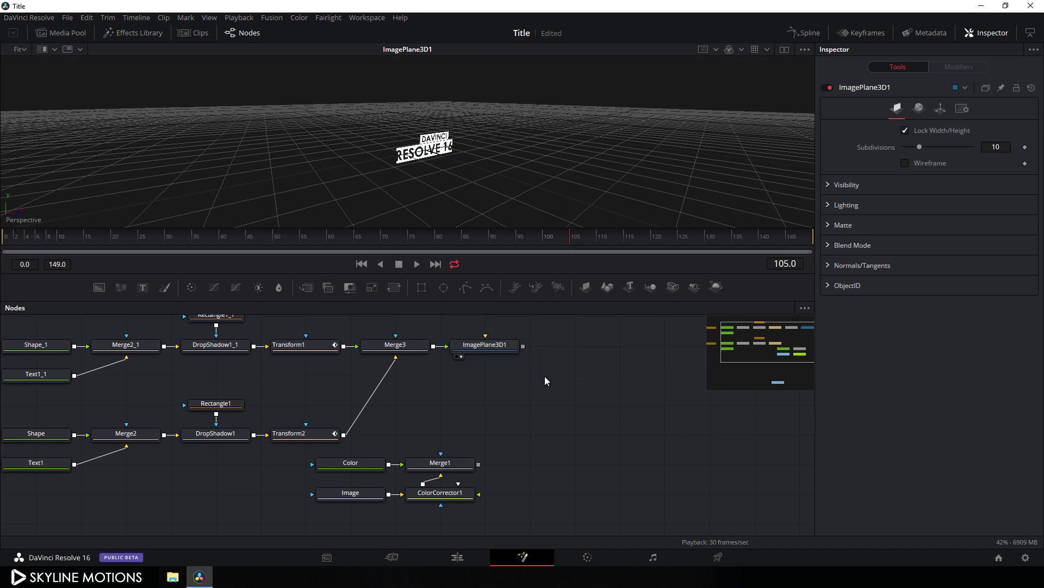
pyautogui.click(586, 287)
# Step: Connect Merge1's teal city output into ImagePlane3D2
pyautogui.moveTo(578, 387); pyautogui.dragTo(578, 446)
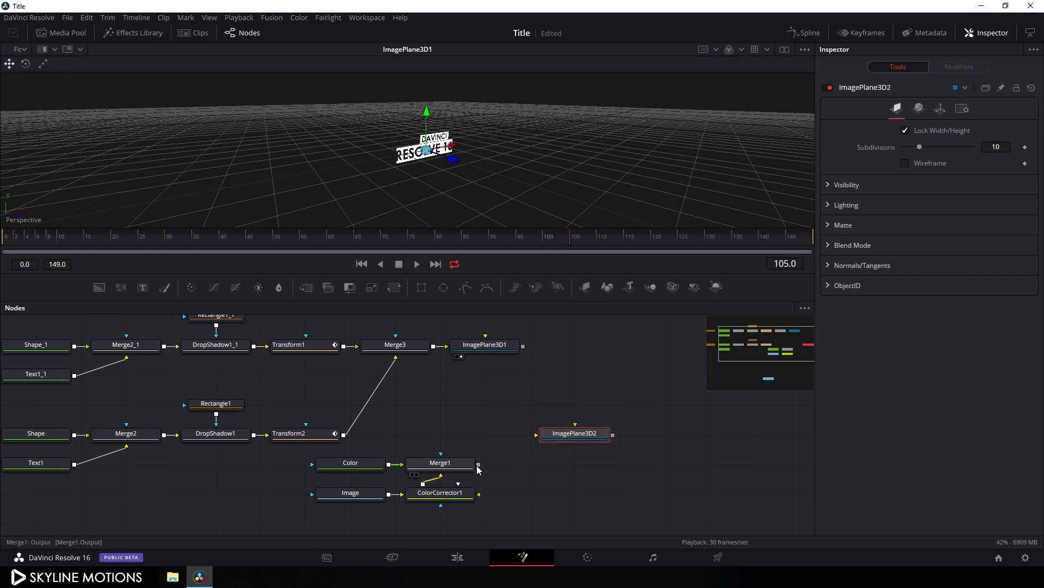
pyautogui.moveTo(479, 464); pyautogui.dragTo(557, 133)
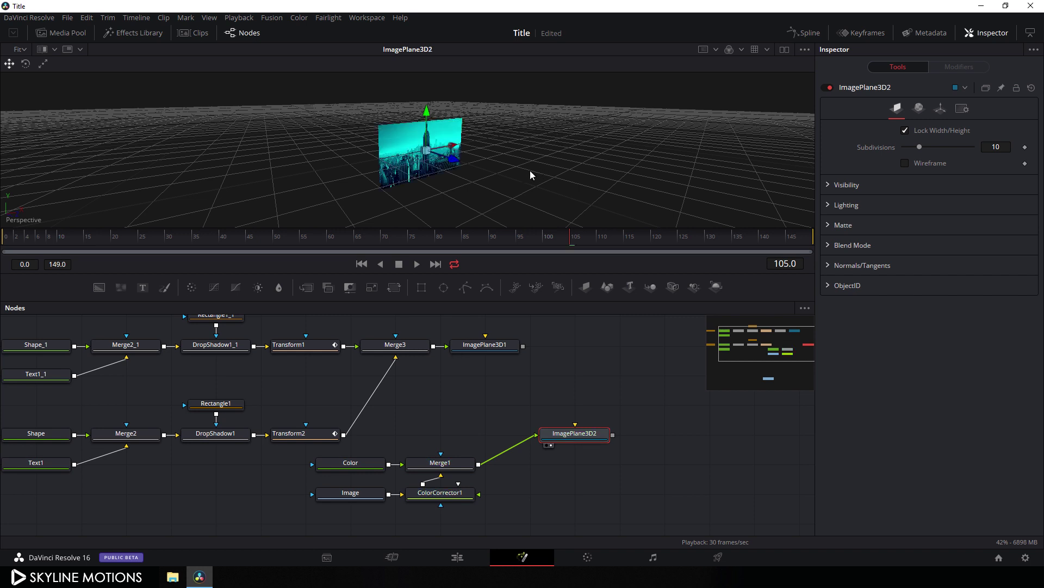
pyautogui.moveTo(530, 171); pyautogui.dragTo(476, 142)
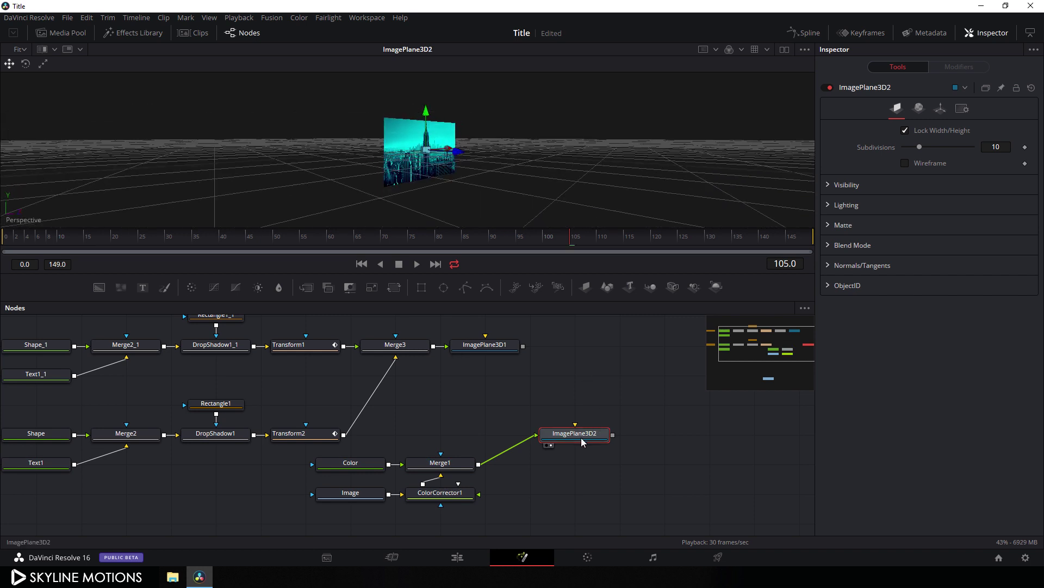
# Step: Line up the two image plane nodes after their sources and add a Merge3D node
pyautogui.moveTo(586, 443); pyautogui.dragTo(541, 472)
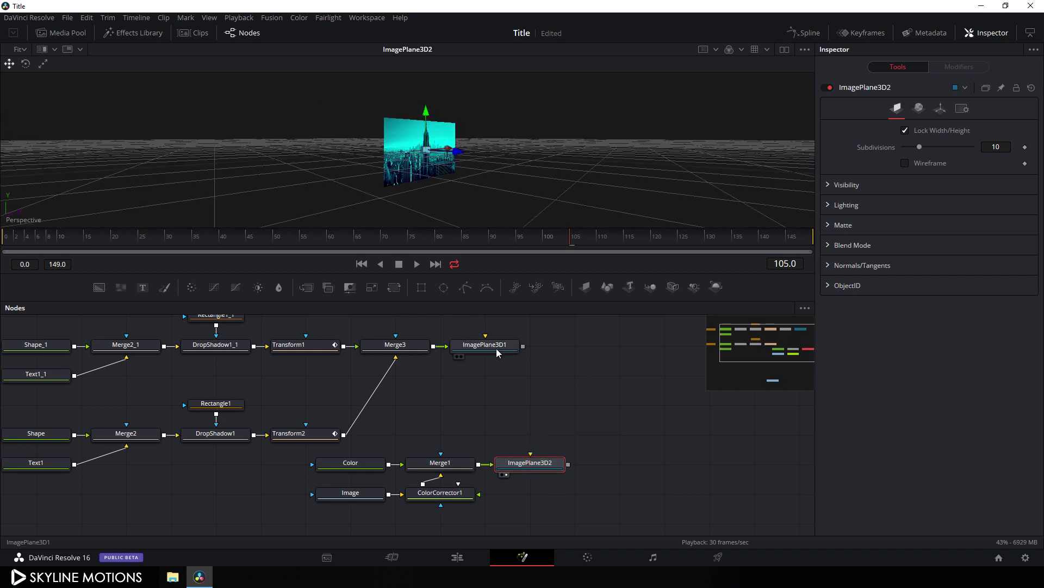
pyautogui.moveTo(462, 348); pyautogui.dragTo(508, 348)
pyautogui.moveTo(659, 414); pyautogui.dragTo(571, 407)
pyautogui.click(571, 403)
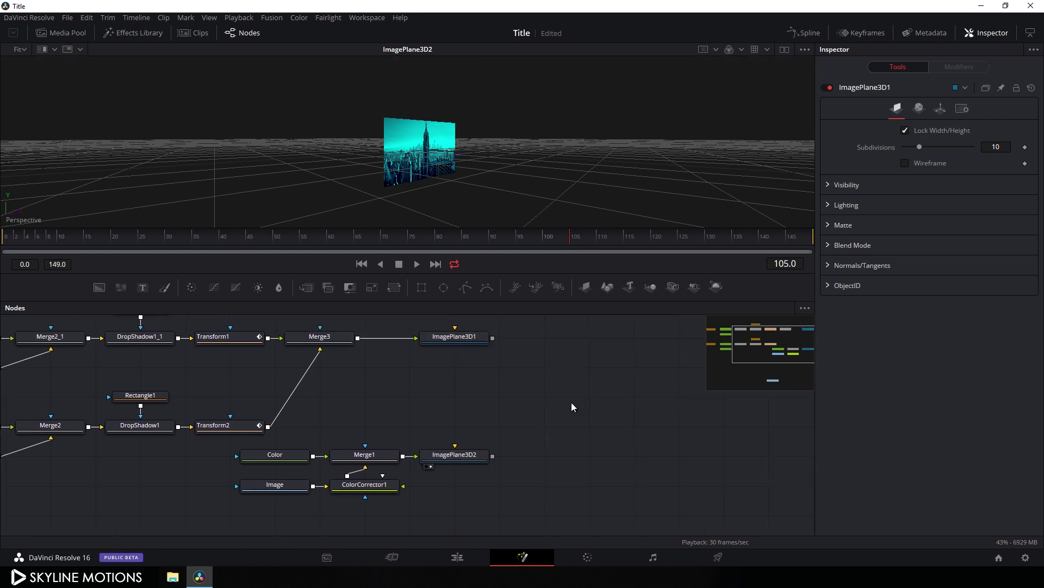
pyautogui.click(649, 288)
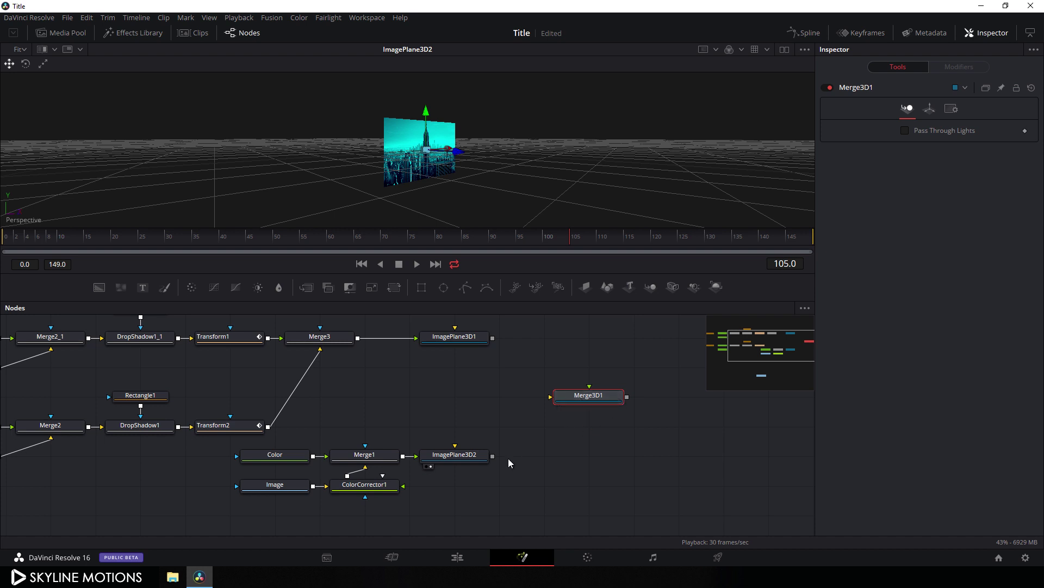
# Step: Feed both image planes into Merge3D1 and show Merge3D1 in a second viewer
pyautogui.moveTo(492, 456); pyautogui.dragTo(572, 400)
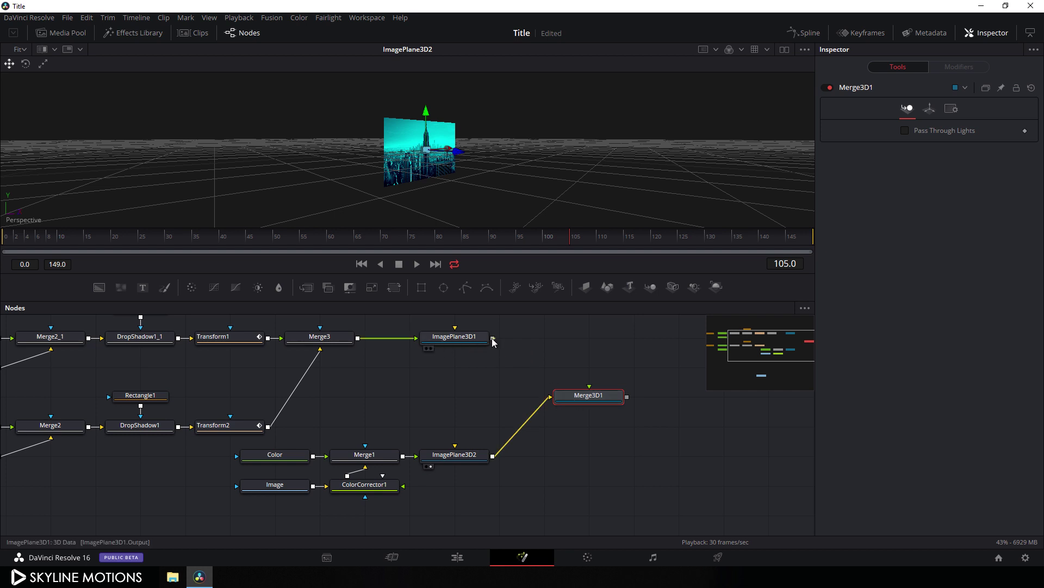
pyautogui.moveTo(493, 341); pyautogui.dragTo(510, 170)
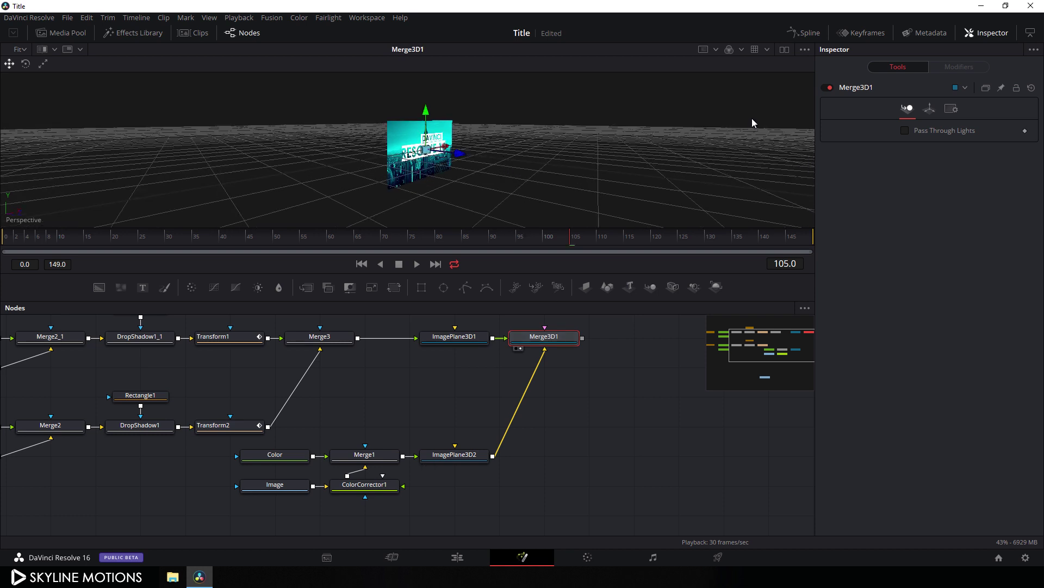
pyautogui.click(785, 49)
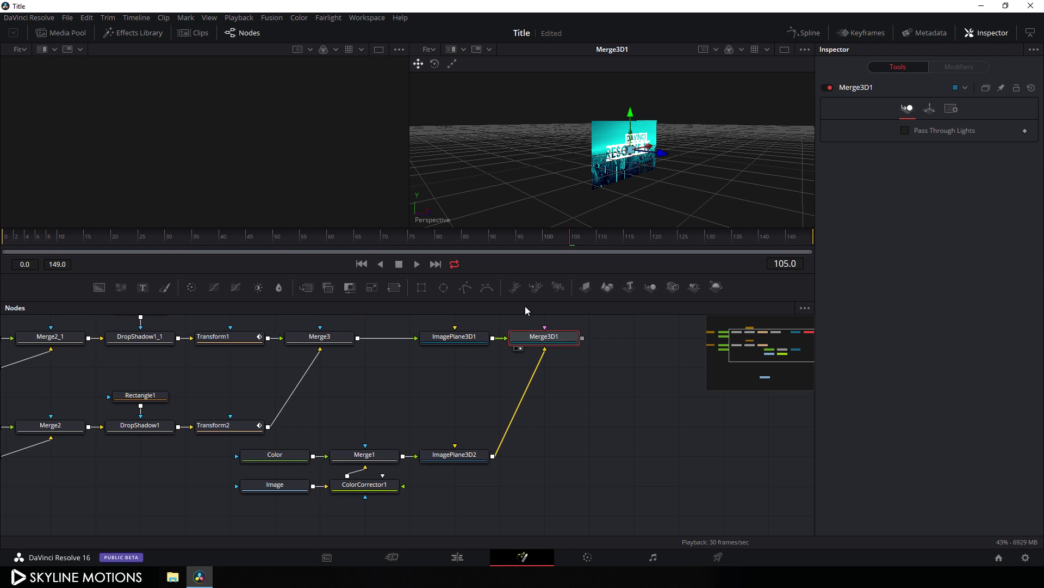
pyautogui.moveTo(532, 340); pyautogui.dragTo(428, 169)
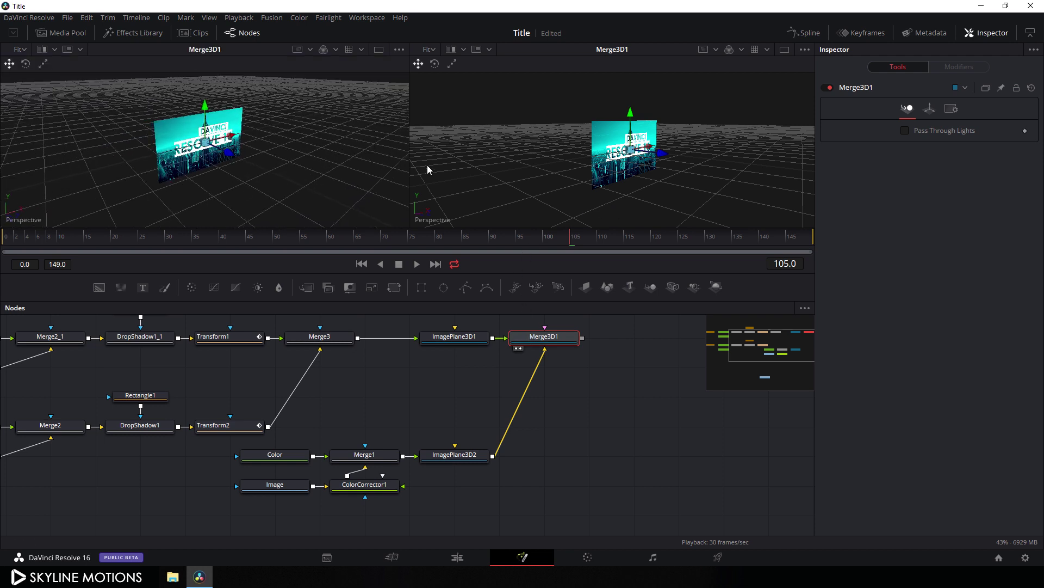
# Step: Turn off the floor grid in the right viewer's 3D options
pyautogui.rightClick(548, 140)
pyautogui.moveTo(573, 186)
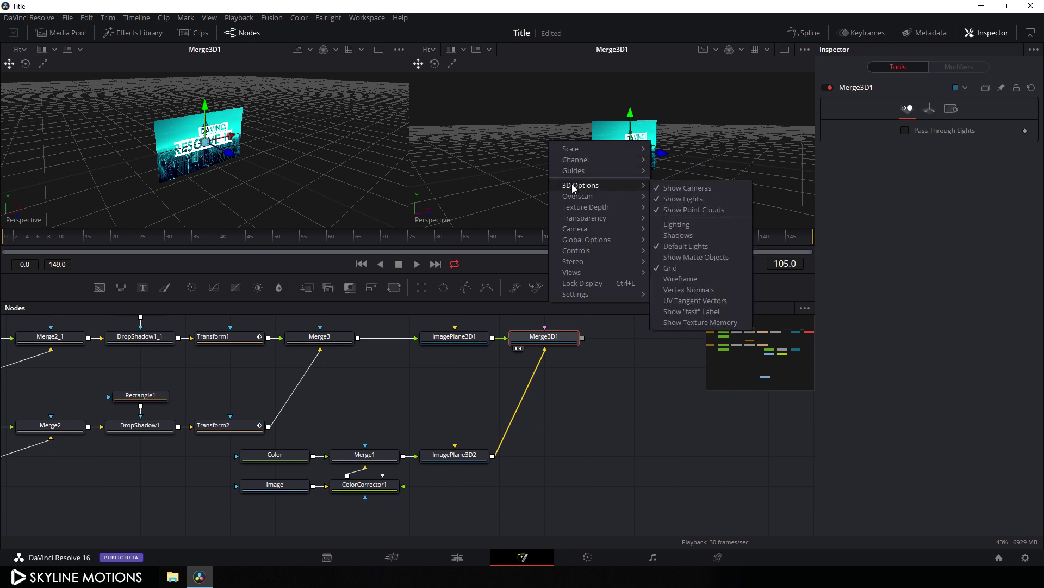
pyautogui.click(670, 268)
pyautogui.moveTo(607, 347); pyautogui.dragTo(574, 381)
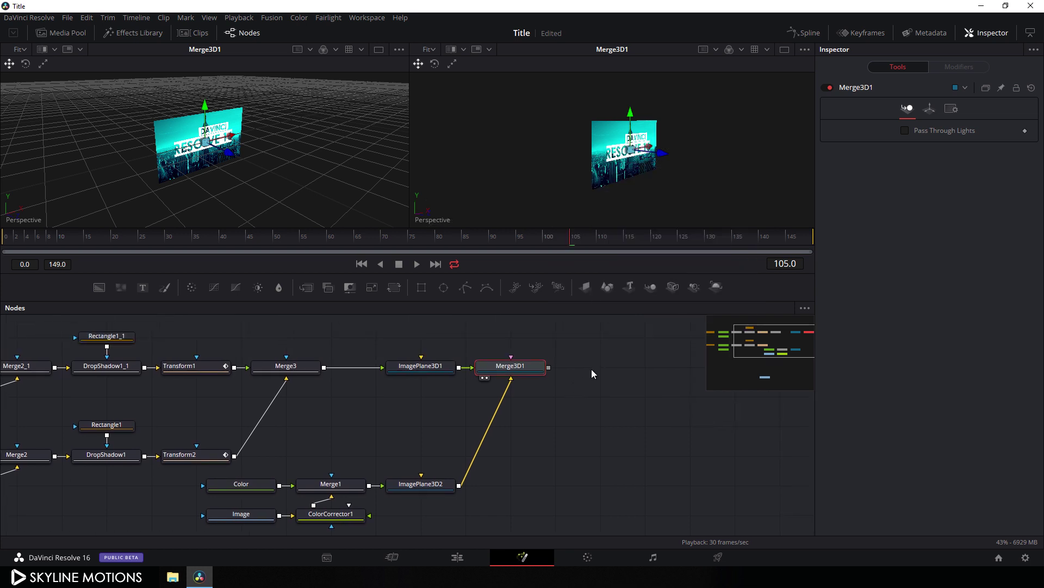
pyautogui.click(606, 351)
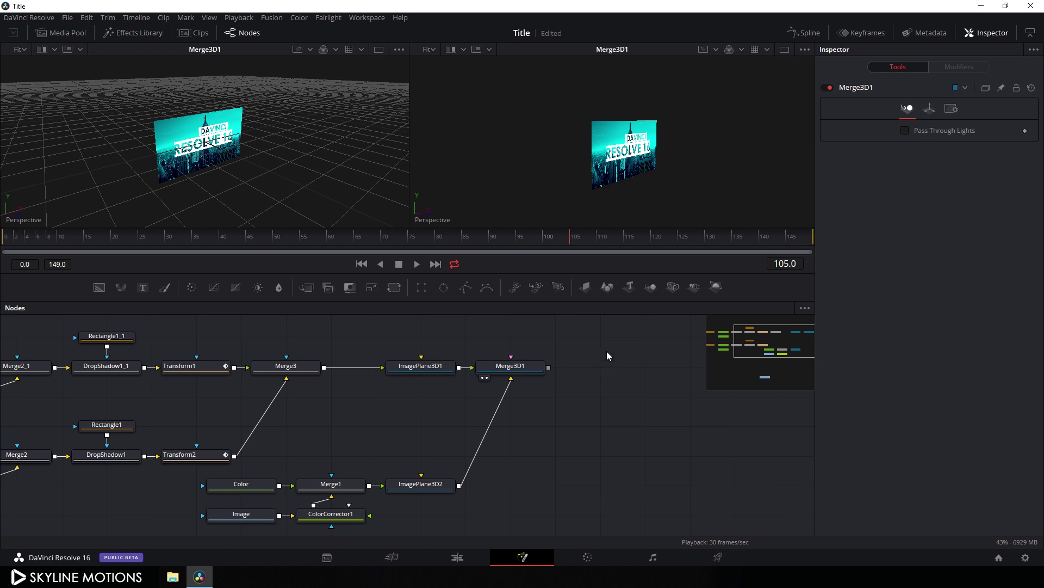
# Step: Add a Camera3D connected to Merge3D1 and rename it Cam
pyautogui.click(673, 287)
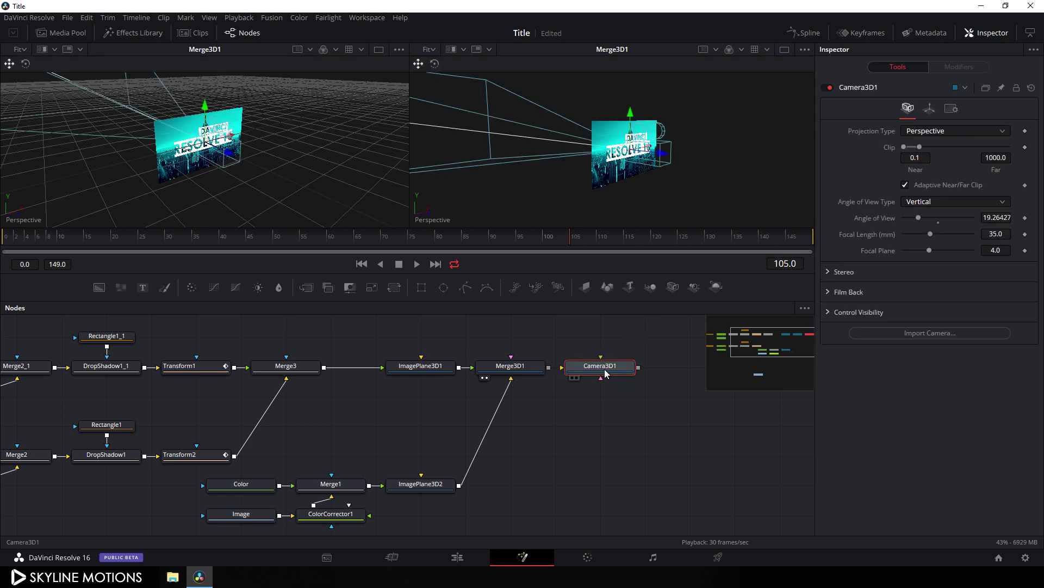
pyautogui.moveTo(605, 372); pyautogui.dragTo(536, 364)
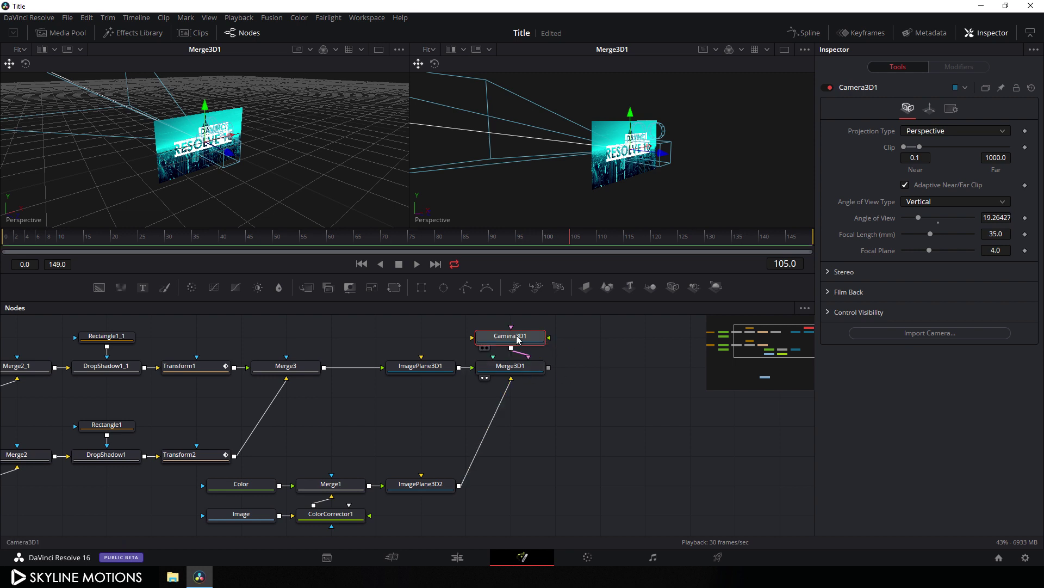
pyautogui.press('F2')
pyautogui.click(503, 300)
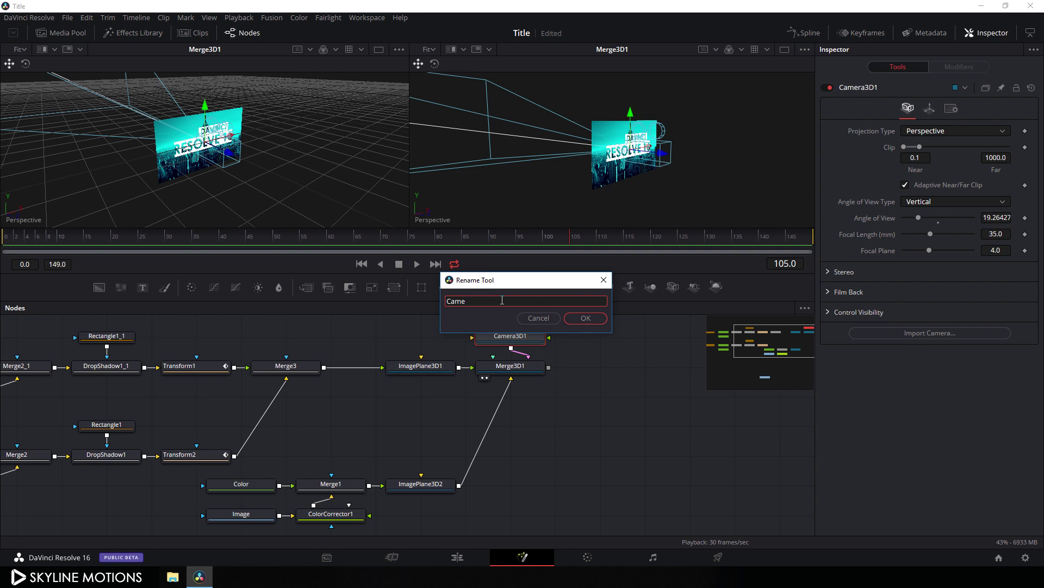
pyautogui.press('Return')
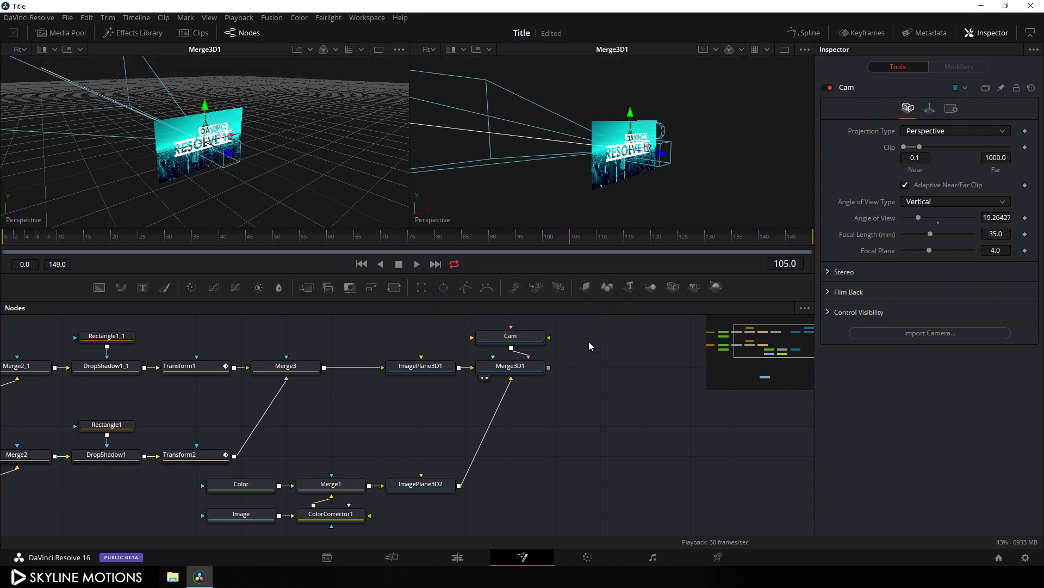
# Step: Pull the camera back and set the viewer to look through Cam
pyautogui.moveTo(229, 158); pyautogui.dragTo(407, 239)
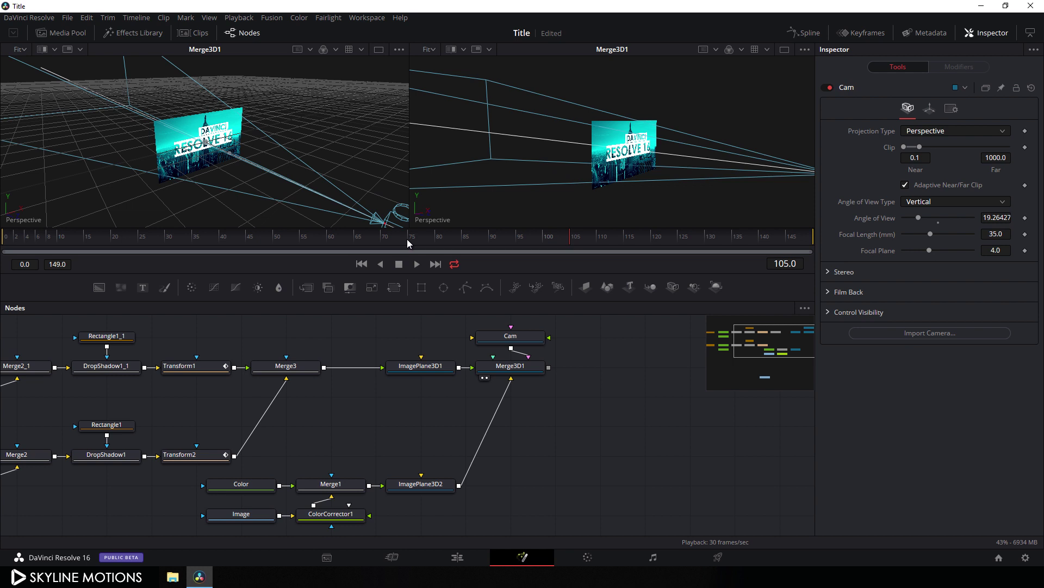
pyautogui.rightClick(619, 122)
pyautogui.moveTo(654, 208)
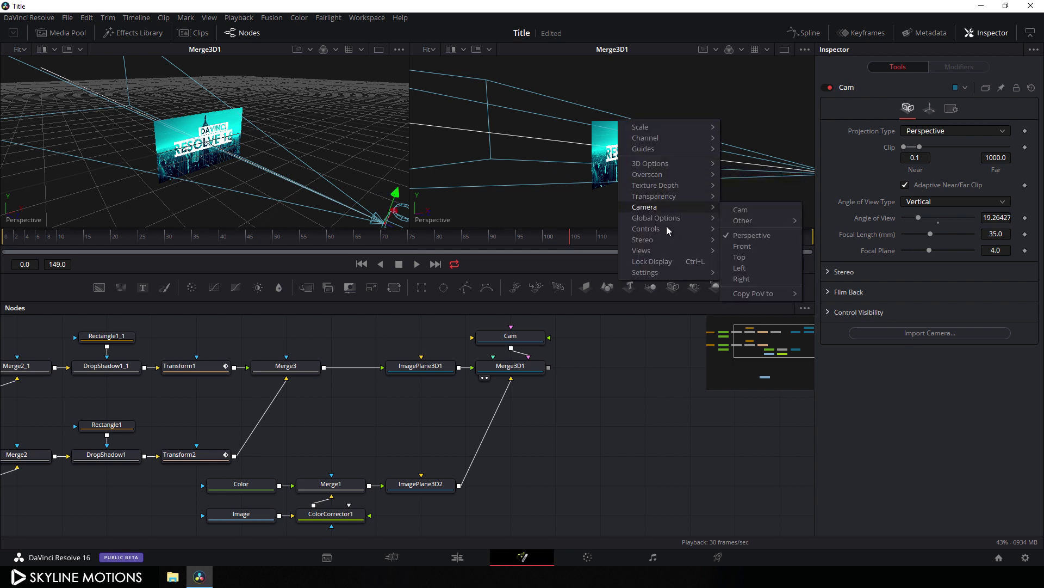
pyautogui.click(740, 210)
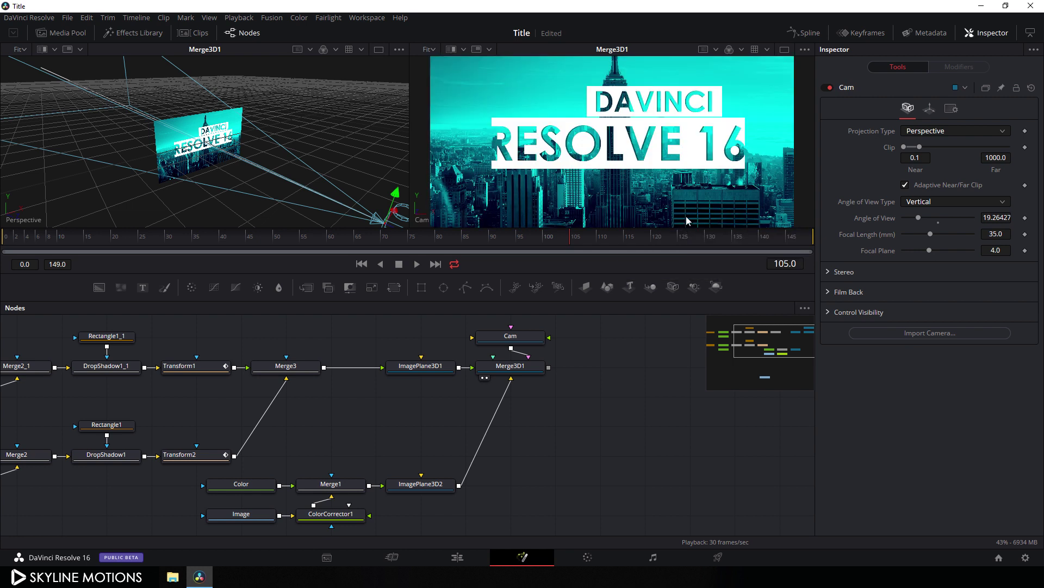
pyautogui.click(523, 338)
pyautogui.moveTo(602, 244); pyautogui.dragTo(851, 256)
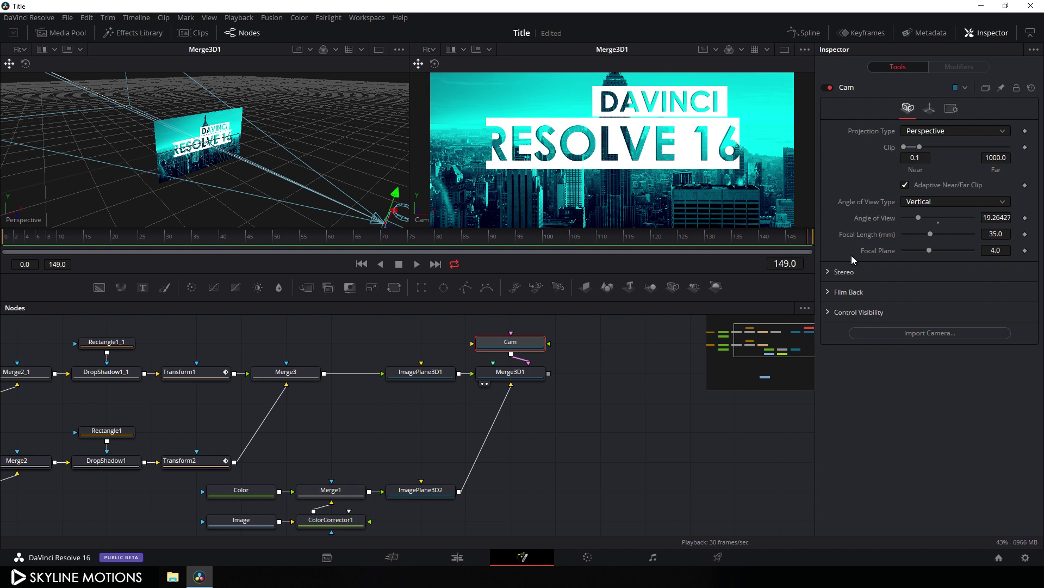
# Step: At frame 149 set Cam's Translation Z to 2.0 and keyframe it
pyautogui.click(930, 108)
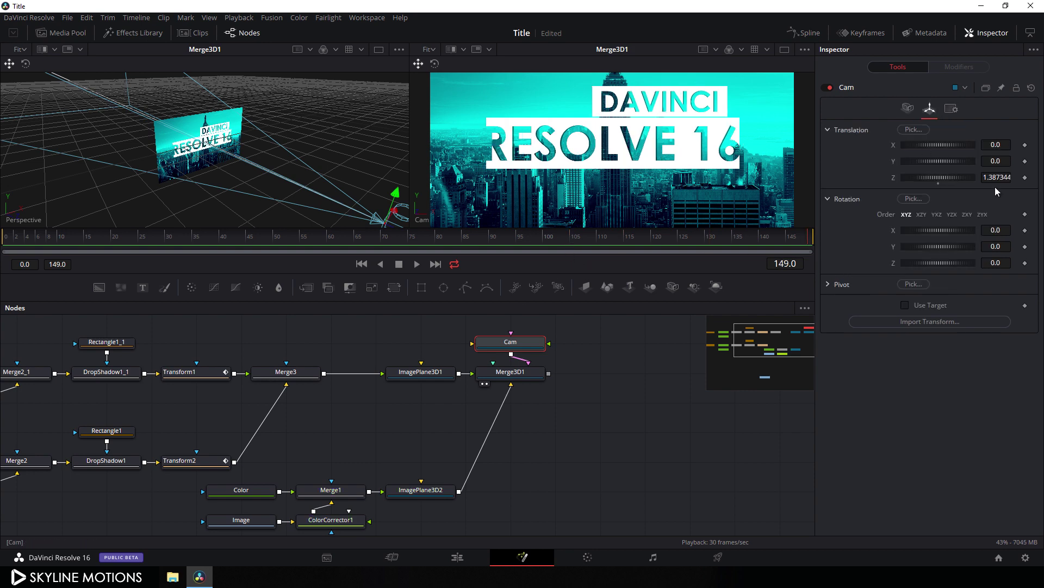
pyautogui.moveTo(941, 177); pyautogui.dragTo(949, 176)
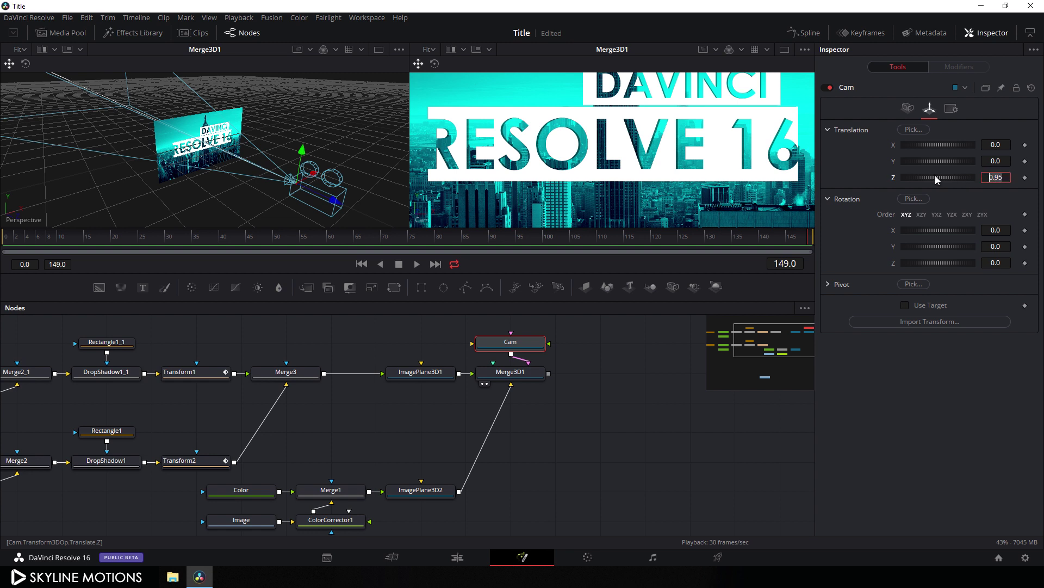
pyautogui.write('2')
pyautogui.press('Tab')
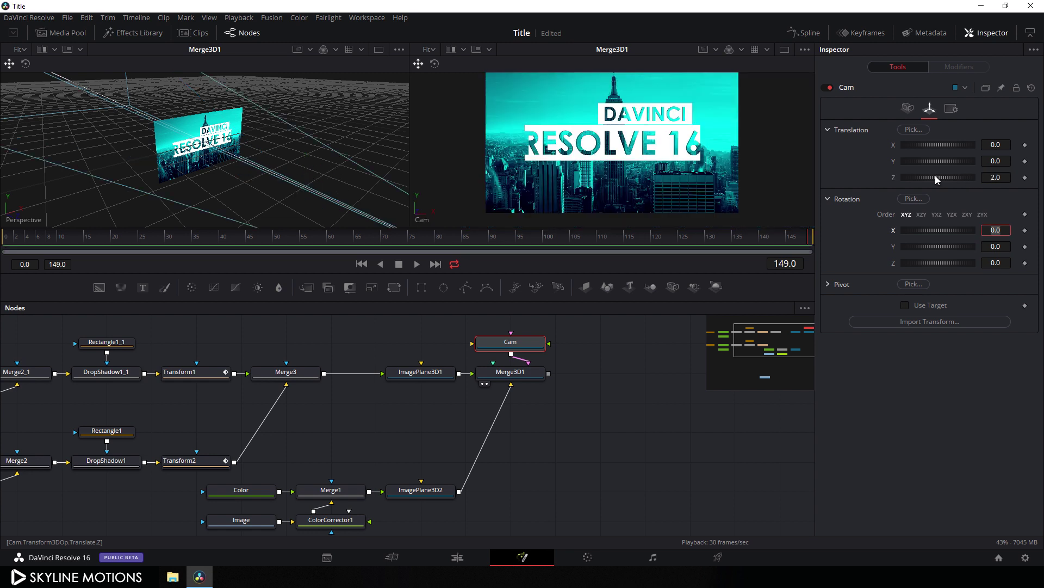
pyautogui.rightClick(893, 178)
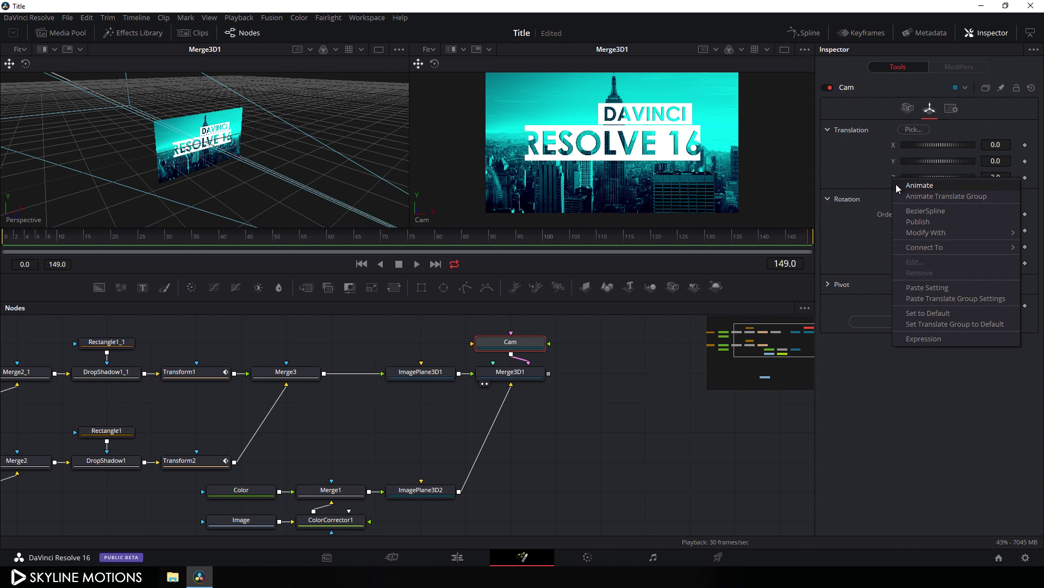
pyautogui.click(897, 185)
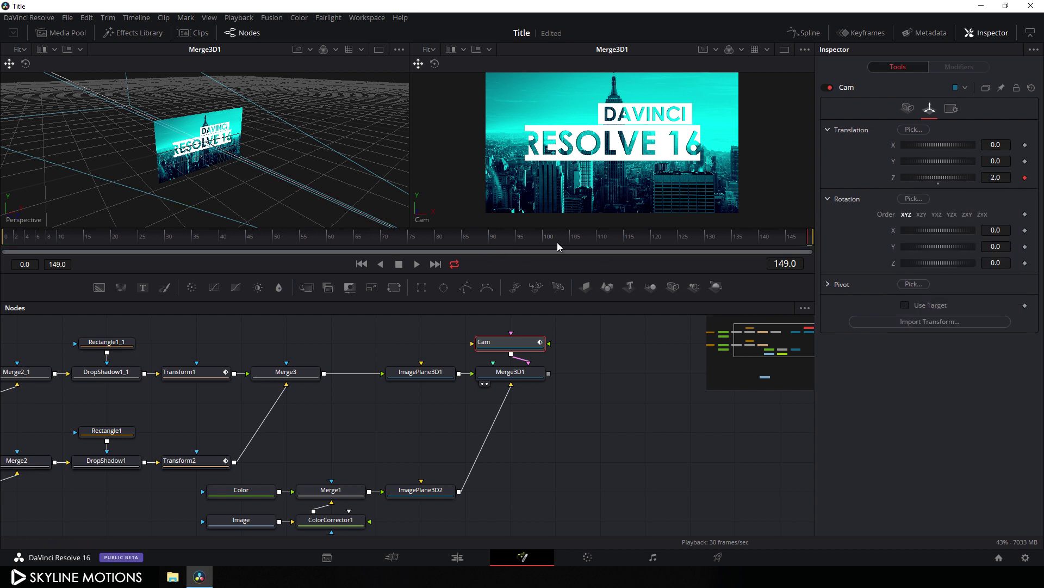
# Step: Set Cam's Translation Z to 2.5 at frame 0 and preview the push-in
pyautogui.moveTo(557, 242); pyautogui.dragTo(4, 248)
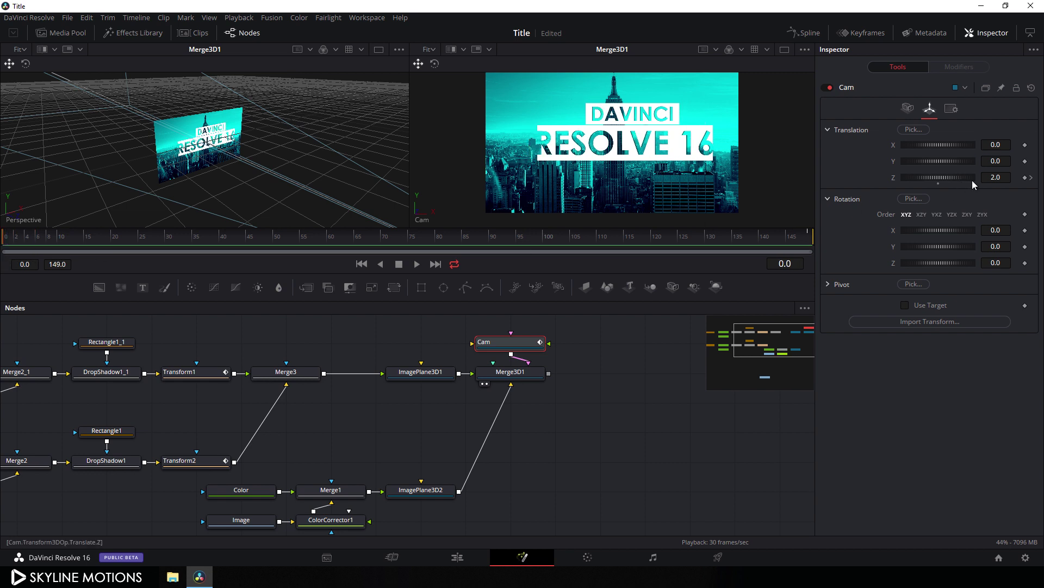
pyautogui.click(1007, 179)
pyautogui.press('Tab')
pyautogui.moveTo(97, 246); pyautogui.dragTo(6, 243)
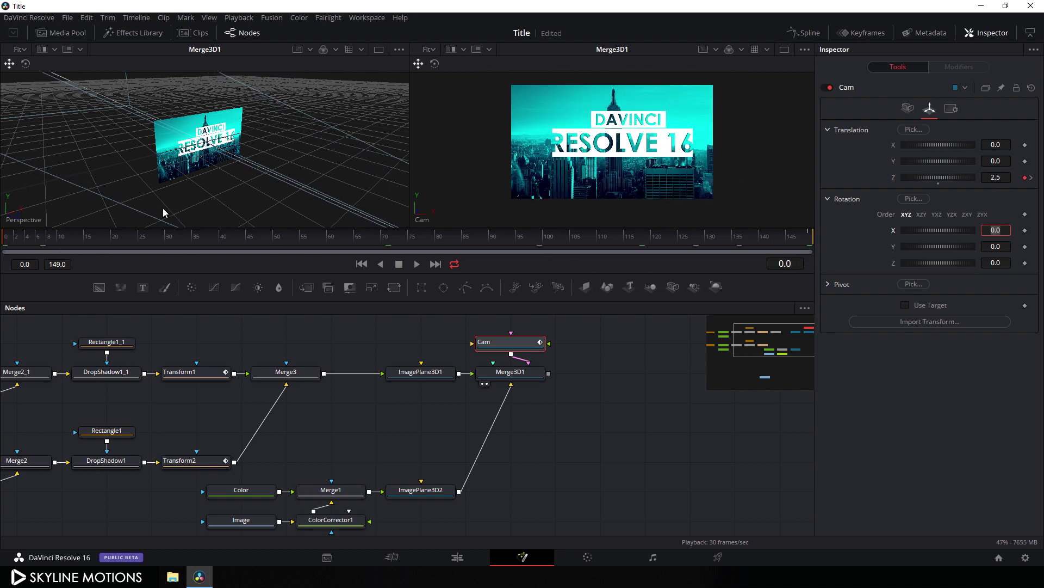
pyautogui.moveTo(165, 212); pyautogui.dragTo(211, 172)
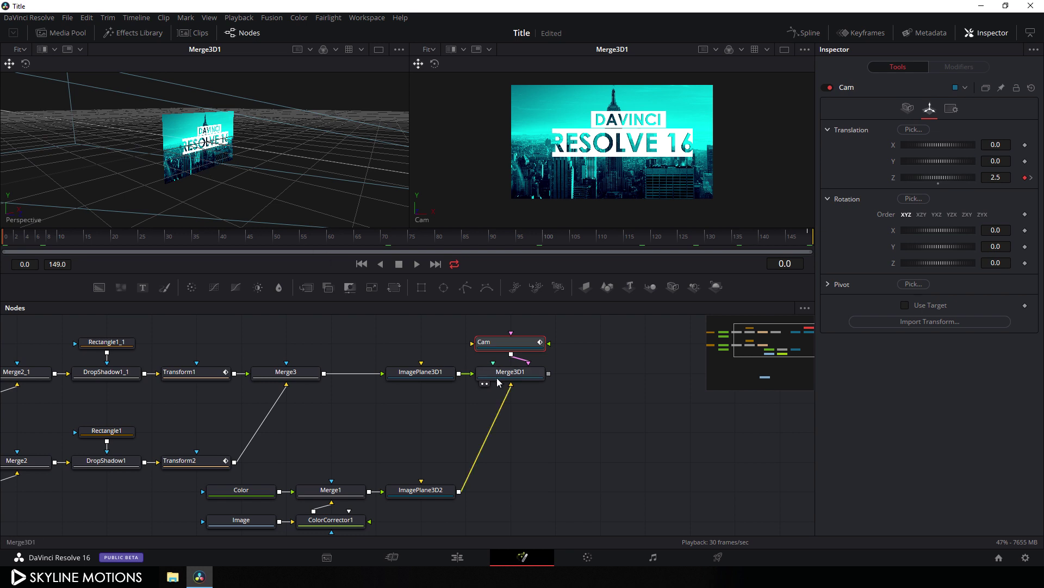
# Step: Move the ImagePlane3D2 city plane back to Translation Z -3.0
pyautogui.click(411, 490)
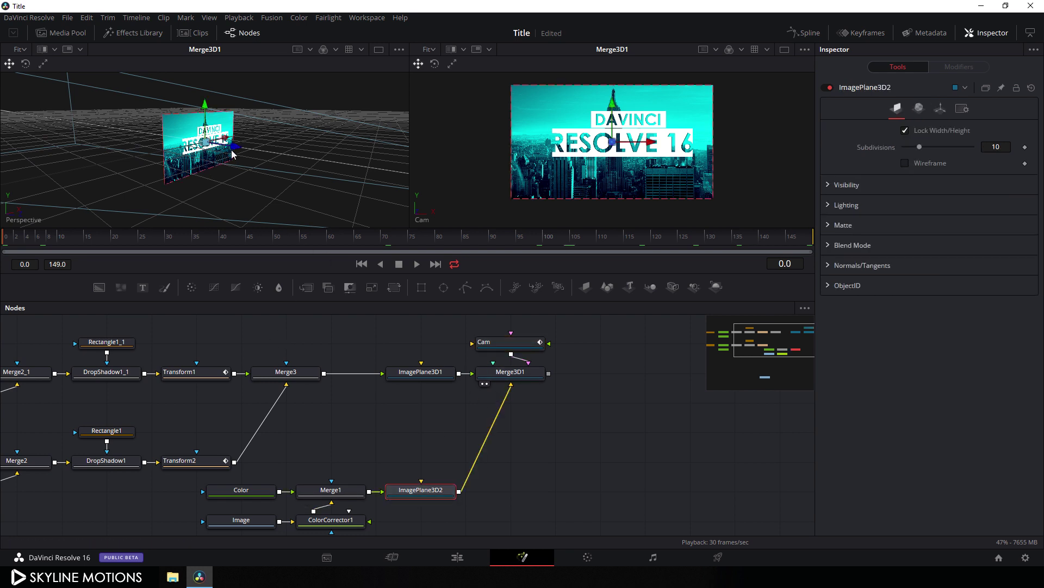
pyautogui.moveTo(233, 154); pyautogui.dragTo(83, 124)
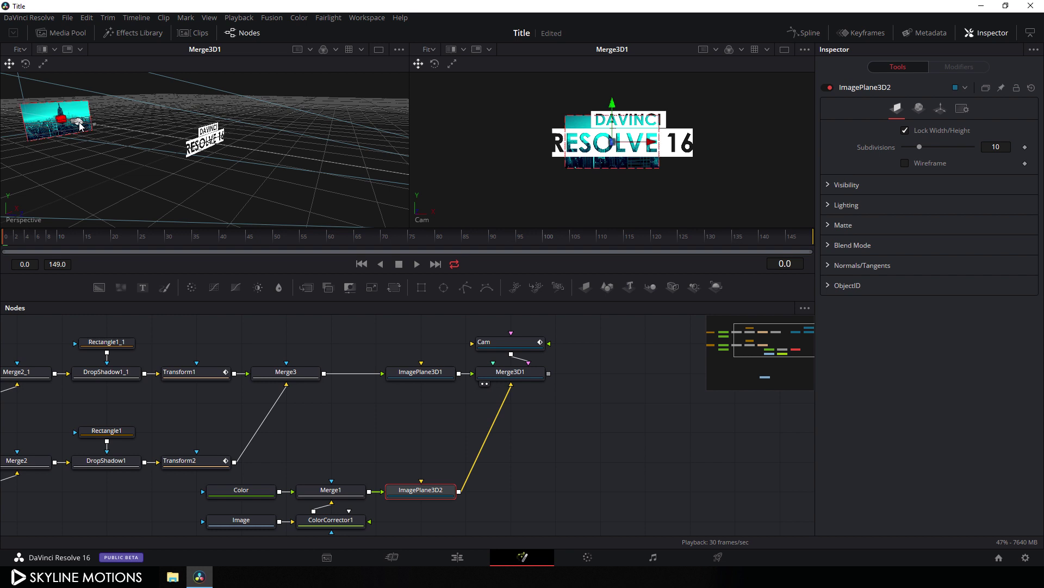
pyautogui.click(941, 113)
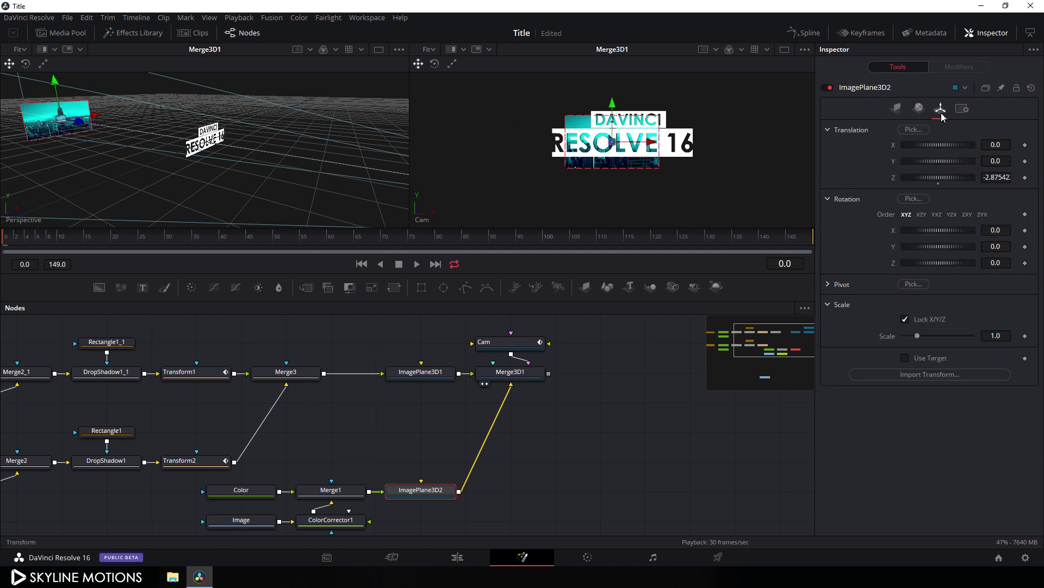
pyautogui.click(997, 181)
pyautogui.doubleClick(992, 179)
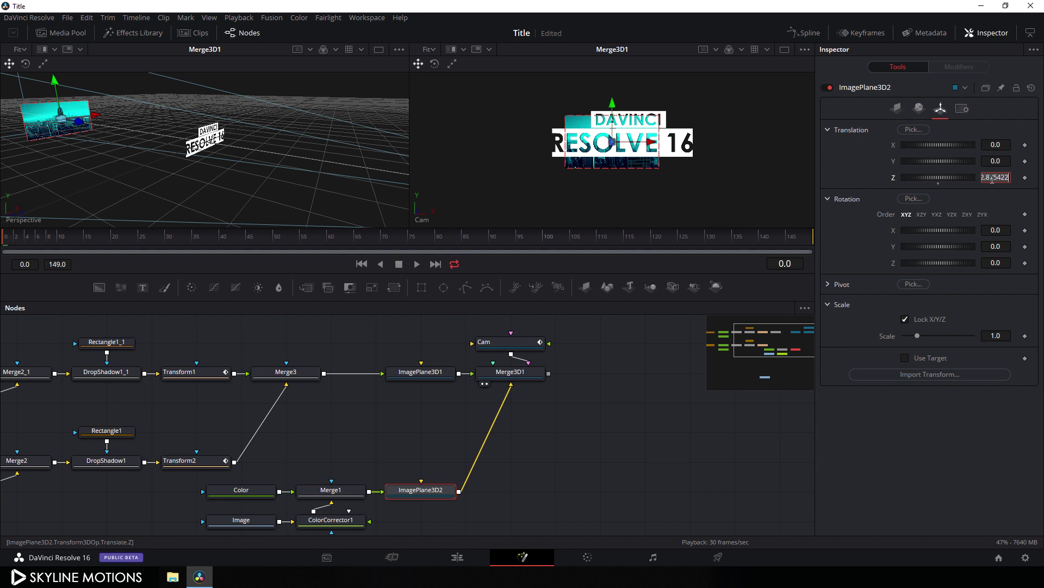
pyautogui.press('BackSpace')
pyautogui.write('-3')
pyautogui.press('Tab')
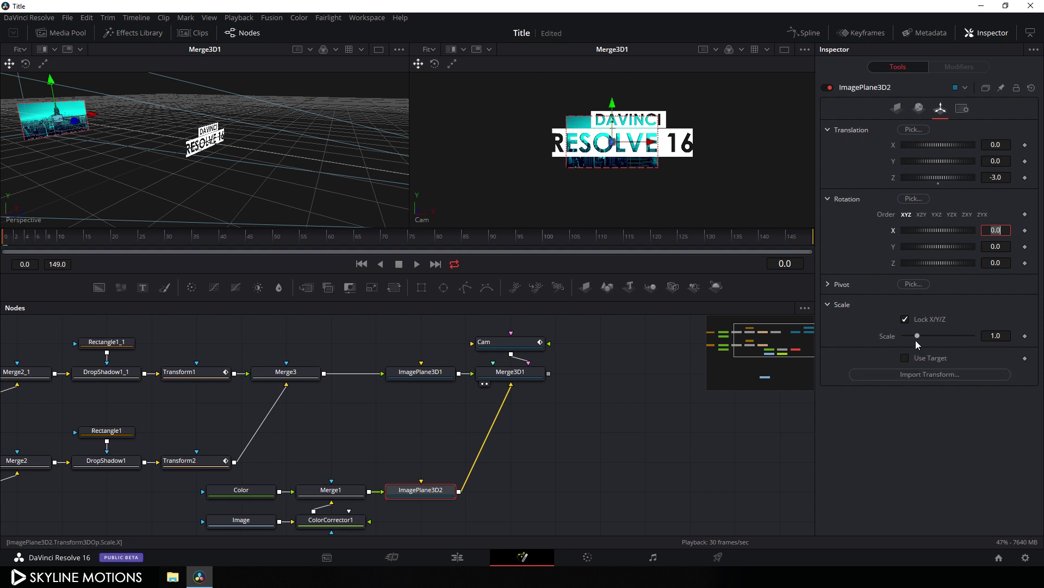
# Step: Scale the city plane up to about 4.57 so it fills the Cam view
pyautogui.moveTo(918, 336); pyautogui.dragTo(1006, 337)
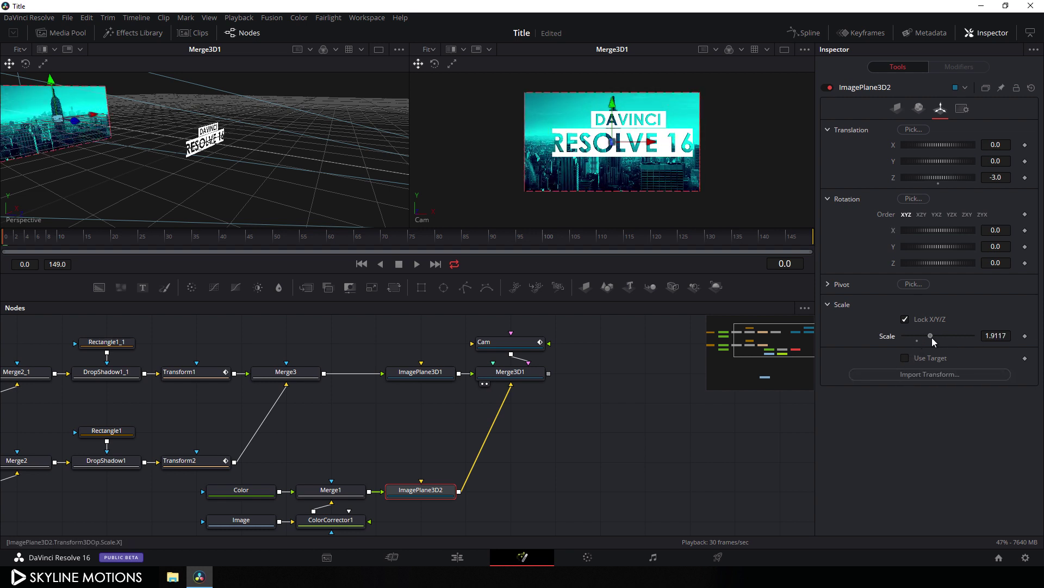
pyautogui.moveTo(932, 337); pyautogui.dragTo(968, 342)
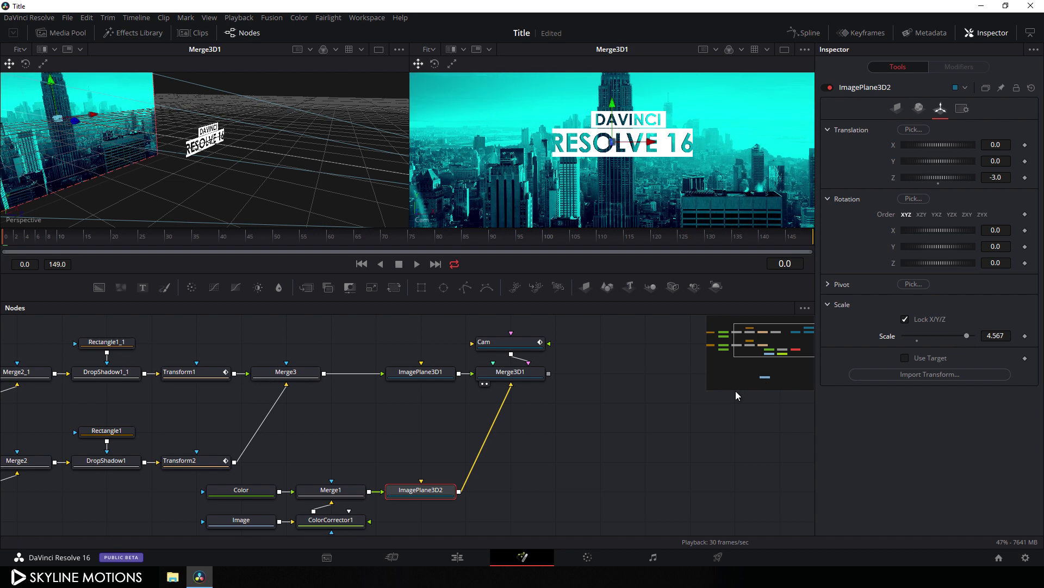
pyautogui.click(423, 379)
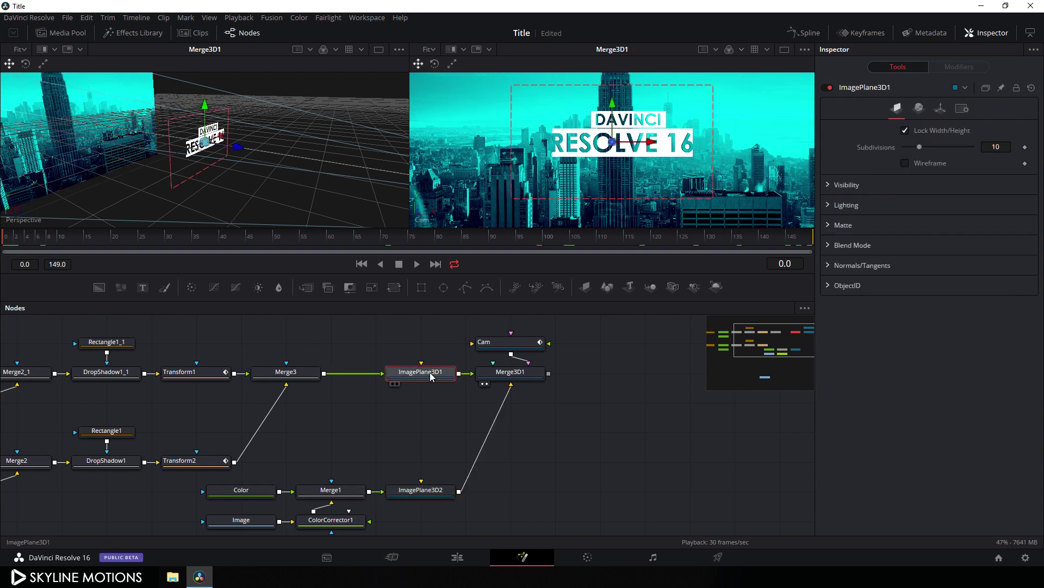
# Step: Set the ImagePlane3D1 title plane's Scale to 1.1
pyautogui.click(940, 109)
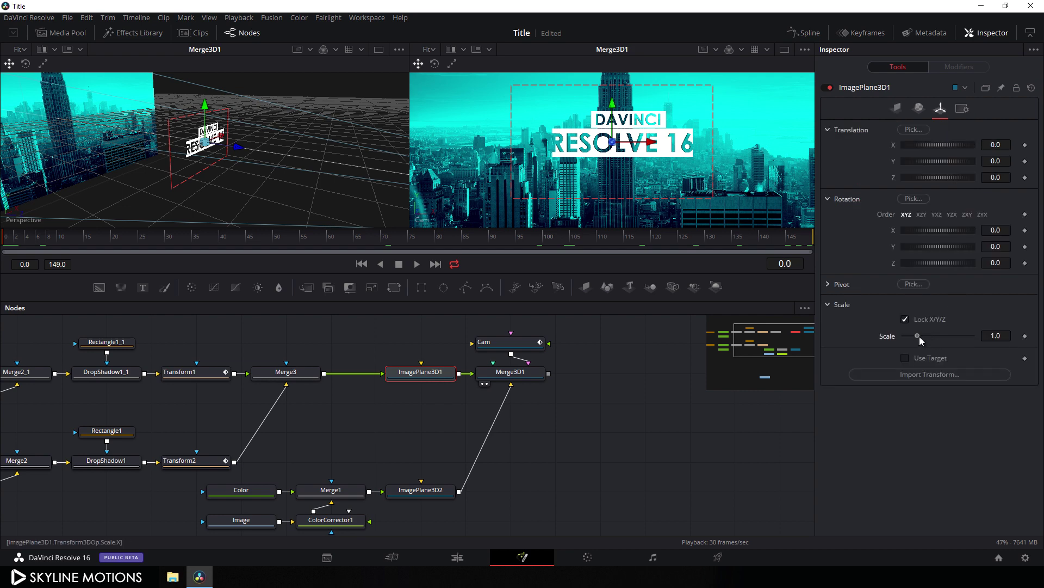
pyautogui.moveTo(919, 336); pyautogui.dragTo(922, 337)
pyautogui.click(982, 336)
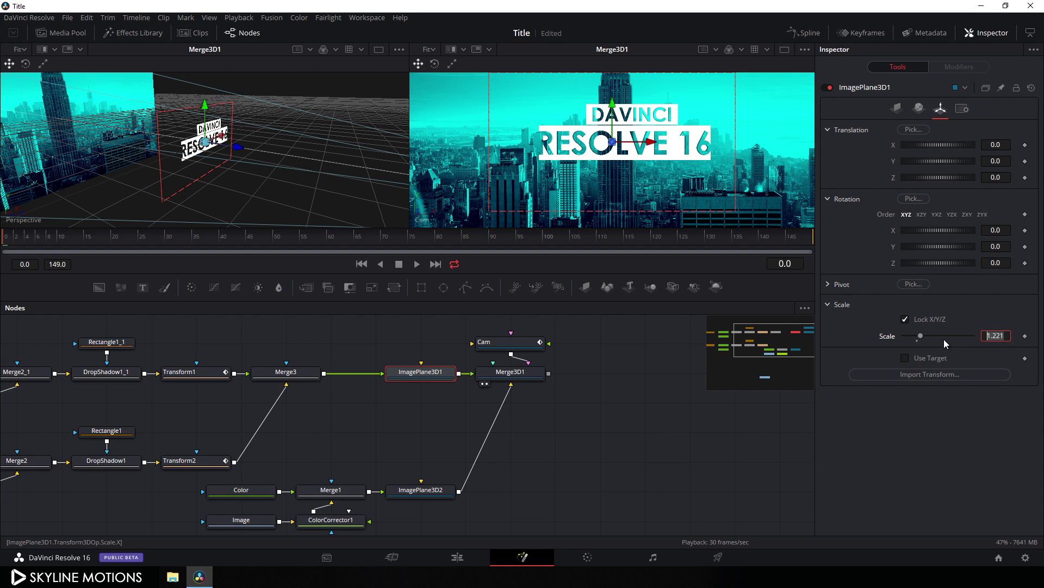
pyautogui.write('1.1')
pyautogui.press('Return')
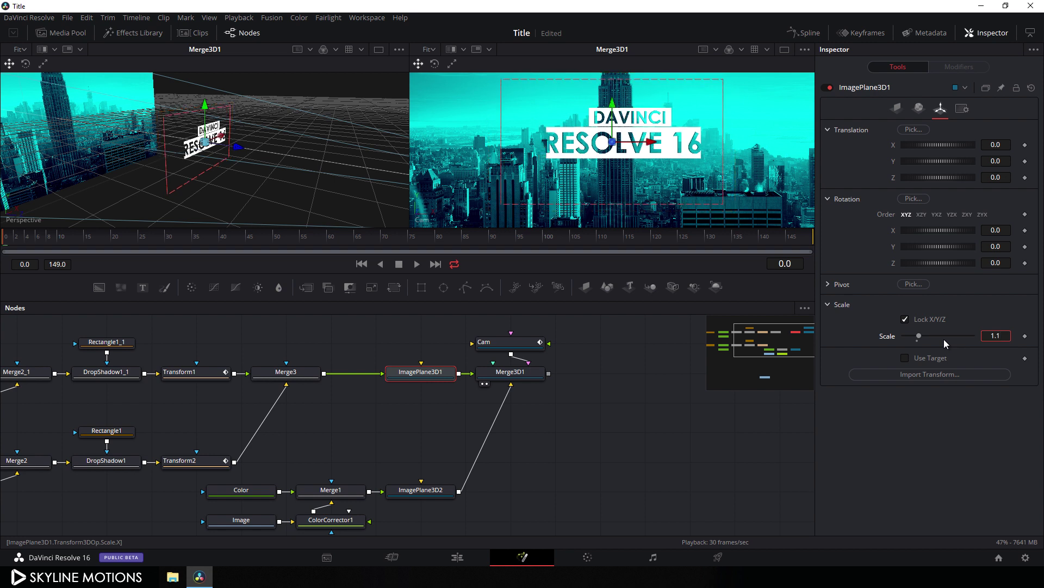
# Step: Lower the title plane slightly to Translation Y -0.072546, then go to frame 149
pyautogui.moveTo(544, 279); pyautogui.dragTo(541, 310)
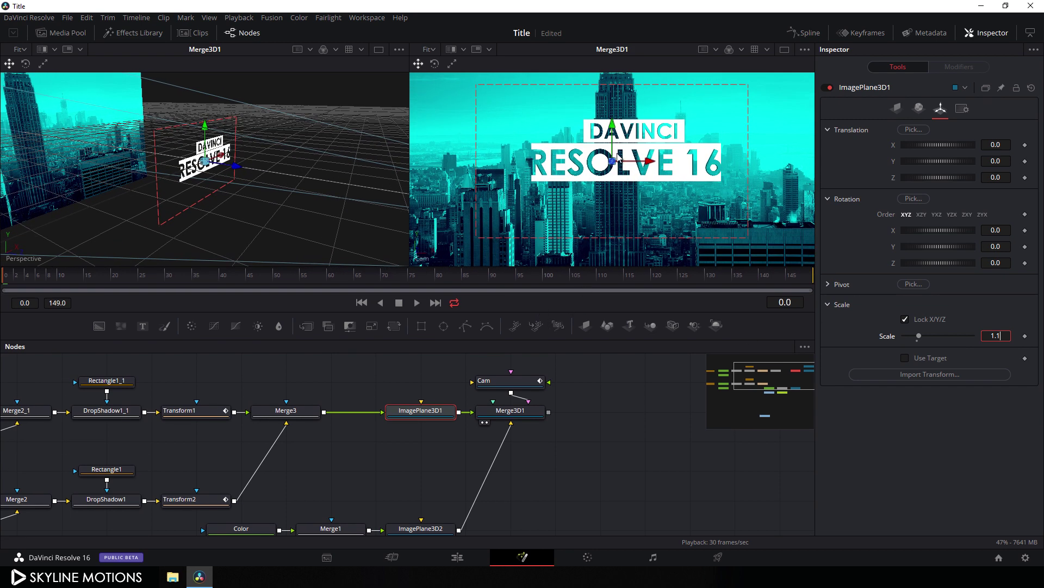
pyautogui.moveTo(612, 129); pyautogui.dragTo(621, 145)
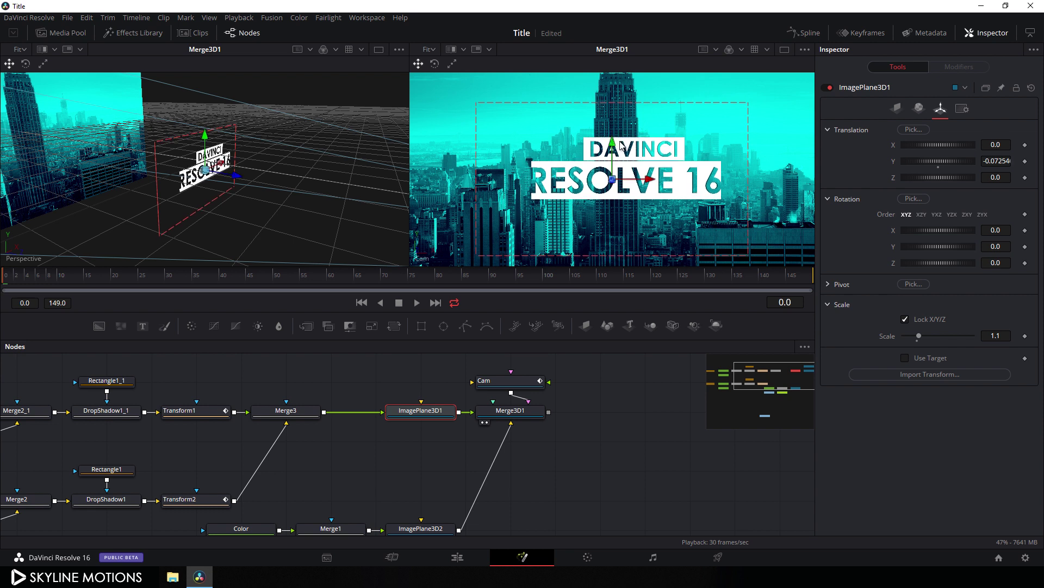
pyautogui.click(592, 411)
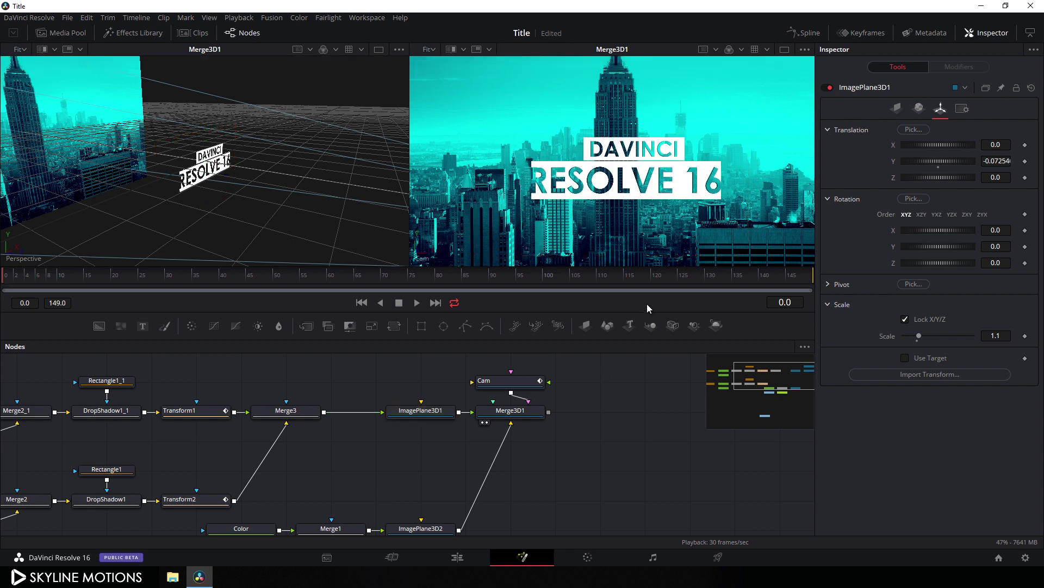
pyautogui.moveTo(612, 279); pyautogui.dragTo(844, 279)
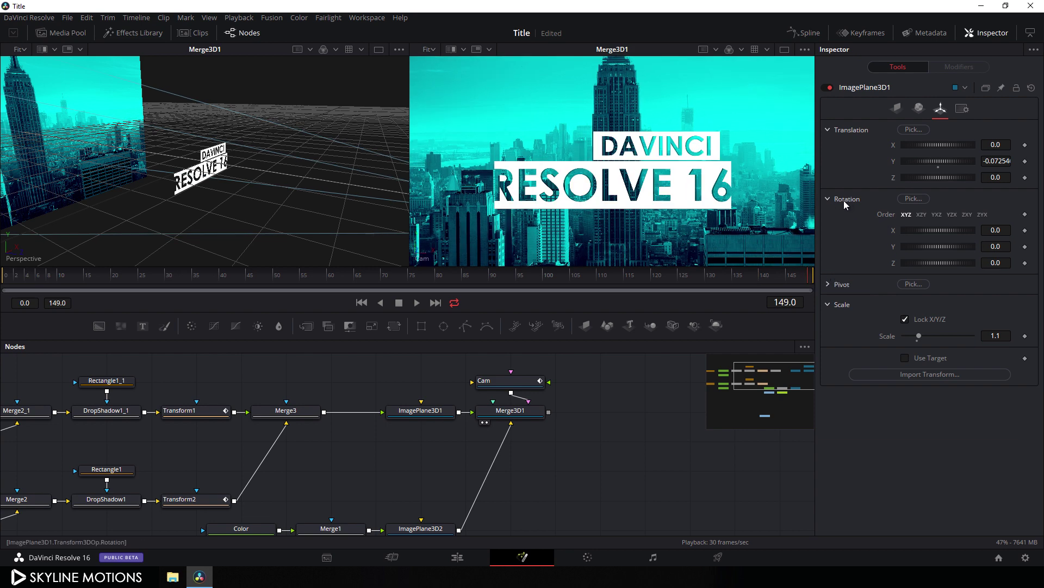
# Step: At frame 149, set the title plane's Rotation Y to 20 and animate it
pyautogui.moveTo(926, 249); pyautogui.dragTo(930, 251)
pyautogui.click(996, 246)
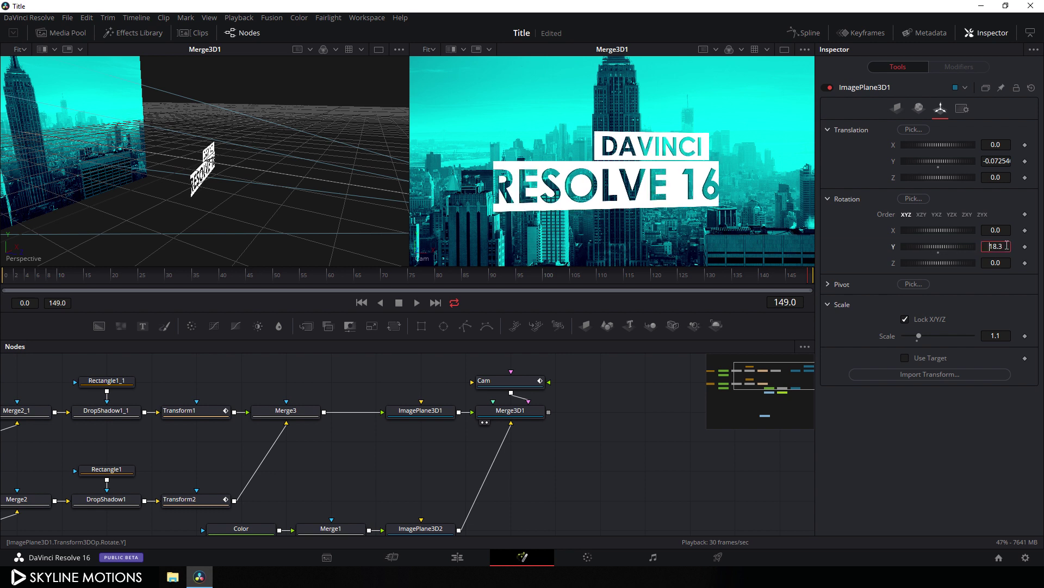
pyautogui.write('20')
pyautogui.press('Tab')
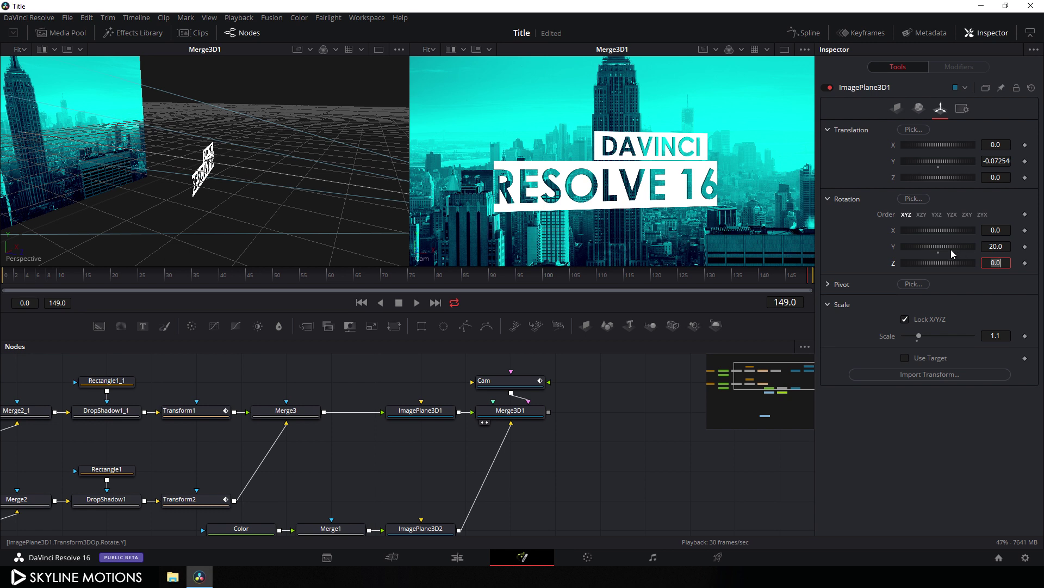
pyautogui.rightClick(893, 246)
pyautogui.click(909, 255)
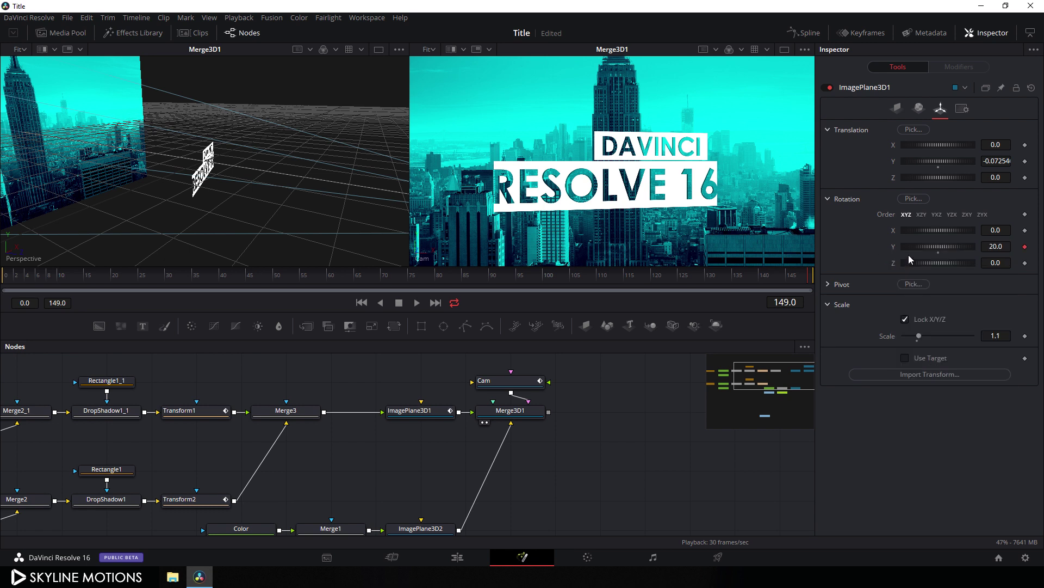
# Step: At frame 0, set Rotation Y to 30 and preview the turn mid-shot
pyautogui.moveTo(758, 282); pyautogui.dragTo(5, 283)
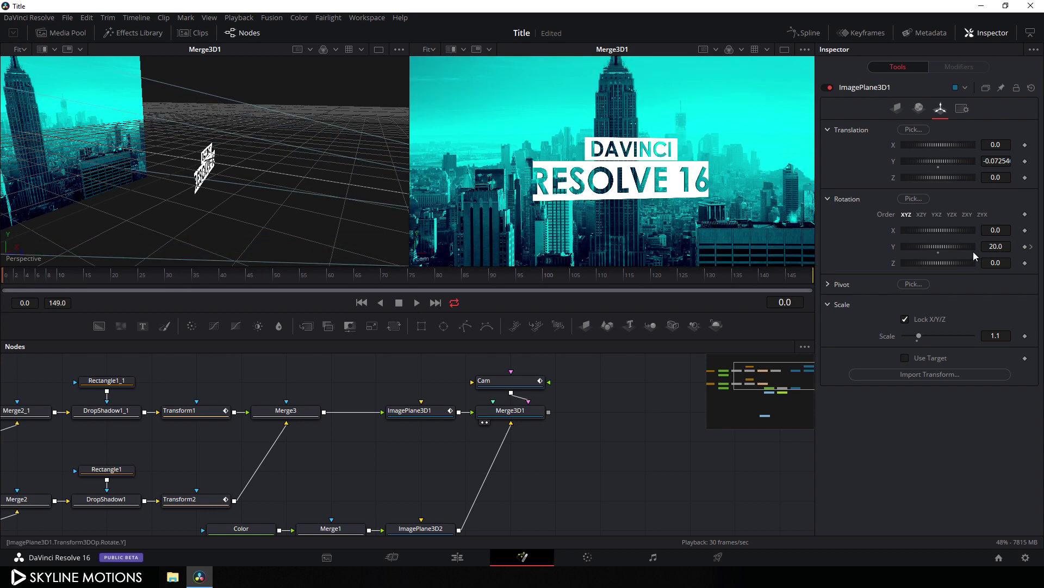
pyautogui.click(1008, 246)
pyautogui.moveTo(999, 246); pyautogui.dragTo(961, 249)
pyautogui.write('30')
pyautogui.press('Tab')
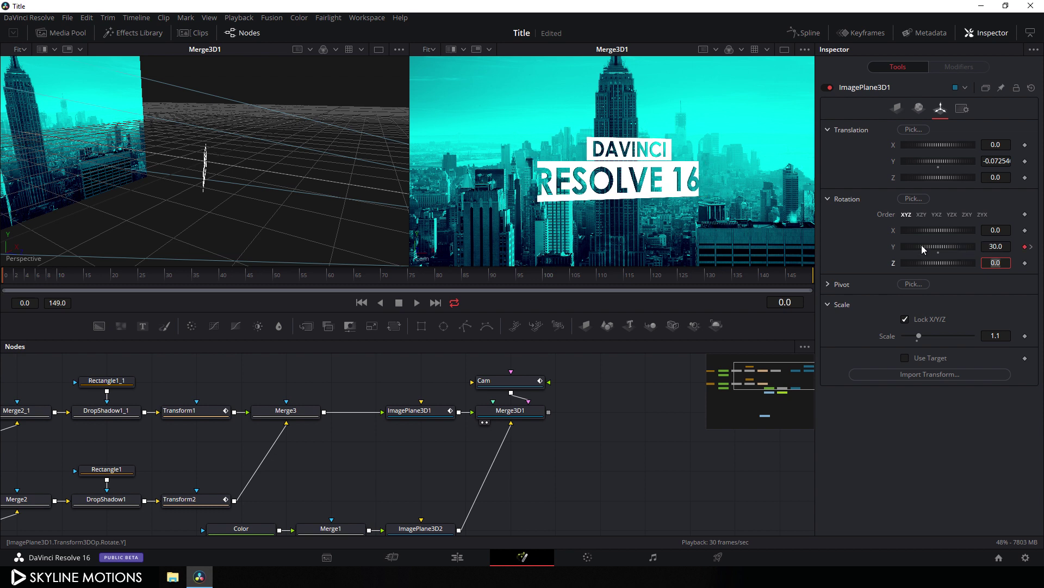
pyautogui.moveTo(18, 280); pyautogui.dragTo(802, 292)
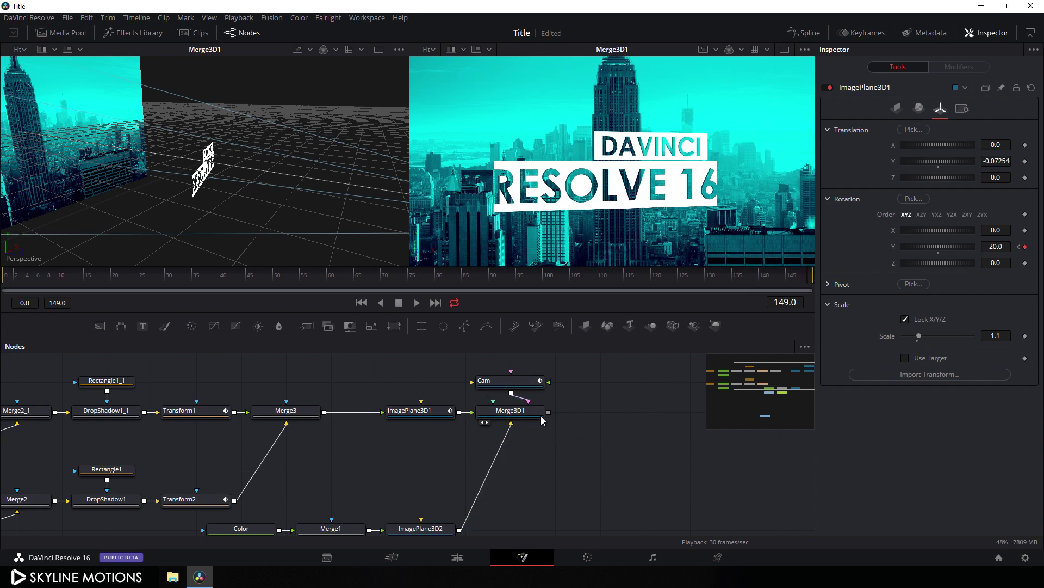
pyautogui.click(521, 416)
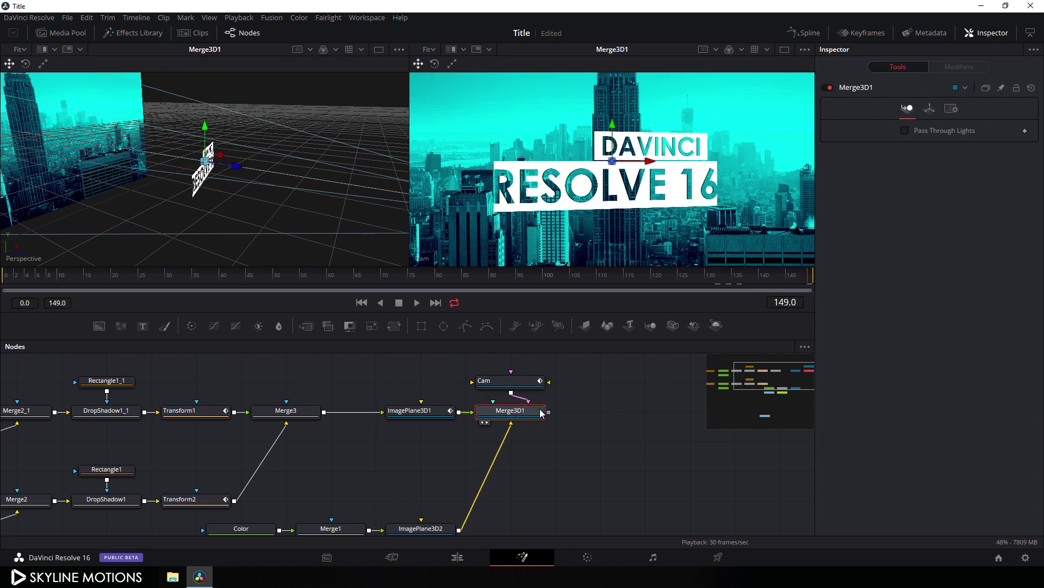
# Step: Add a Renderer3D1 node after Merge3D1 and show it in viewer 2
pyautogui.click(717, 326)
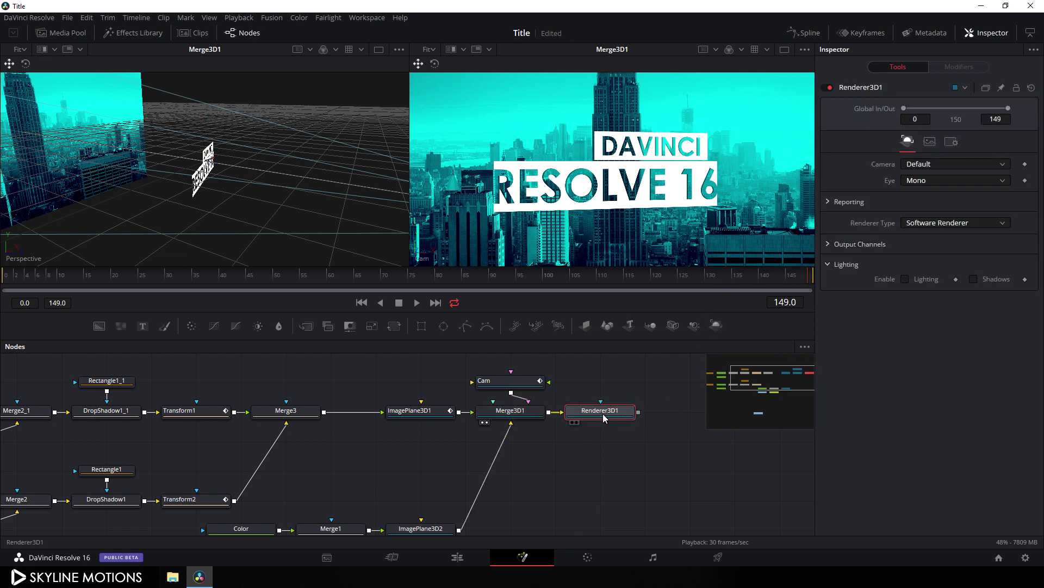
pyautogui.press('2')
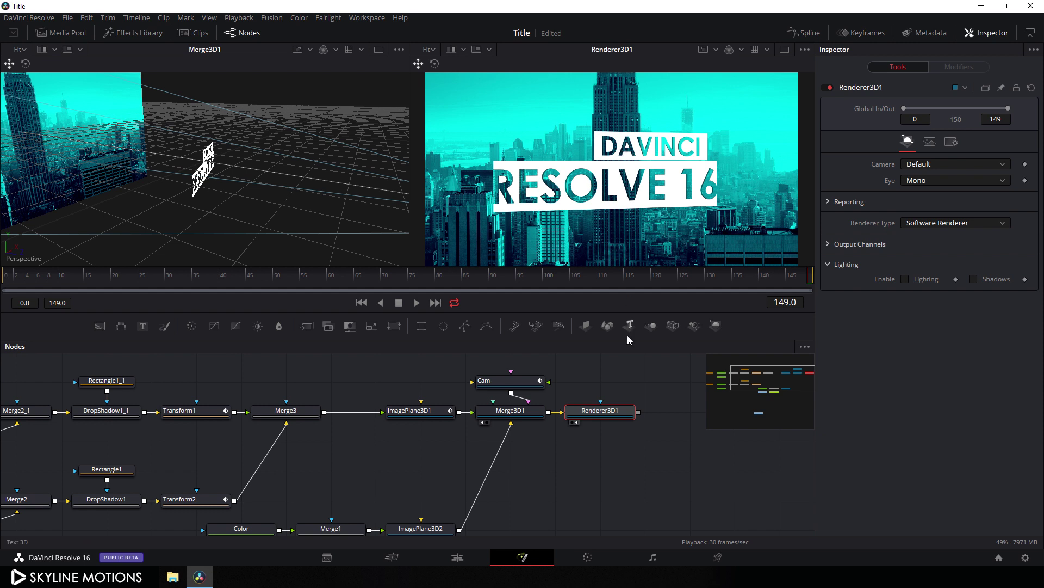
pyautogui.hscroll(3, 655, 413)
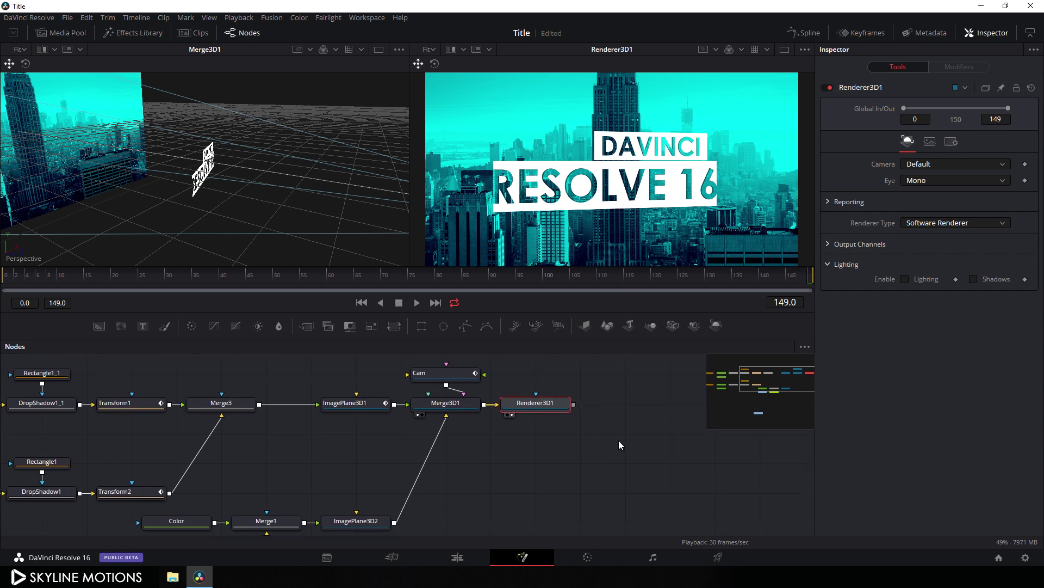
pyautogui.scroll(-3, 619, 439)
pyautogui.scroll(-8, 613, 422)
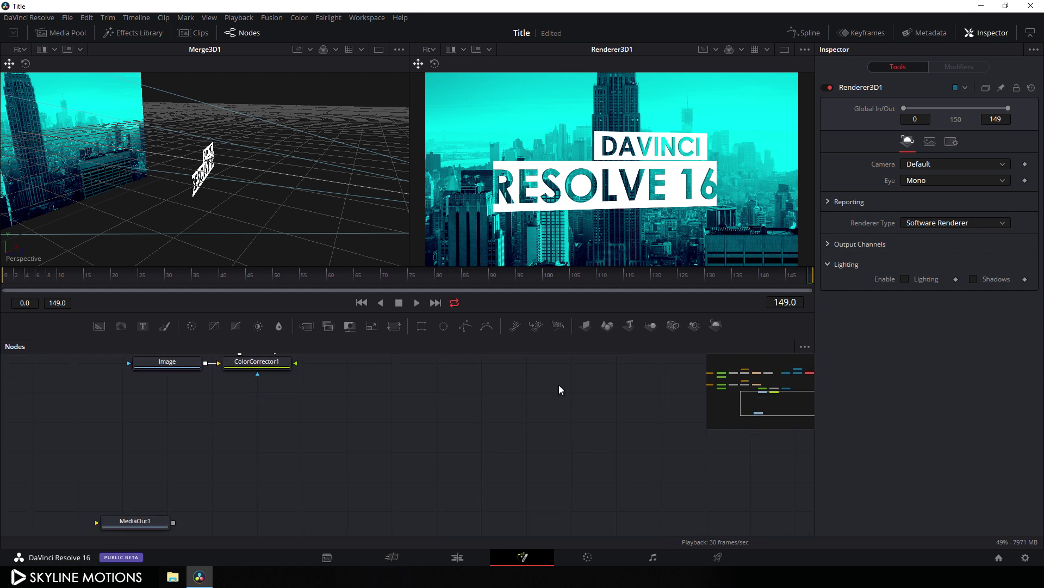
# Step: Connect Renderer3D1's output to MediaOut1 and return to the Edit page
pyautogui.moveTo(148, 497); pyautogui.dragTo(588, 392)
pyautogui.scroll(8, 554, 483)
pyautogui.scroll(3, 582, 435)
pyautogui.hscroll(2, 582, 435)
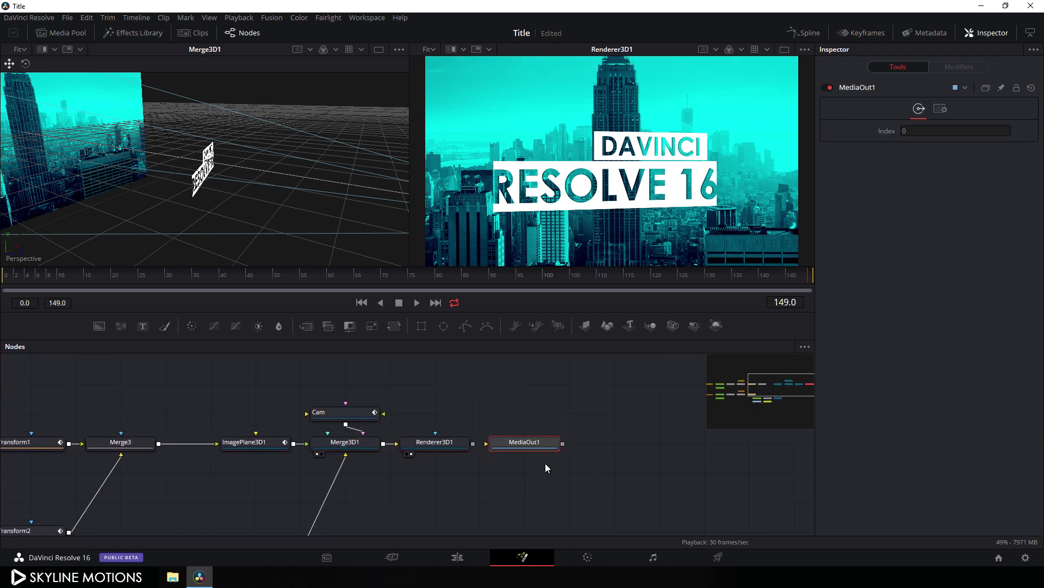
pyautogui.moveTo(540, 438); pyautogui.dragTo(540, 412)
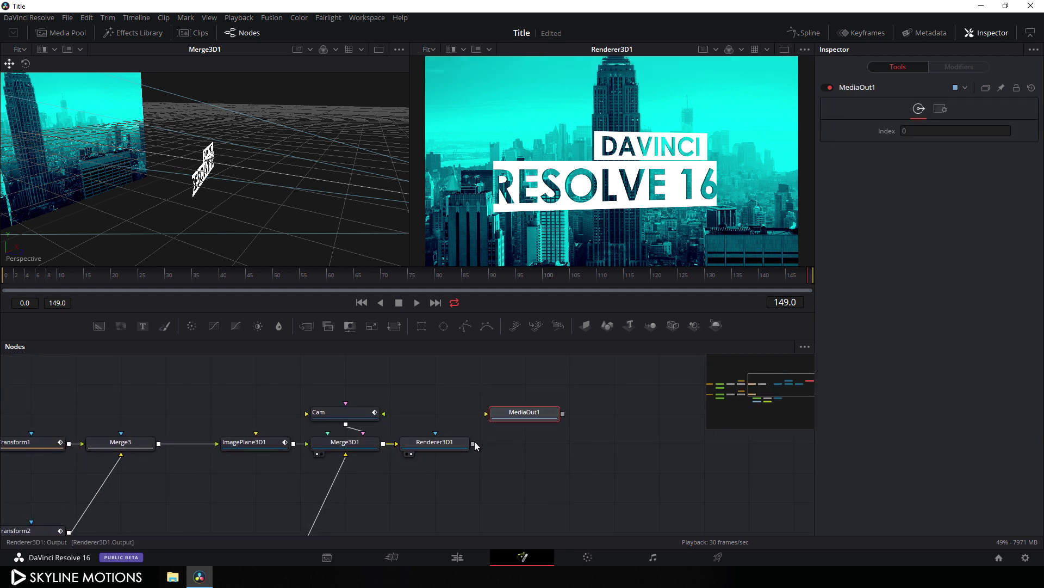
pyautogui.moveTo(473, 443); pyautogui.dragTo(520, 414)
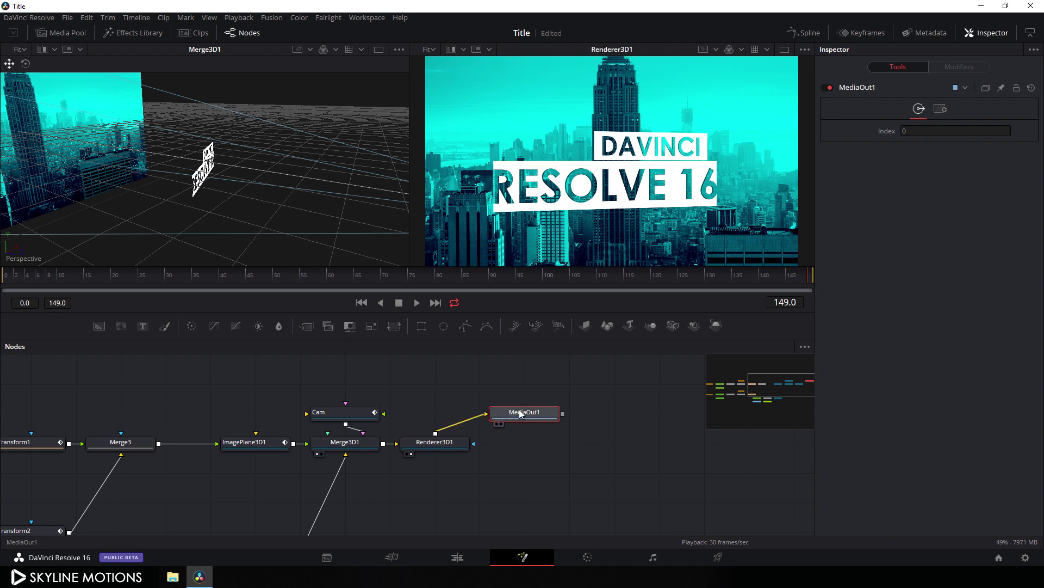
pyautogui.click(457, 557)
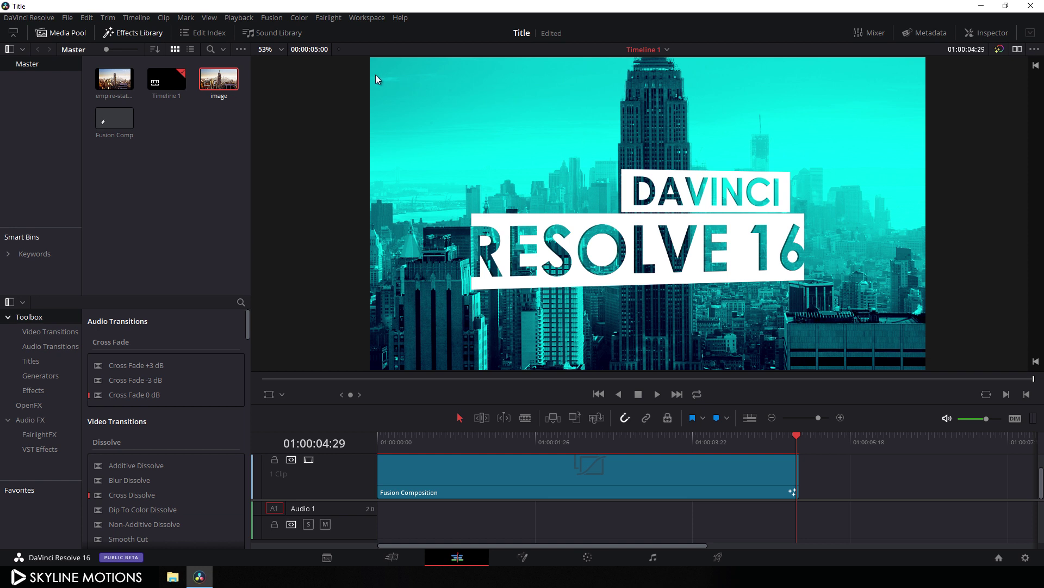
# Step: Apply 2.35 output blanking to the timeline and scrub to check the letterbox
pyautogui.click(141, 16)
pyautogui.moveTo(204, 378)
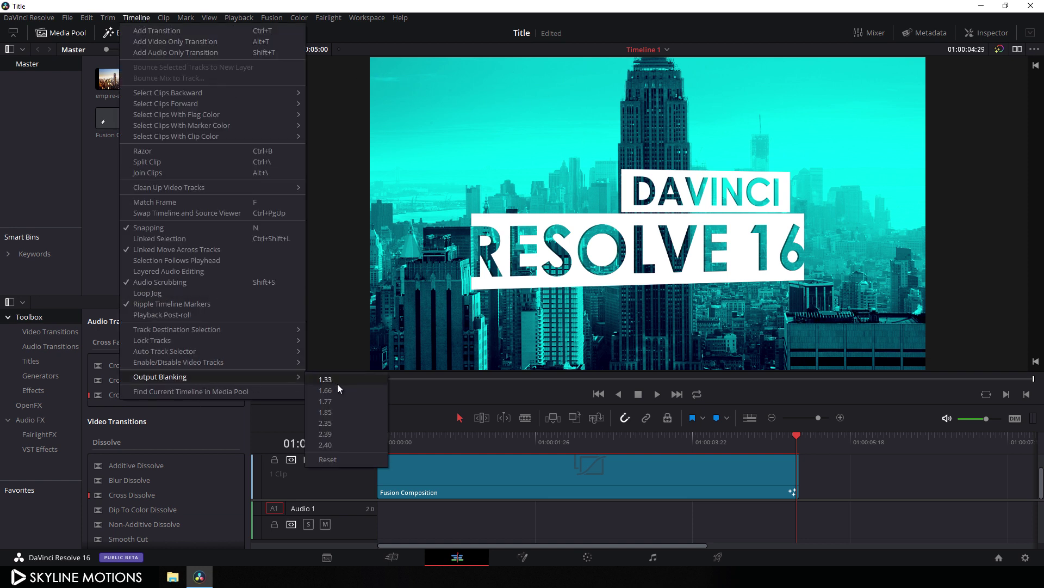
pyautogui.click(338, 423)
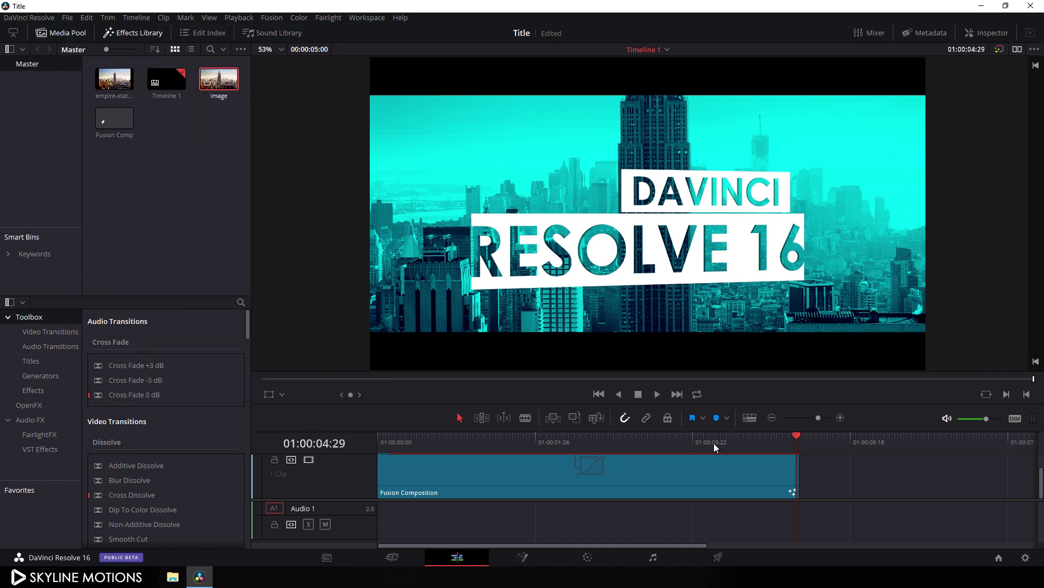
pyautogui.moveTo(701, 444); pyautogui.dragTo(621, 454)
pyautogui.moveTo(690, 448); pyautogui.dragTo(720, 448)
# Step: Turn on looping and play the title animation from the start
pyautogui.click(697, 395)
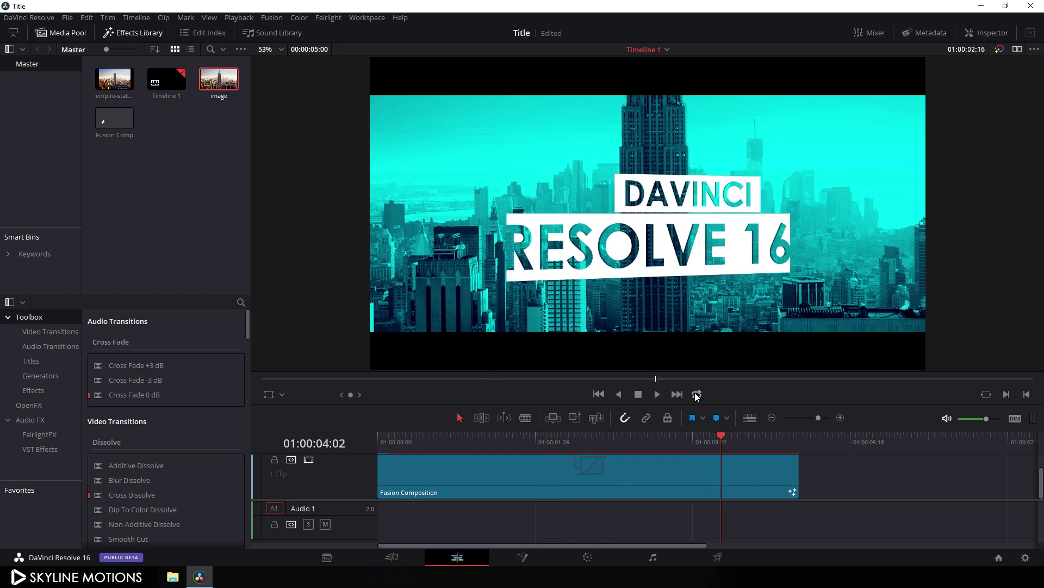
pyautogui.press('Left')
pyautogui.press('Left')
pyautogui.press('Left')
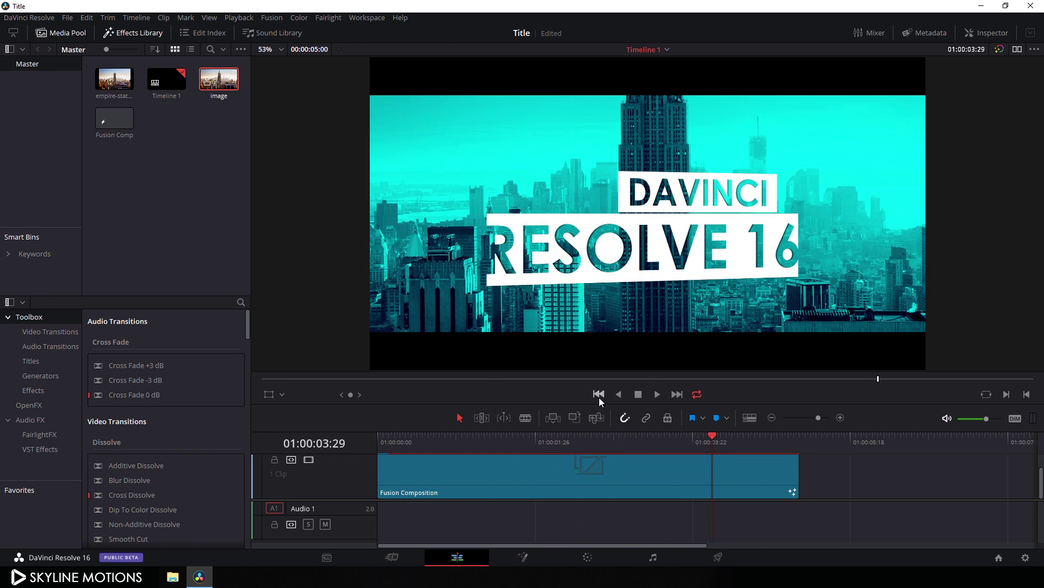
pyautogui.click(598, 393)
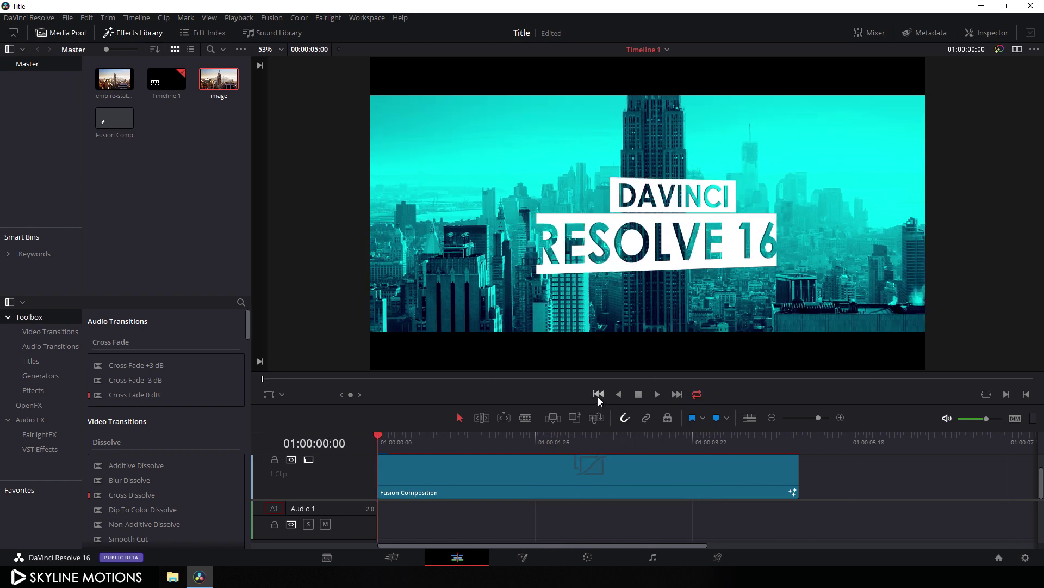
pyautogui.click(656, 396)
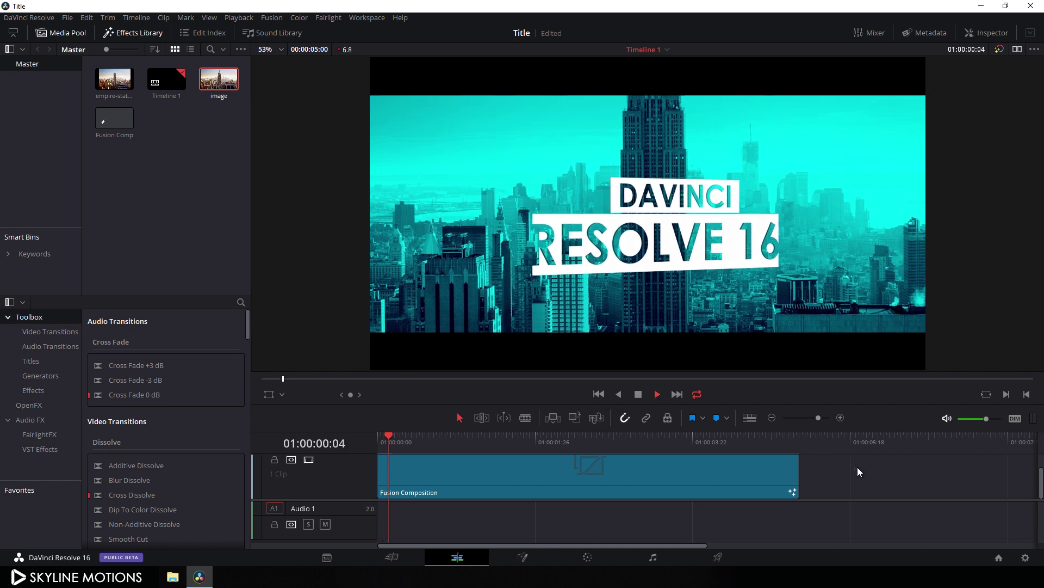